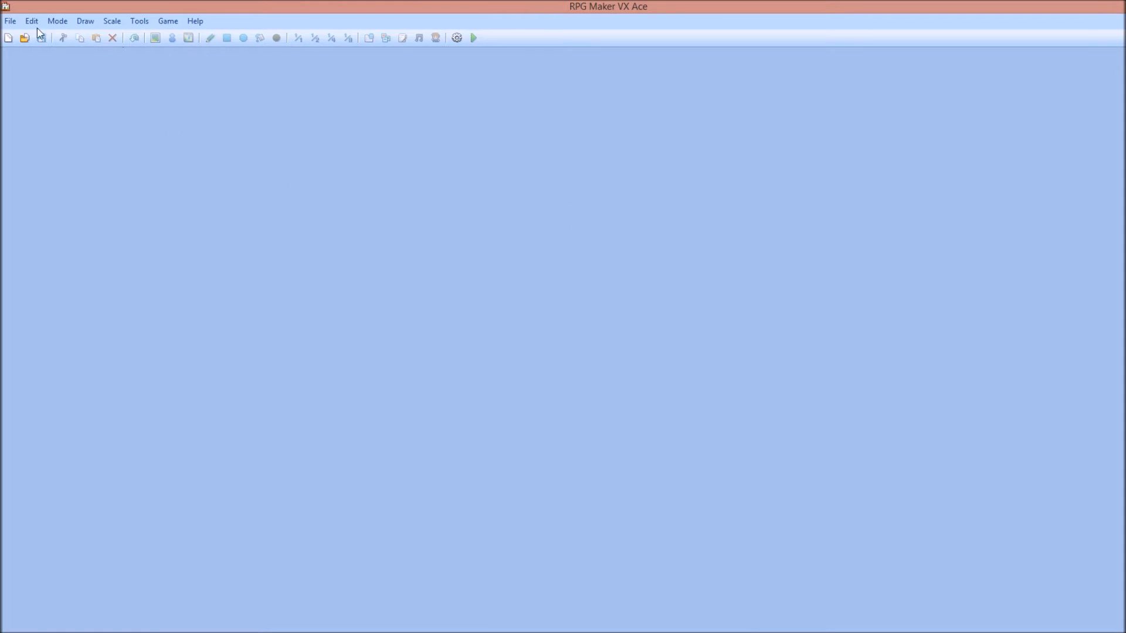
Create a new project with the folder name and game title "Illy Tutorials"
left_click(11, 22)
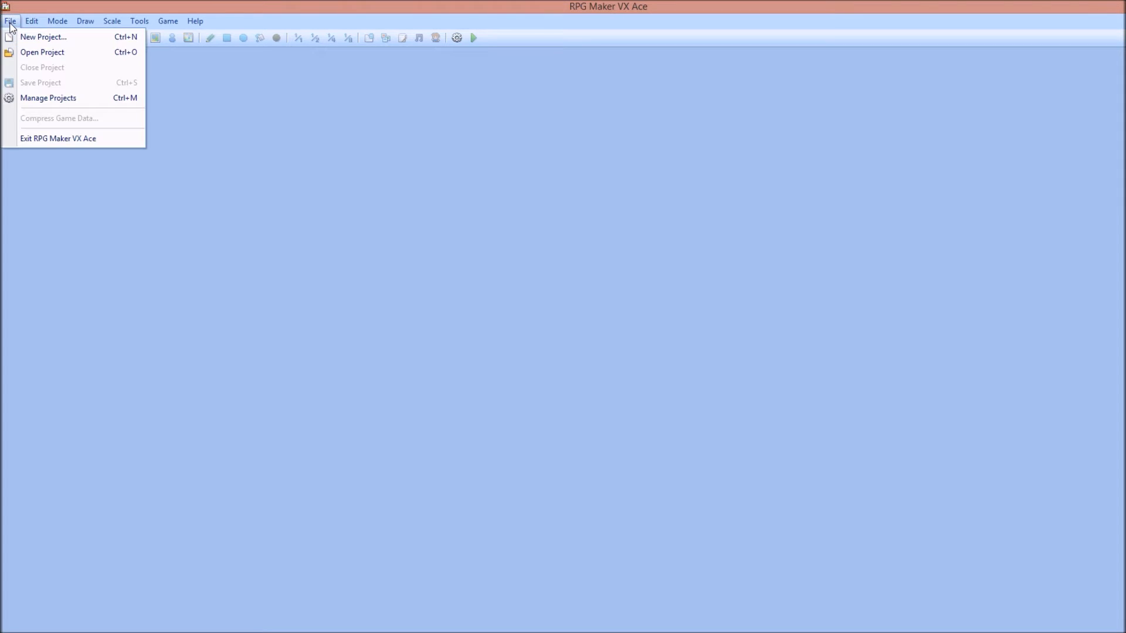
left_click(59, 37)
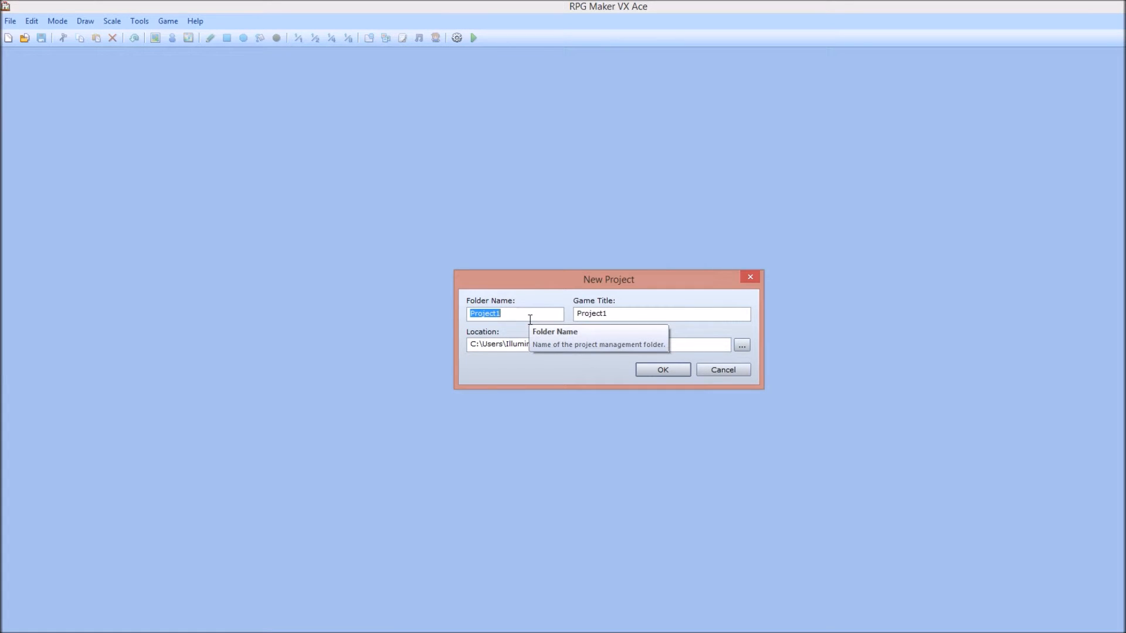
type("Illy Tutorials")
left_click(662, 370)
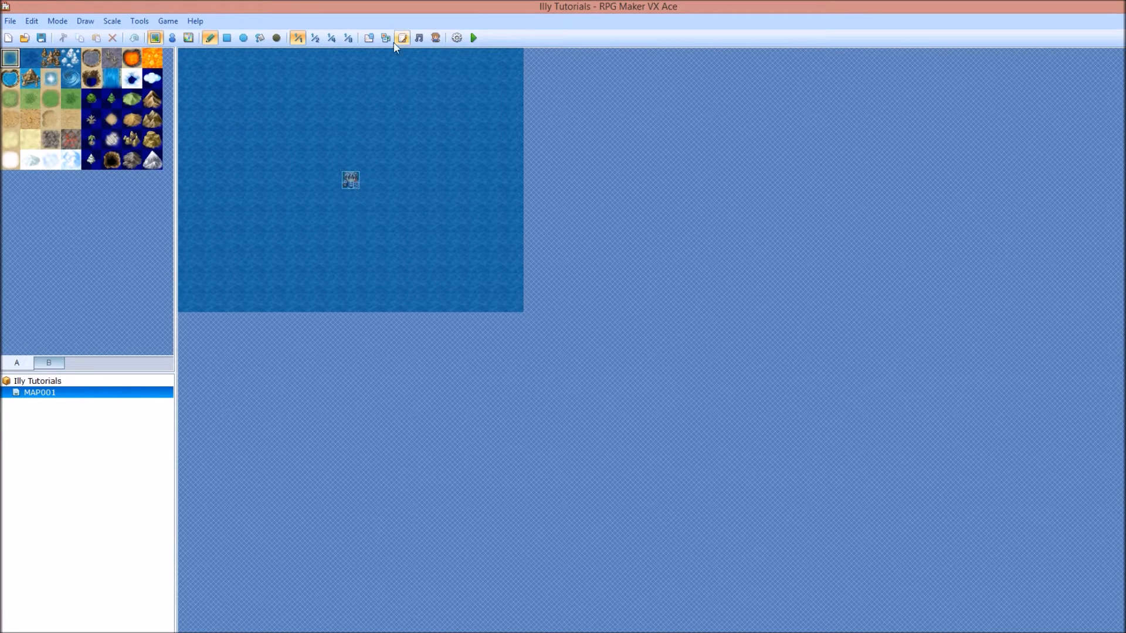
Look over the Compress Game Data options and leave them without compressing the project
left_click(10, 21)
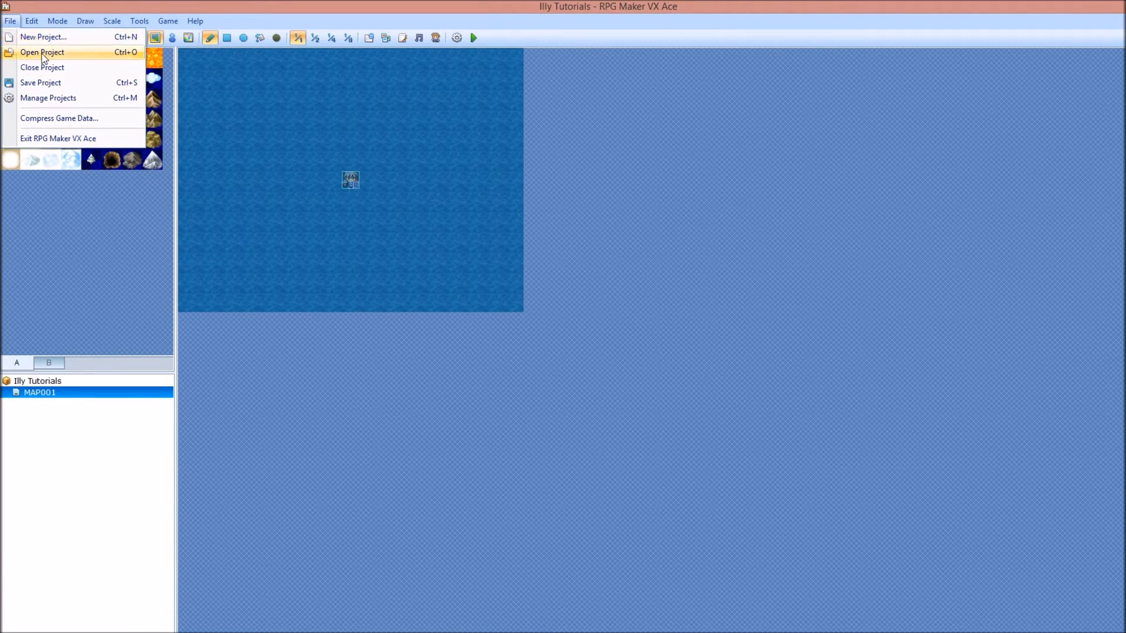
left_click(84, 118)
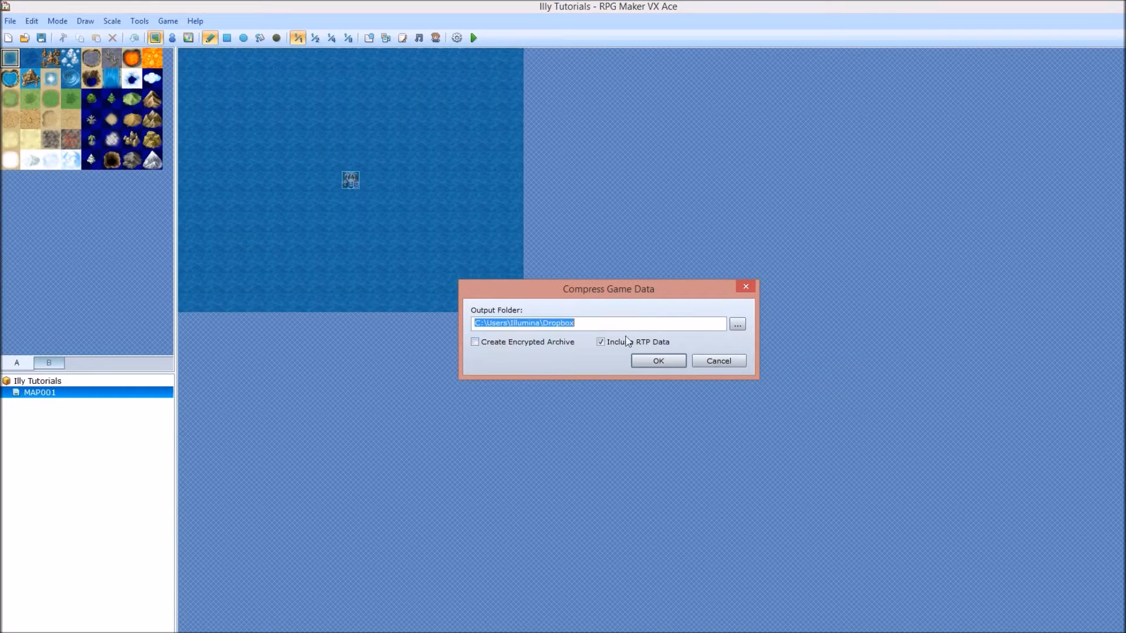
left_click(709, 363)
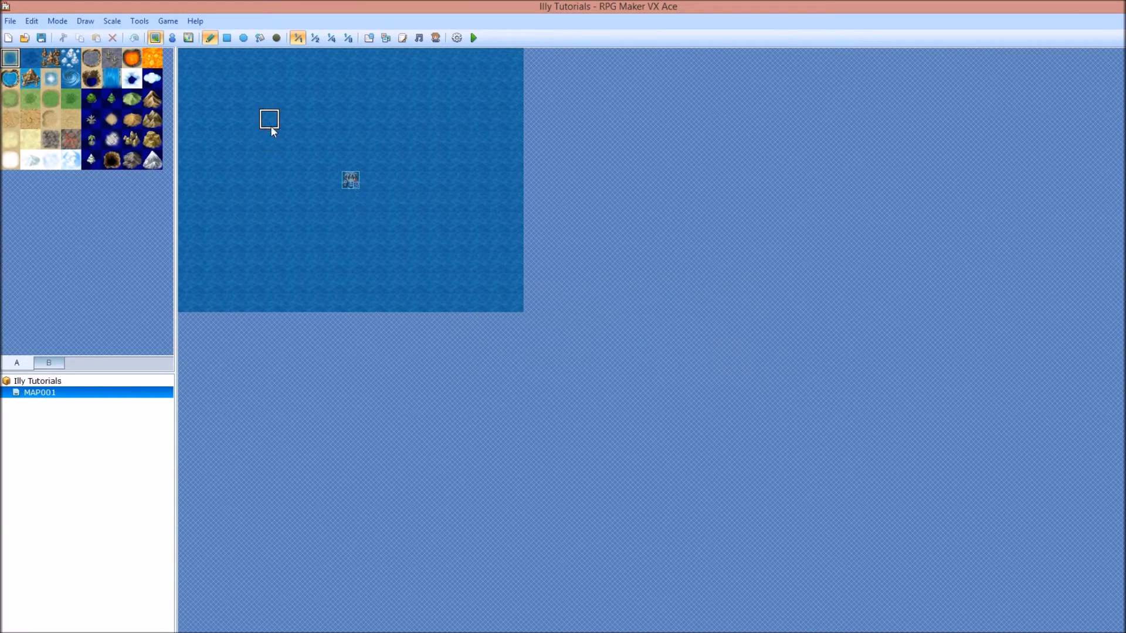
left_click(27, 22)
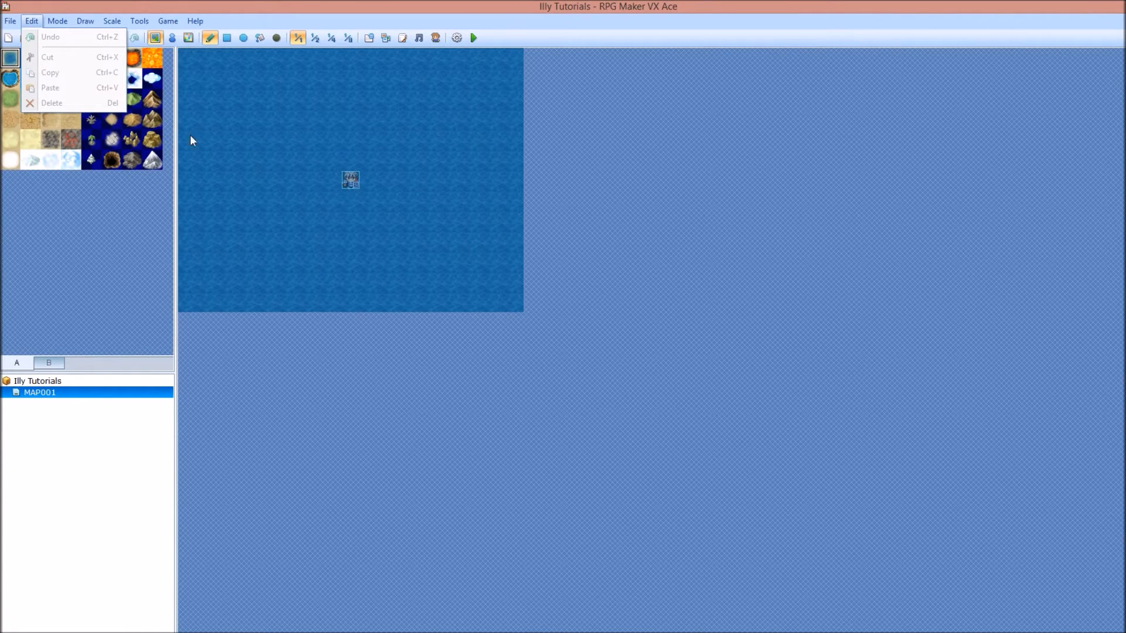
mouse_move(51, 27)
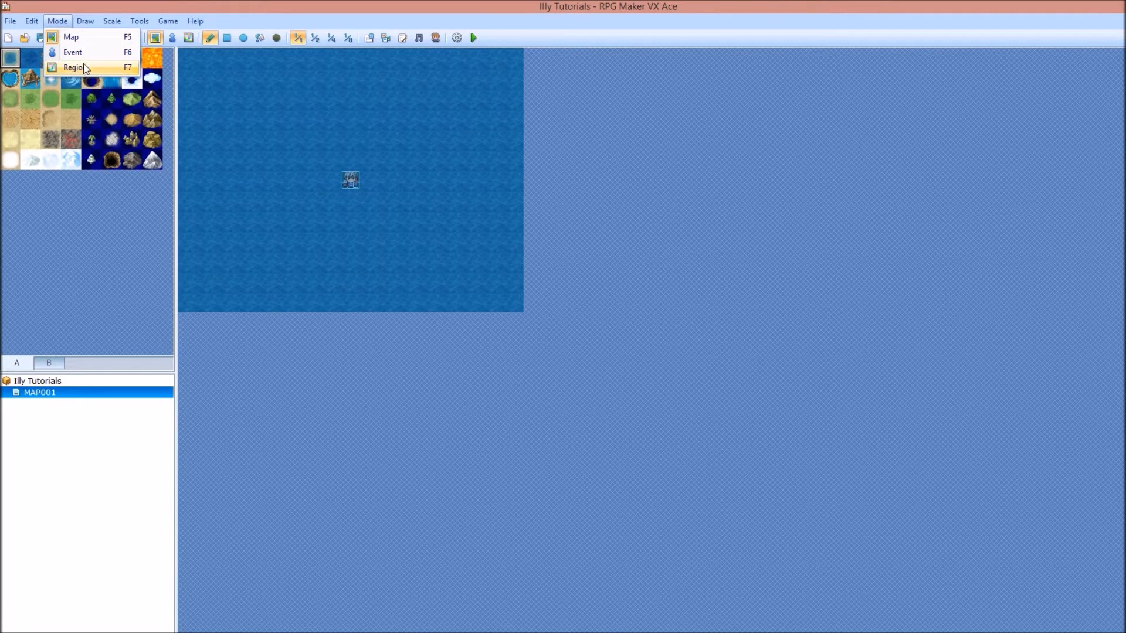
mouse_move(85, 21)
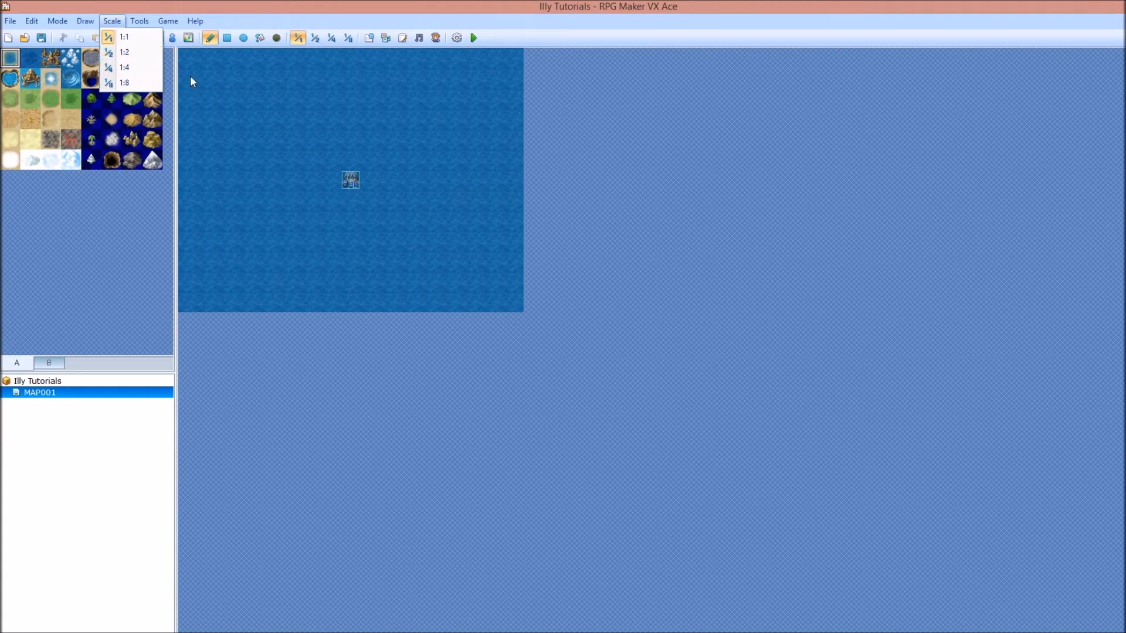
Preview the map at 1:2, 1:4 and 1:8 scale, and return it to 1:1
left_click(127, 53)
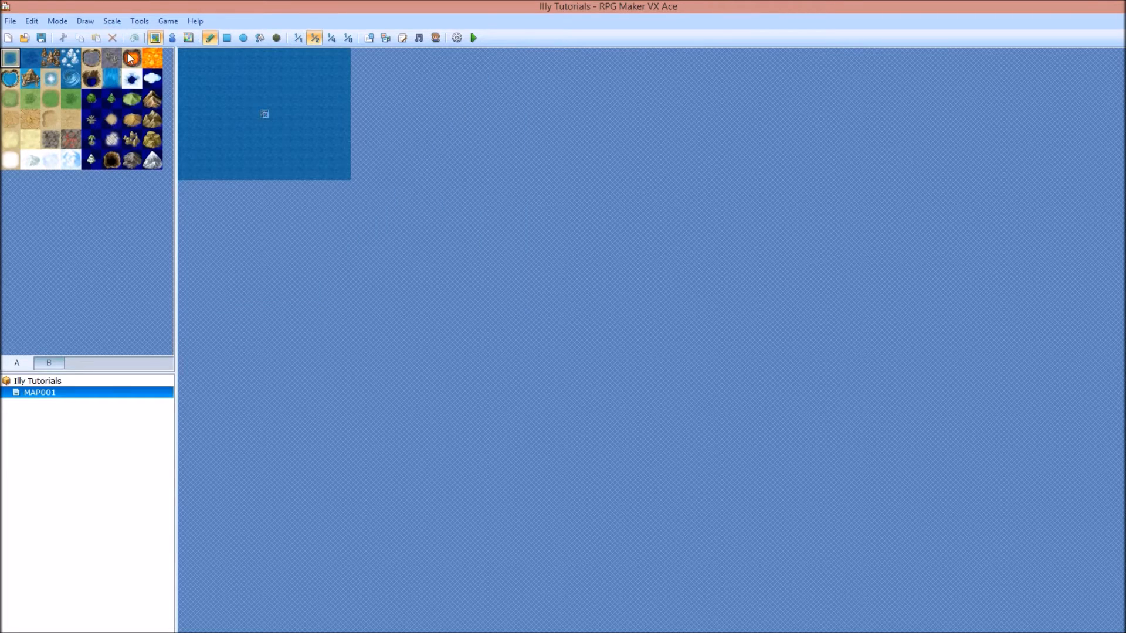
left_click(112, 20)
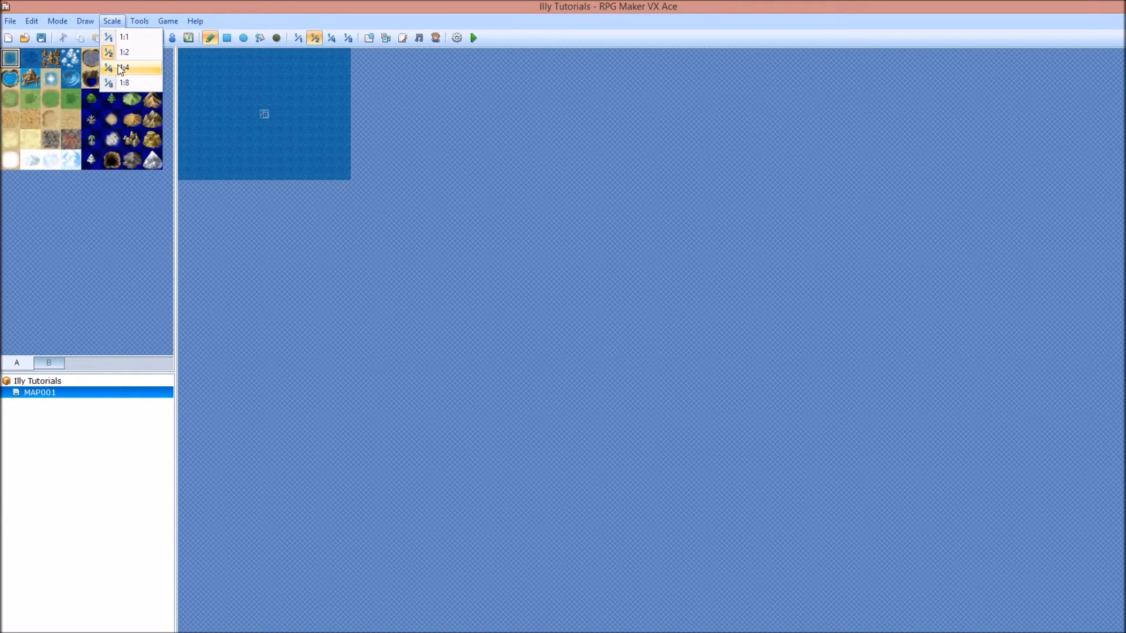
left_click(126, 65)
left_click(112, 20)
left_click(115, 79)
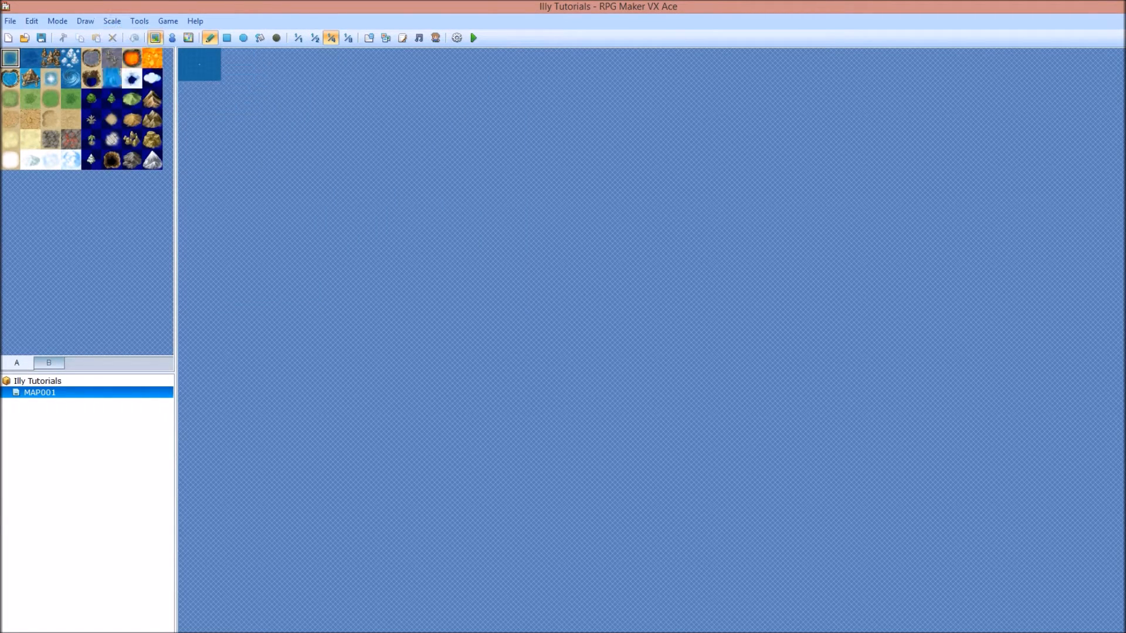
left_click(112, 23)
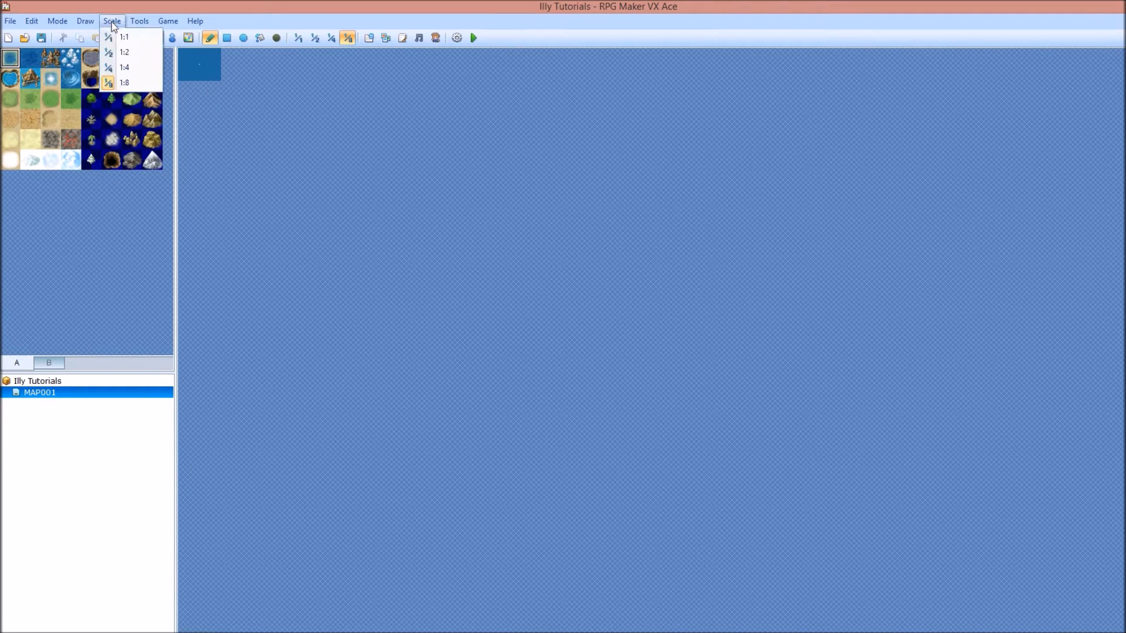
left_click(114, 36)
Turn off the Show Console option for playtesting the game
left_click(139, 24)
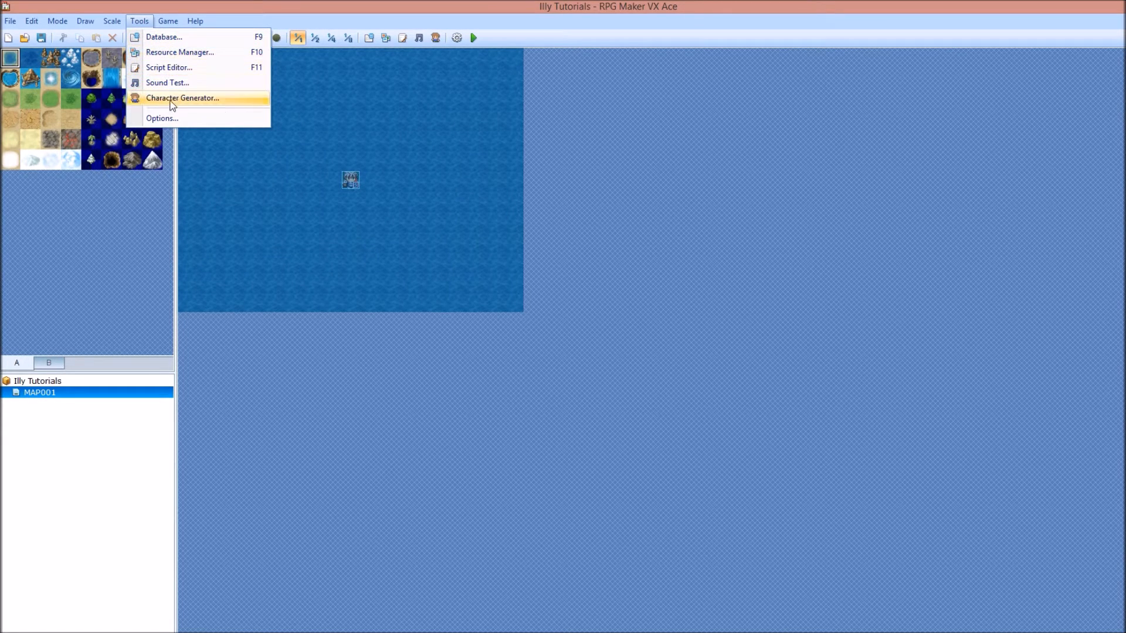
mouse_move(159, 20)
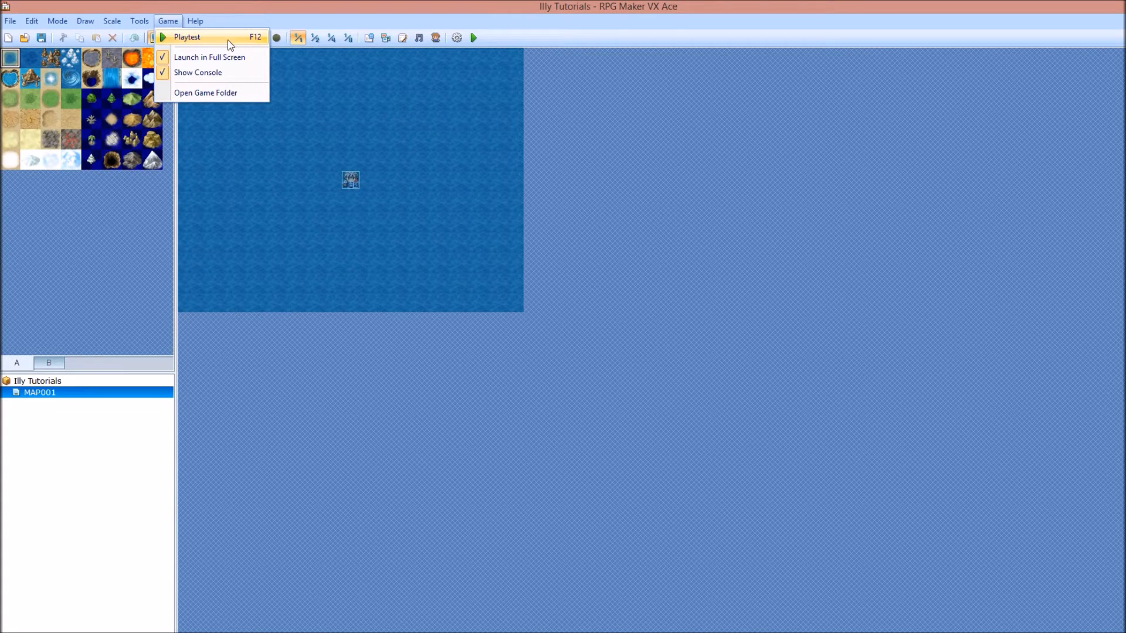
left_click(210, 72)
left_click(174, 23)
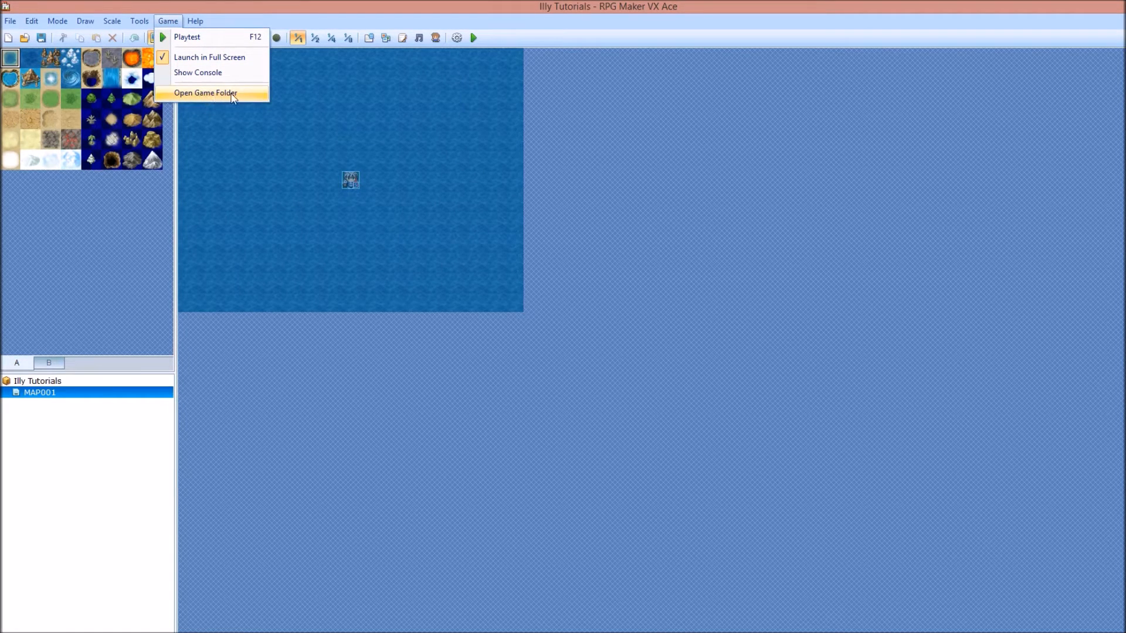
mouse_move(194, 24)
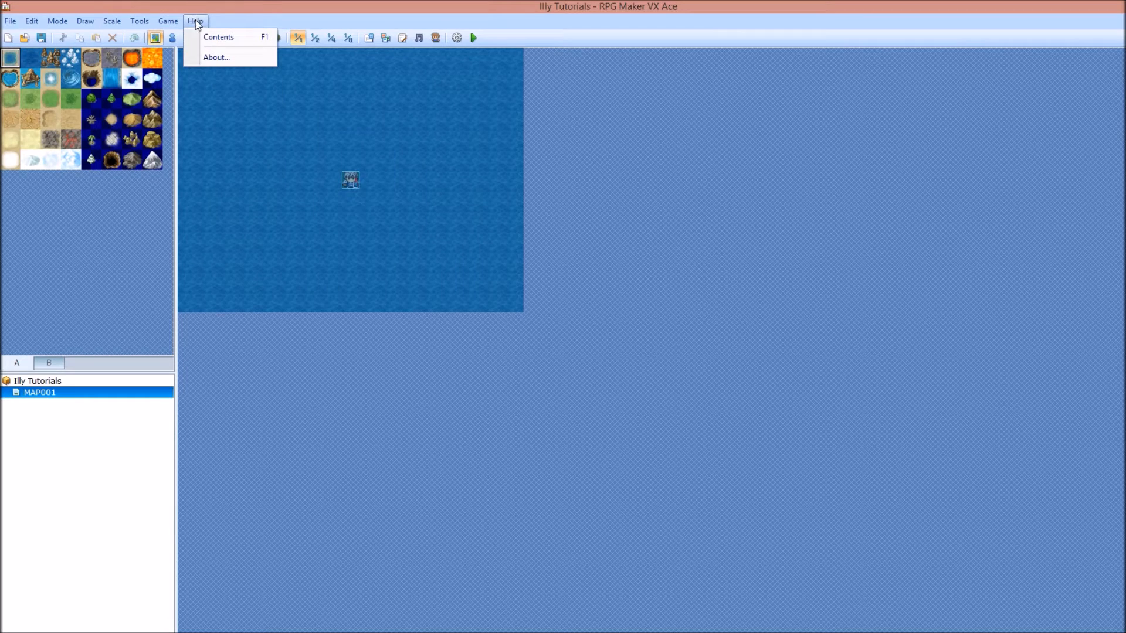
left_click(240, 14)
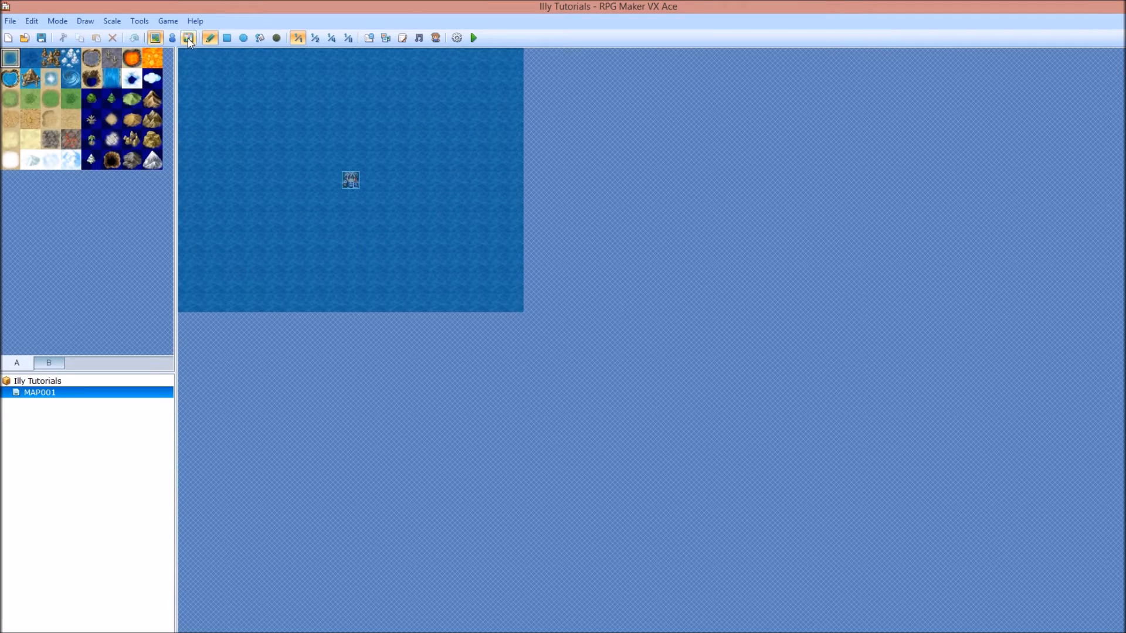
left_click(10, 22)
left_click(11, 22)
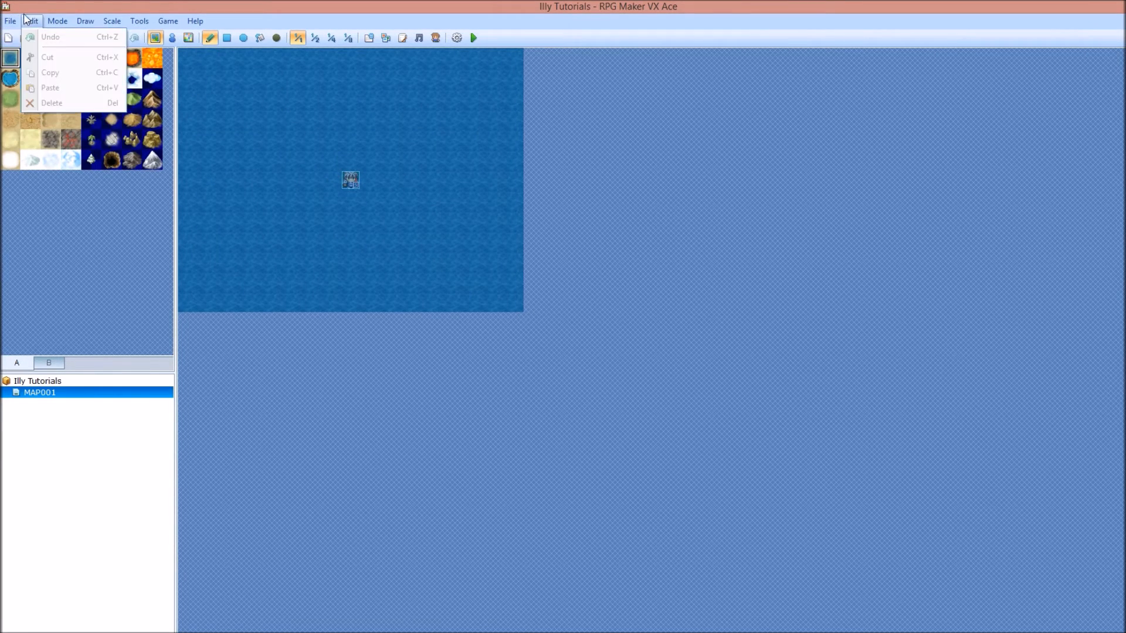
left_click(11, 21)
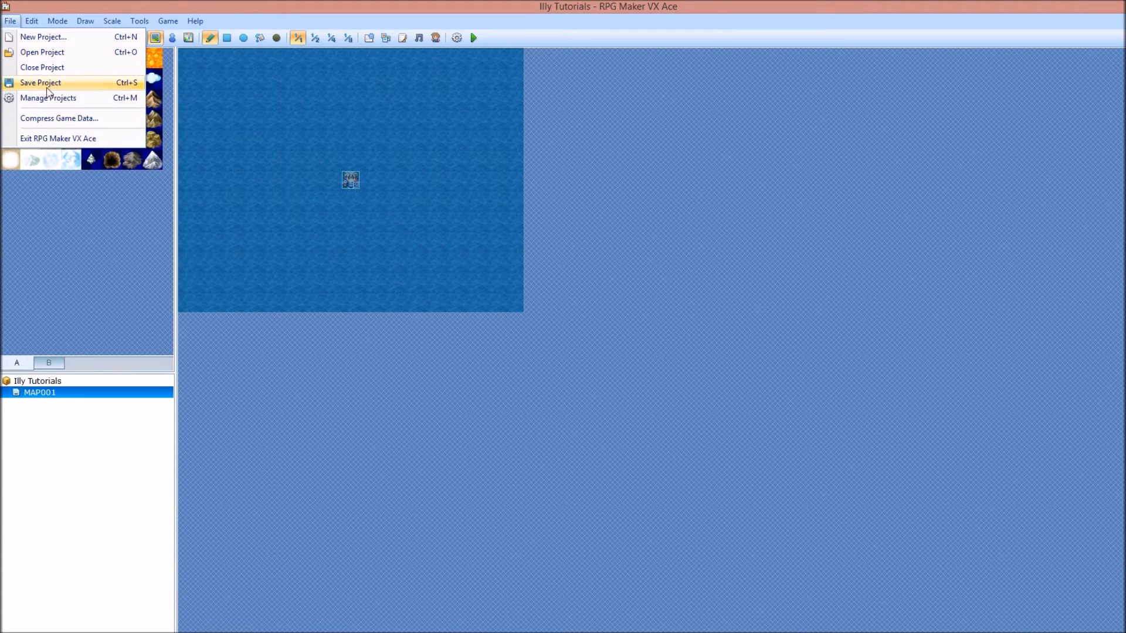
left_click(198, 5)
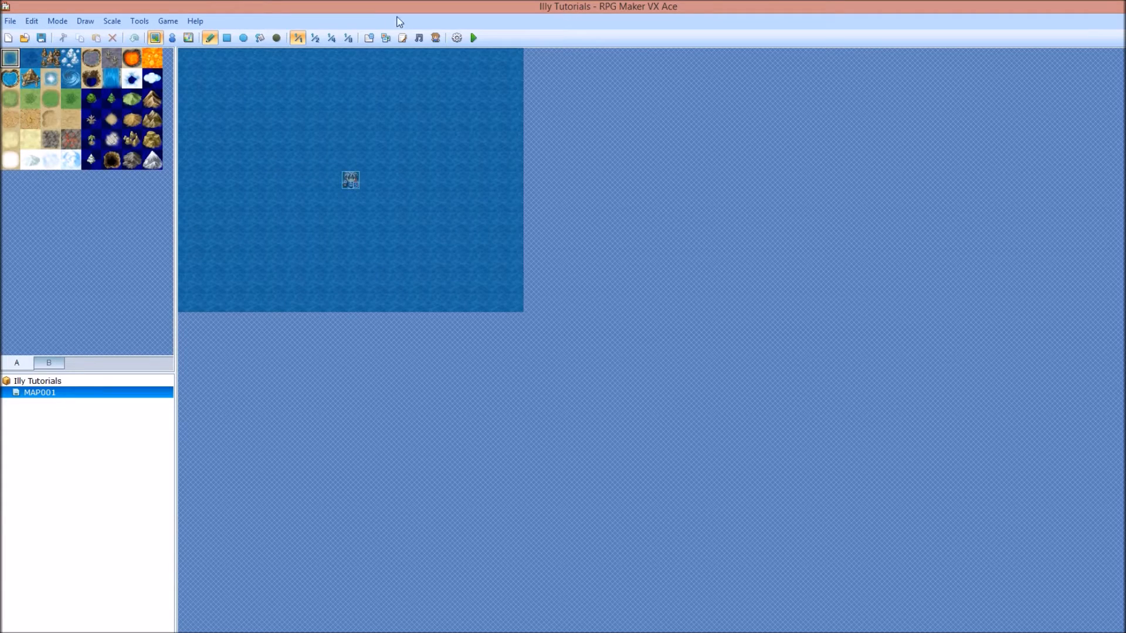
Review the details of several projects in the project manager and view the thumbnail image chooser for Illy Tutorials without choosing a file
left_click(457, 39)
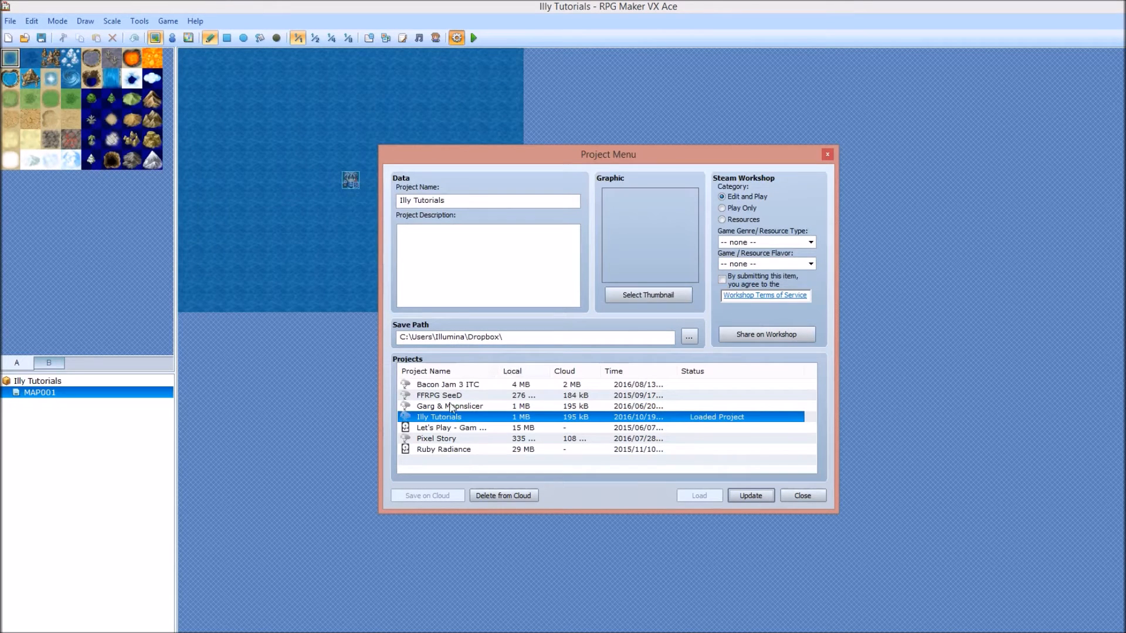
left_click(446, 428)
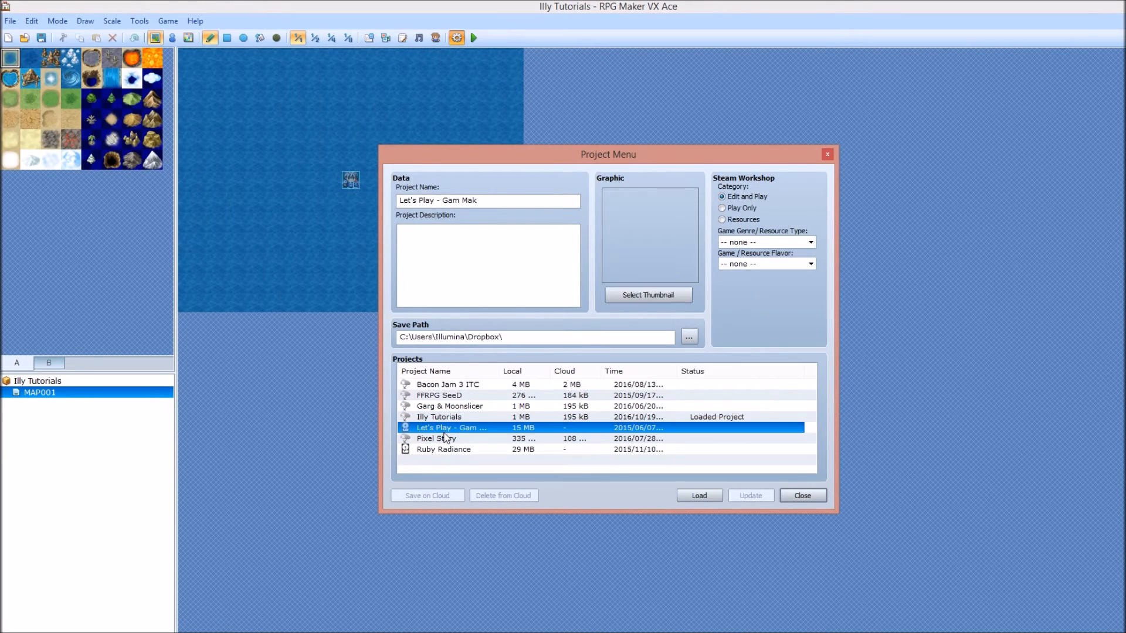
left_click(445, 449)
left_click(455, 428)
left_click(452, 387)
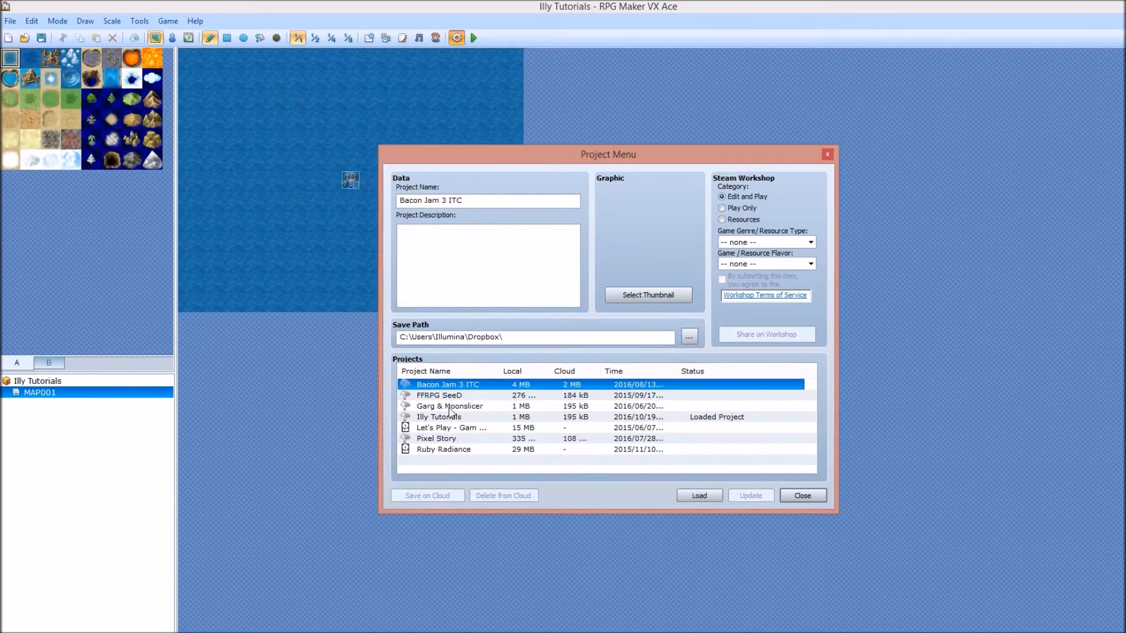
left_click(446, 416)
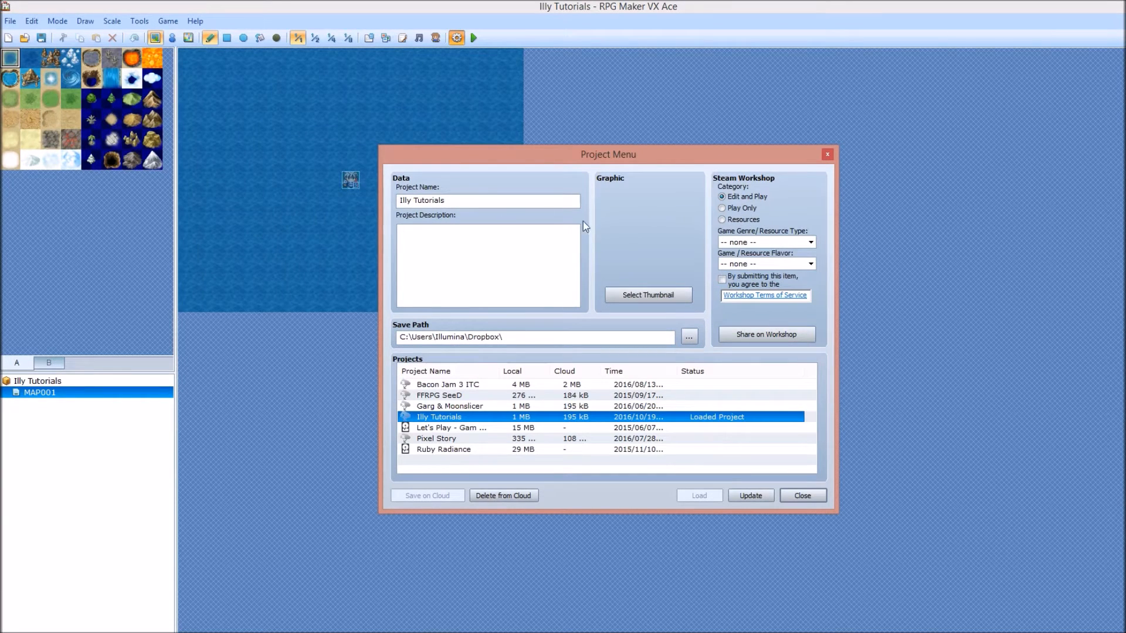
left_click(639, 294)
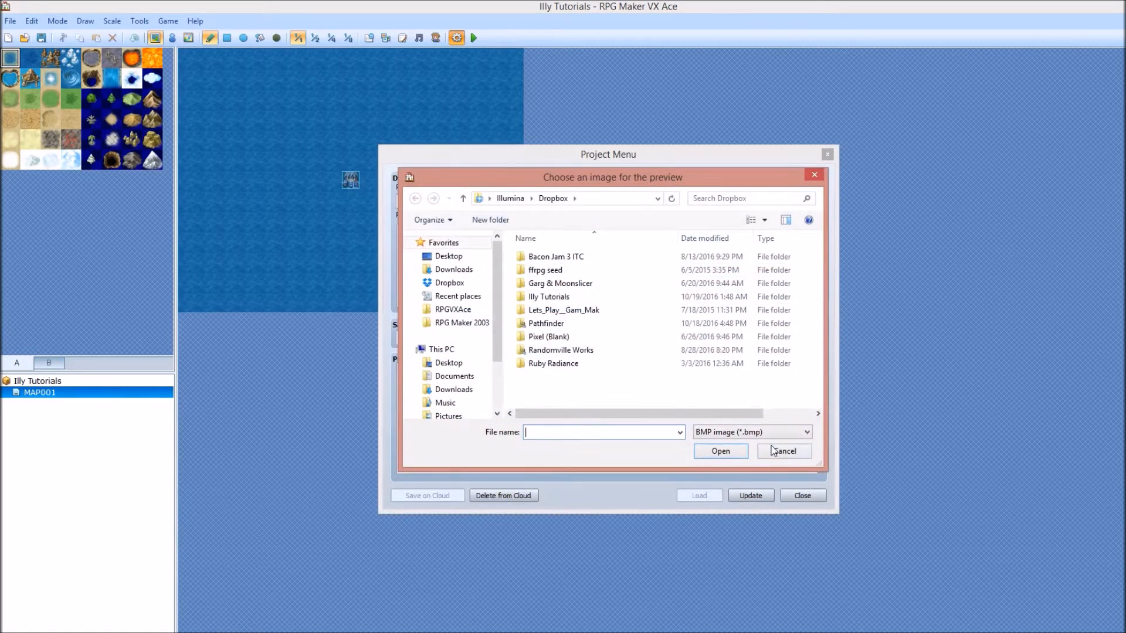
left_click(775, 450)
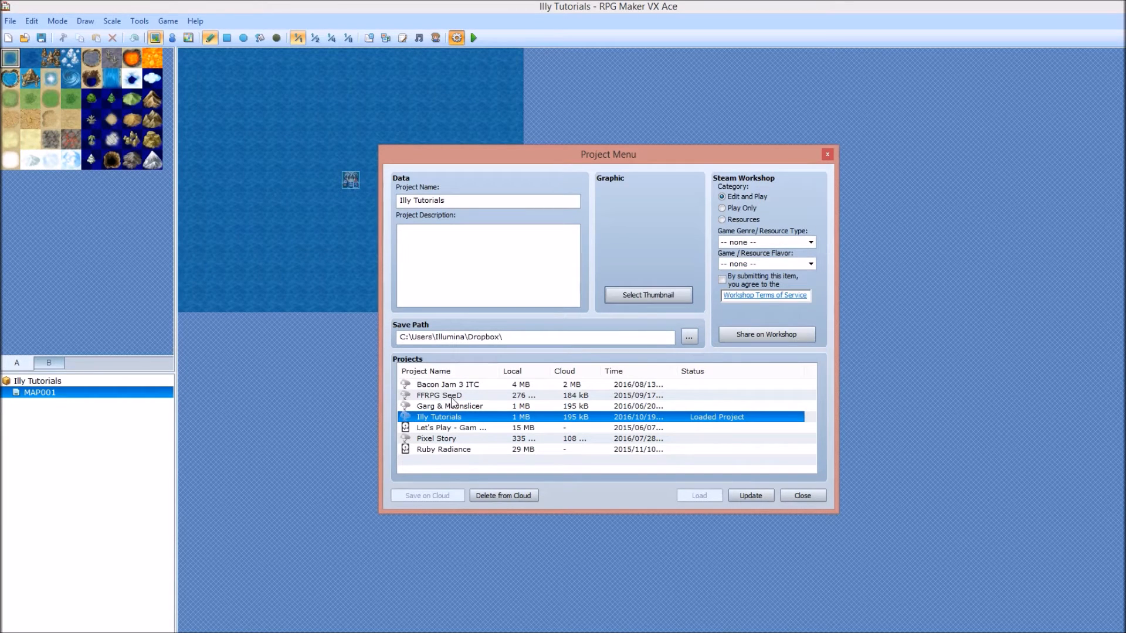
Delete the Illy Tutorials project from the Steam Cloud and close the project manager
left_click(484, 496)
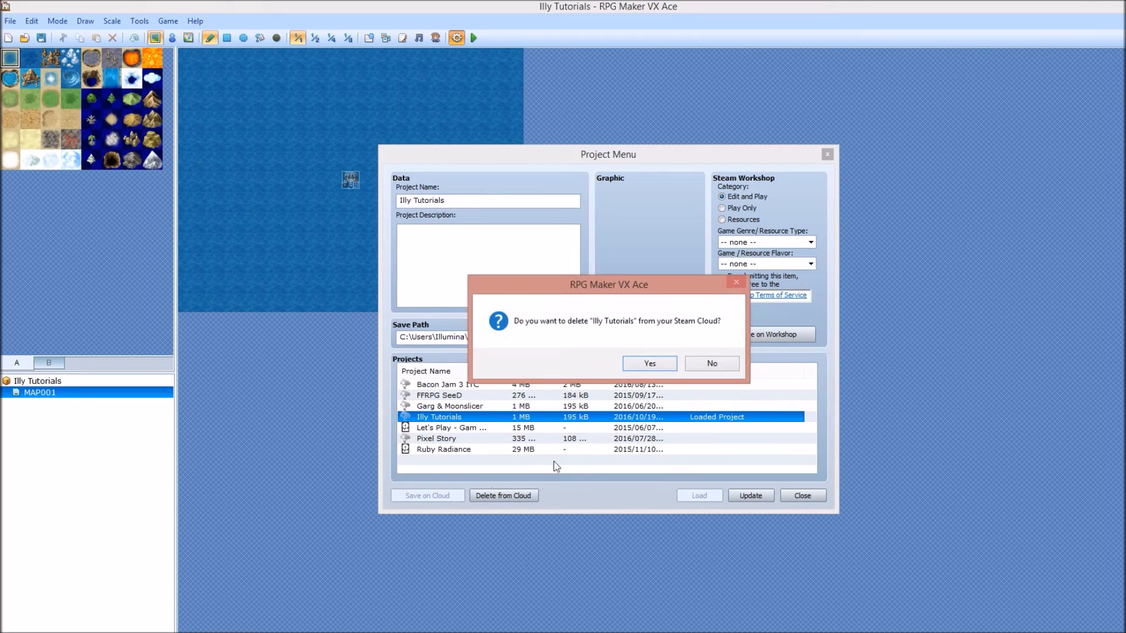
left_click(650, 363)
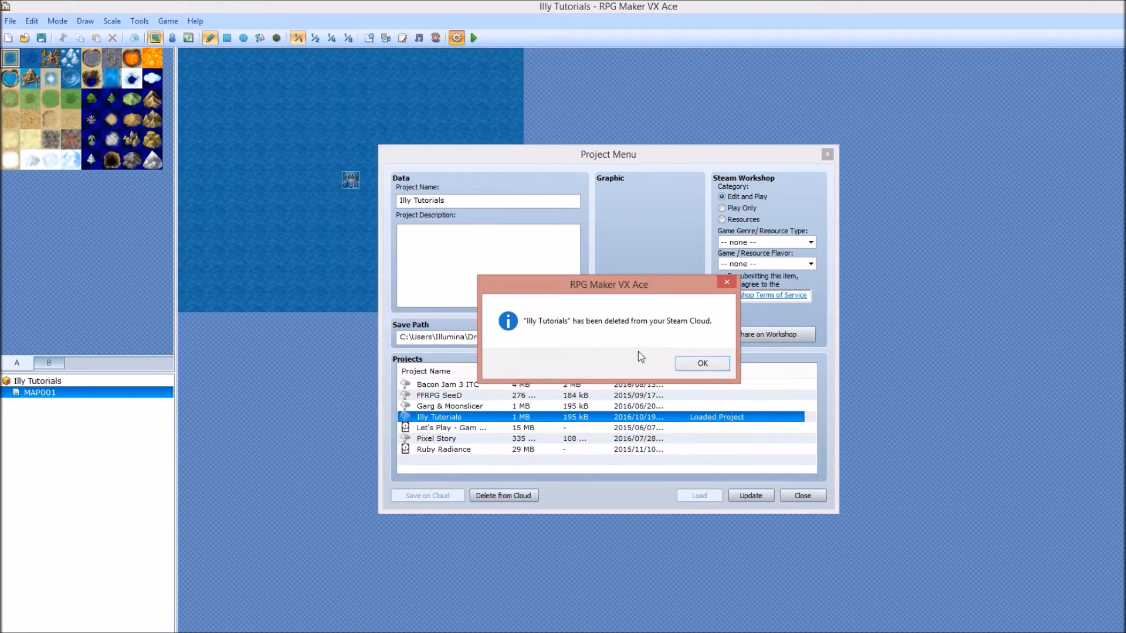
left_click(703, 364)
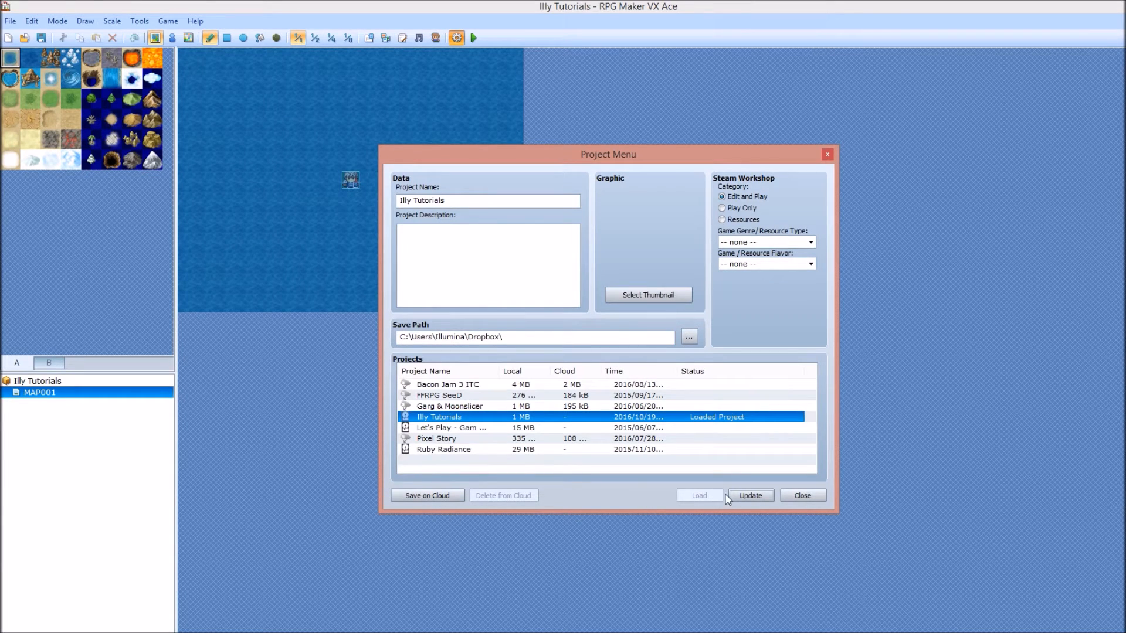
left_click(803, 496)
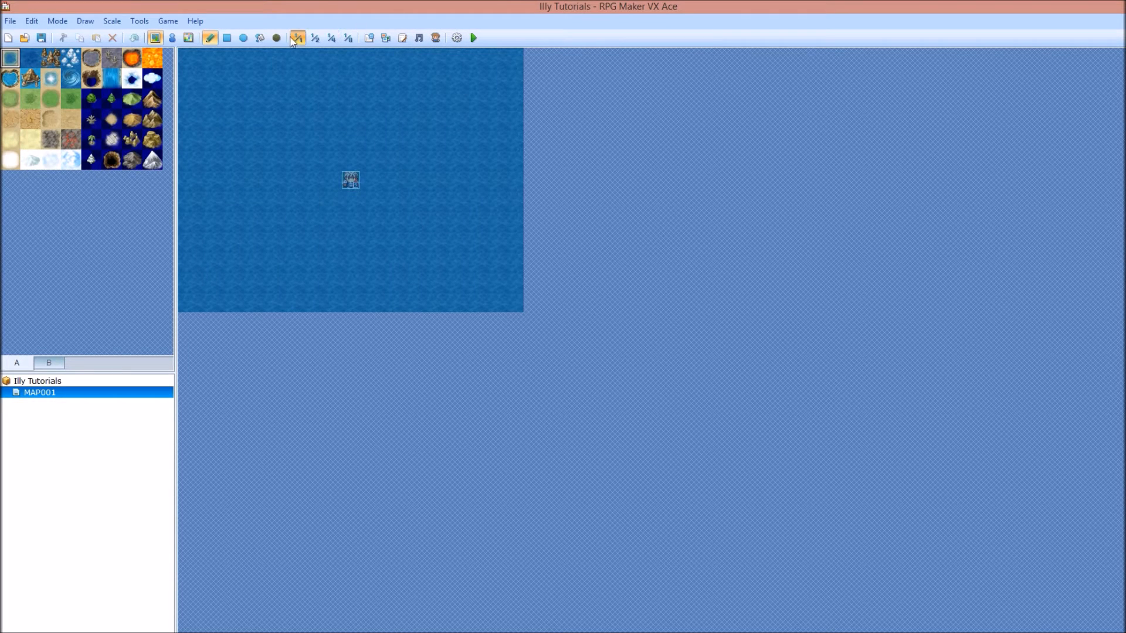
Compare the female and male bases in the Character Generator and set the male character's hair color to blue
left_click(436, 38)
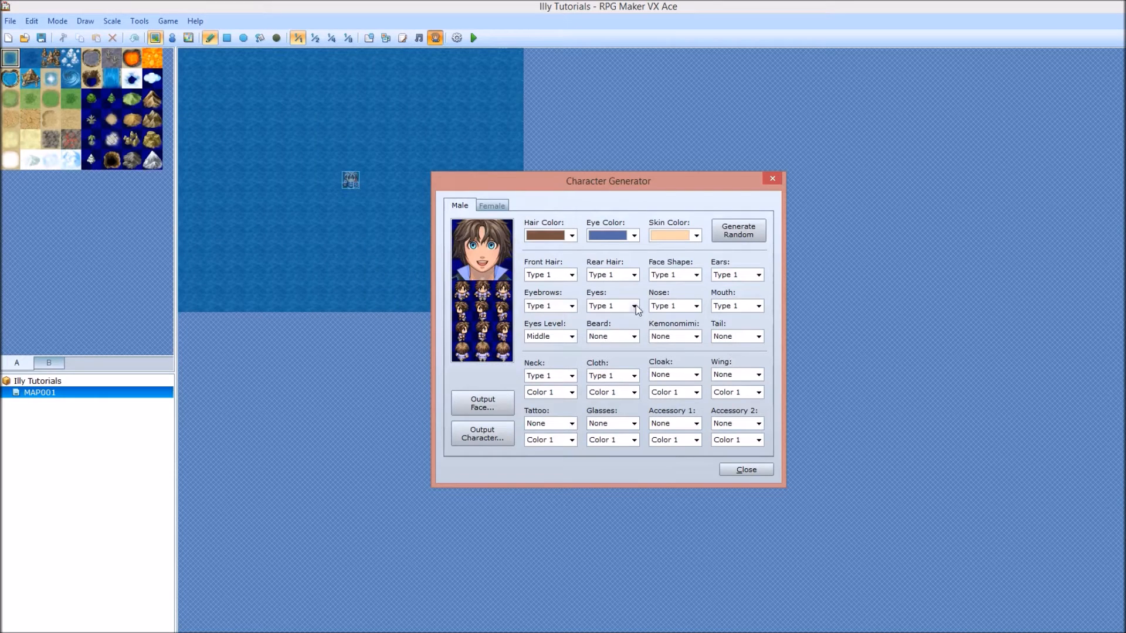
left_click(501, 206)
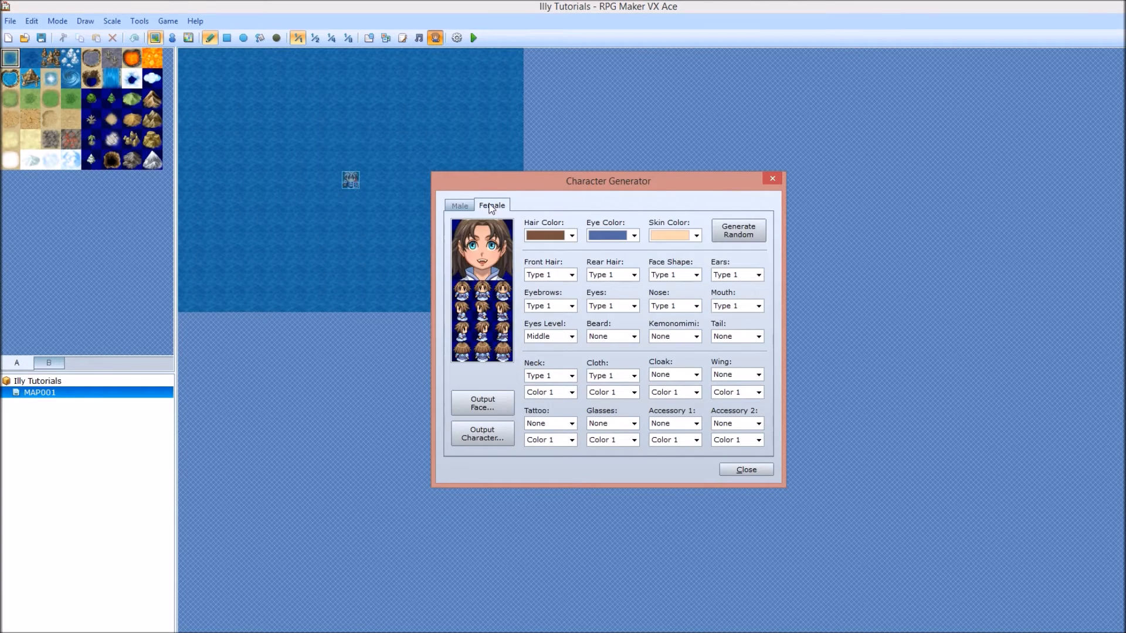
left_click(460, 205)
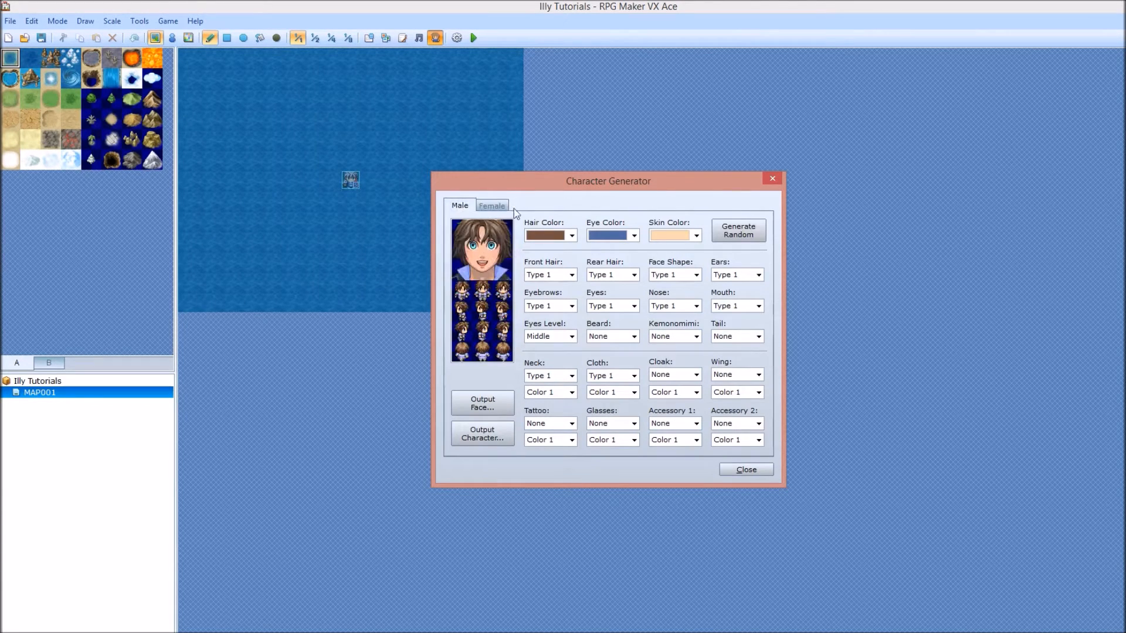
left_click(572, 235)
left_click(556, 286)
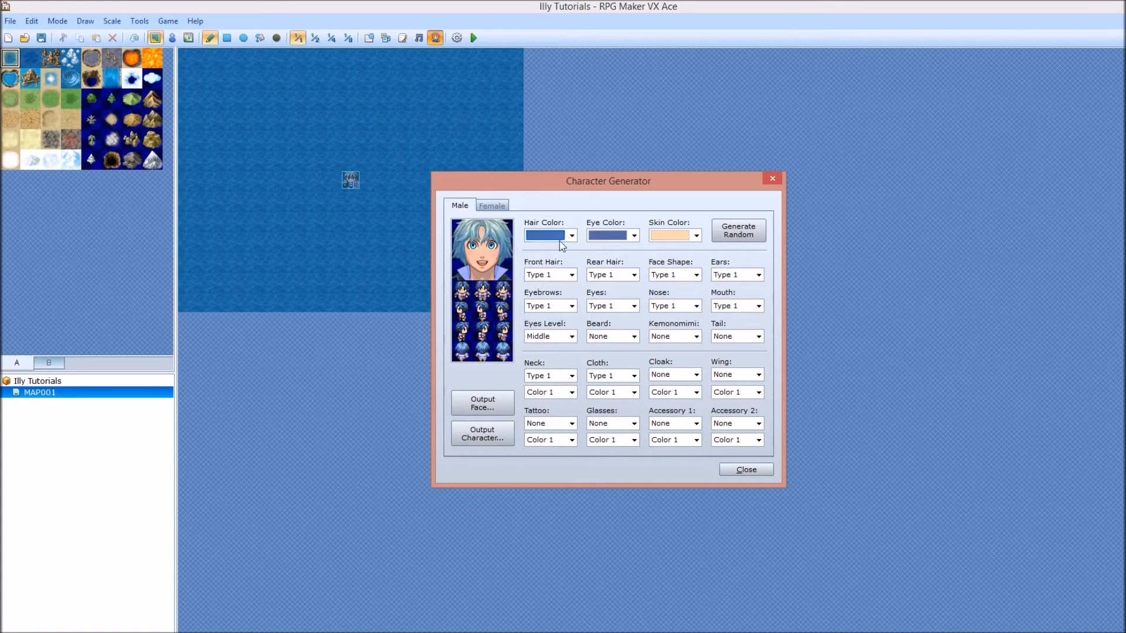
Set the male character's eye color to black and view the skin color choices
left_click(608, 237)
left_click(610, 316)
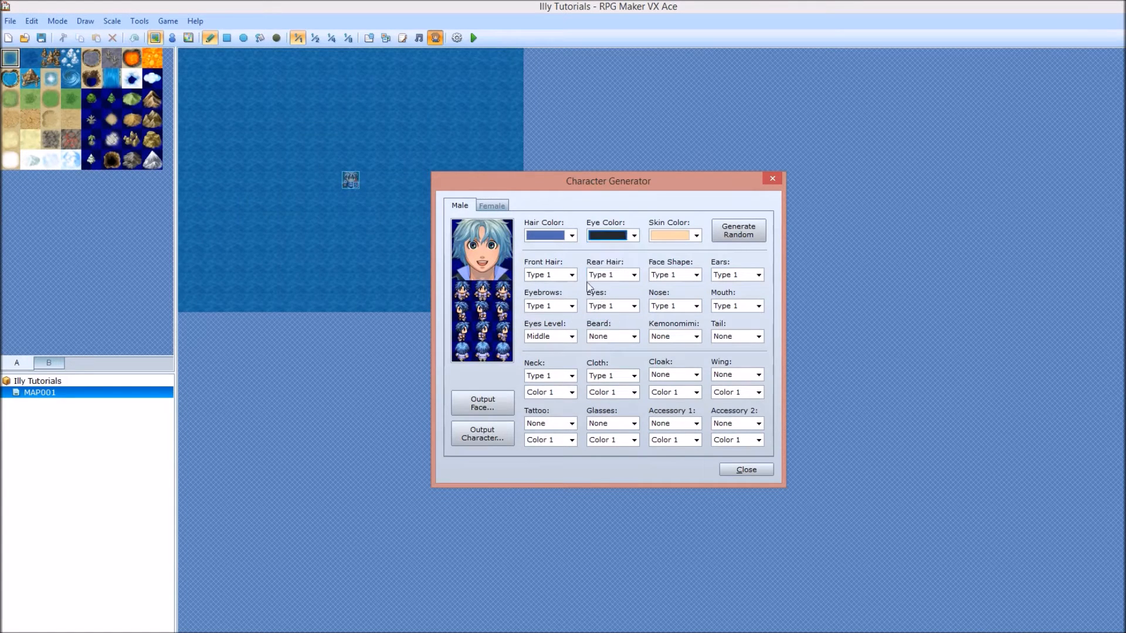
left_click(684, 237)
left_click(691, 235)
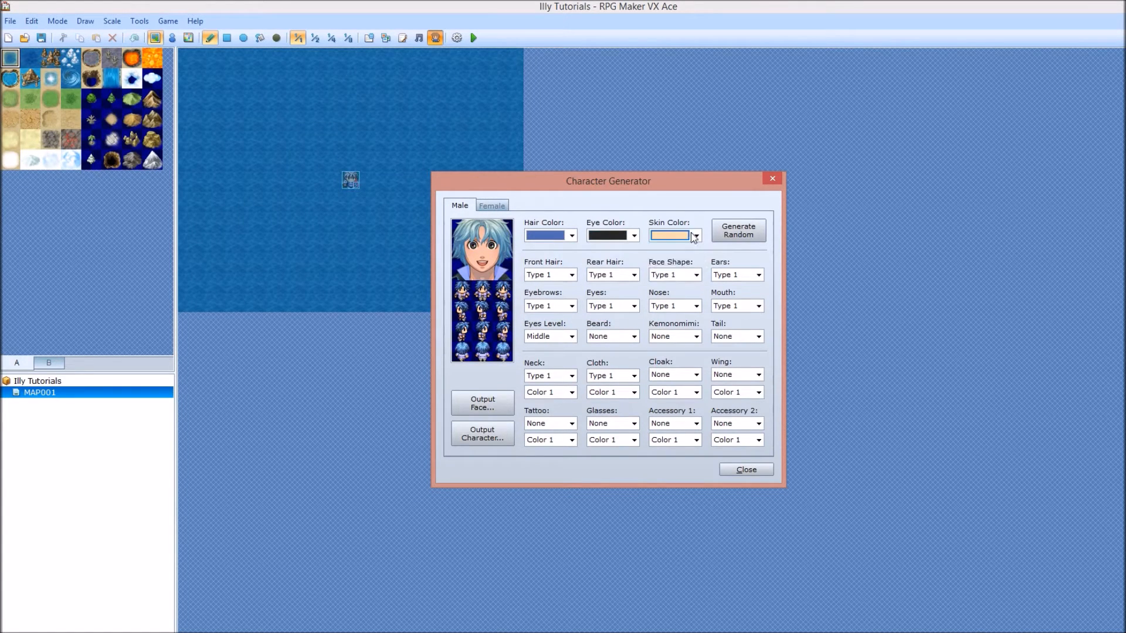
Set the male character's front hair to Type 10 and rear hair to Type 11
left_click(571, 274)
key("Down")
key("Down")
key("Down")
key("Down")
key("Down")
key("Down")
key("Down")
key("Down")
key("Down")
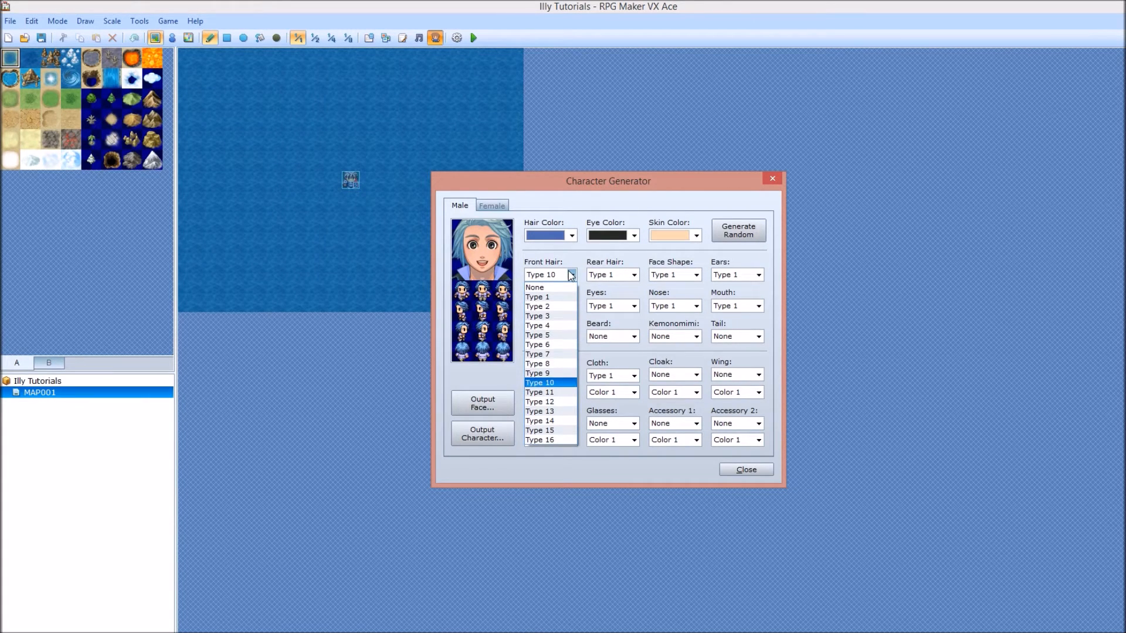
left_click(569, 270)
left_click(634, 275)
left_click(607, 392)
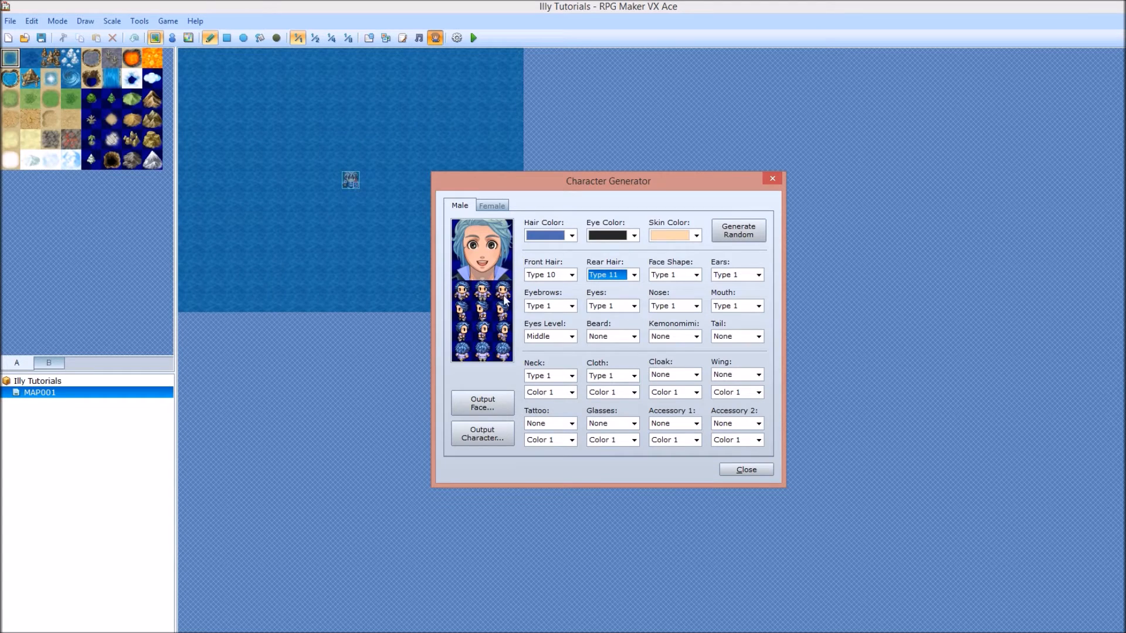
Set the male character's face shape to Type 5 and beard to Type 3
left_click(684, 275)
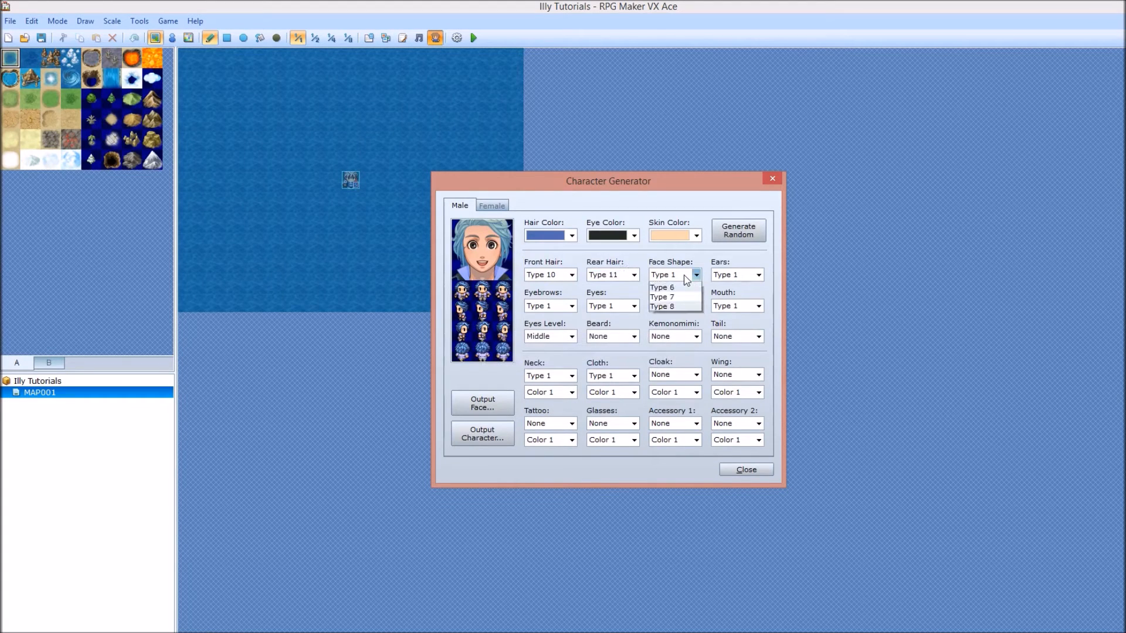
left_click(666, 325)
left_click(622, 337)
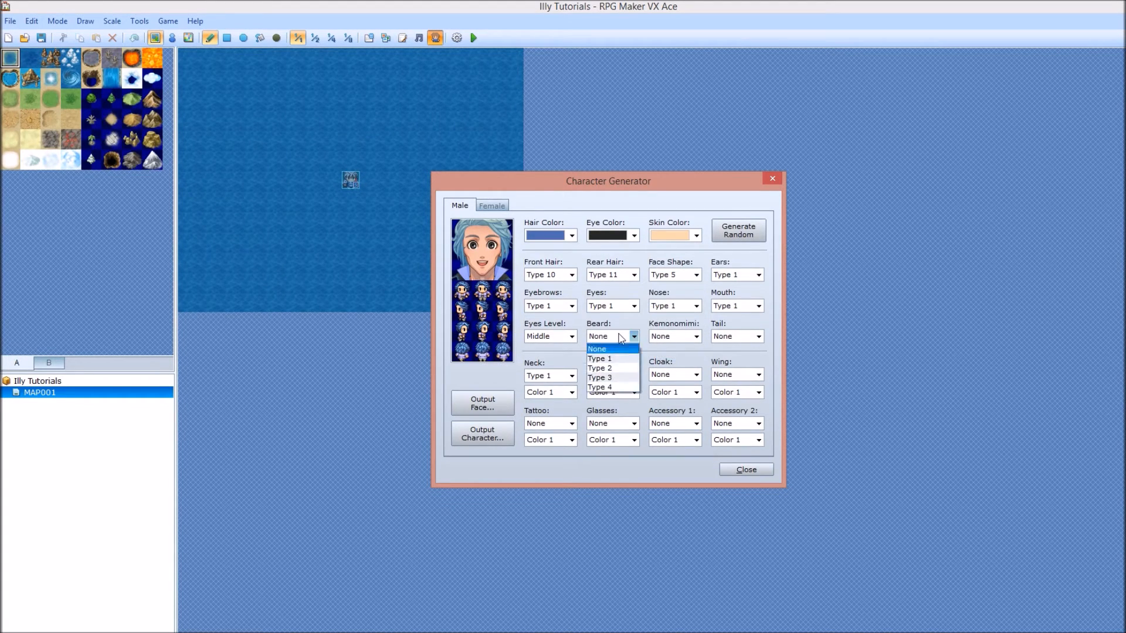
left_click(610, 377)
Equip the male character with Type 3 glasses, Type 7 for Accessory 2 and a Type 4 cloak
left_click(610, 425)
left_click(608, 465)
left_click(727, 424)
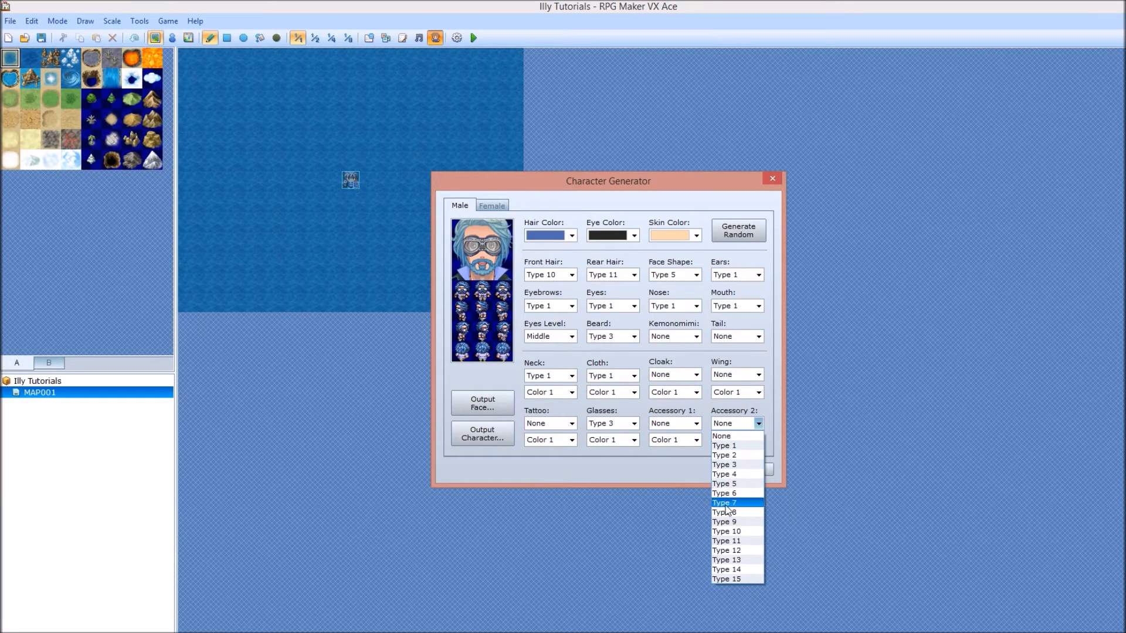
left_click(726, 503)
left_click(696, 375)
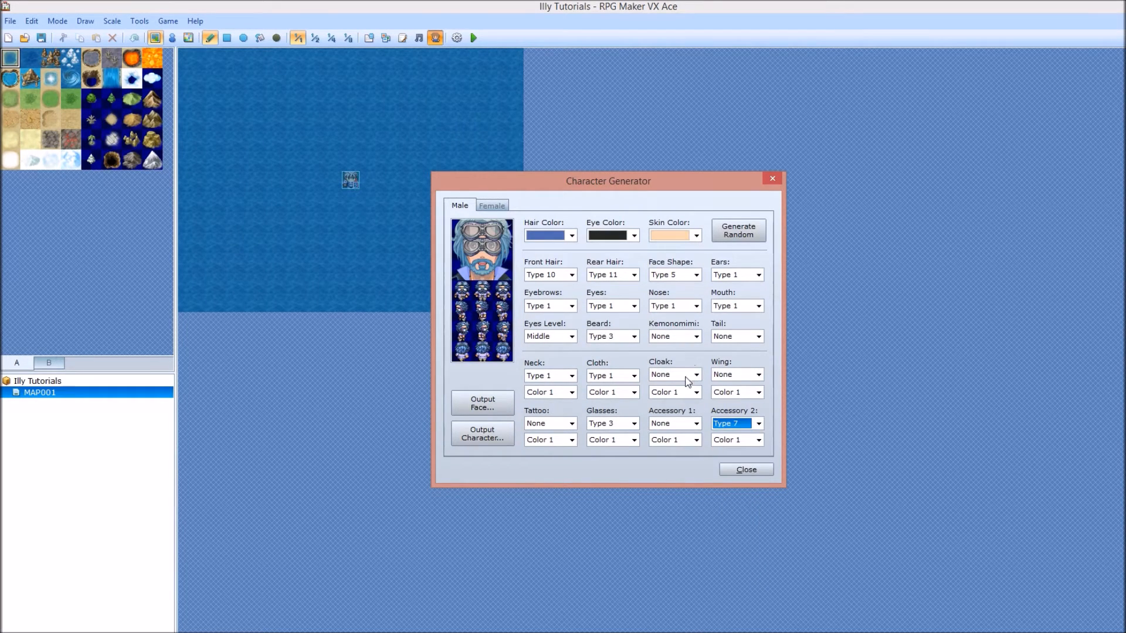
left_click(665, 431)
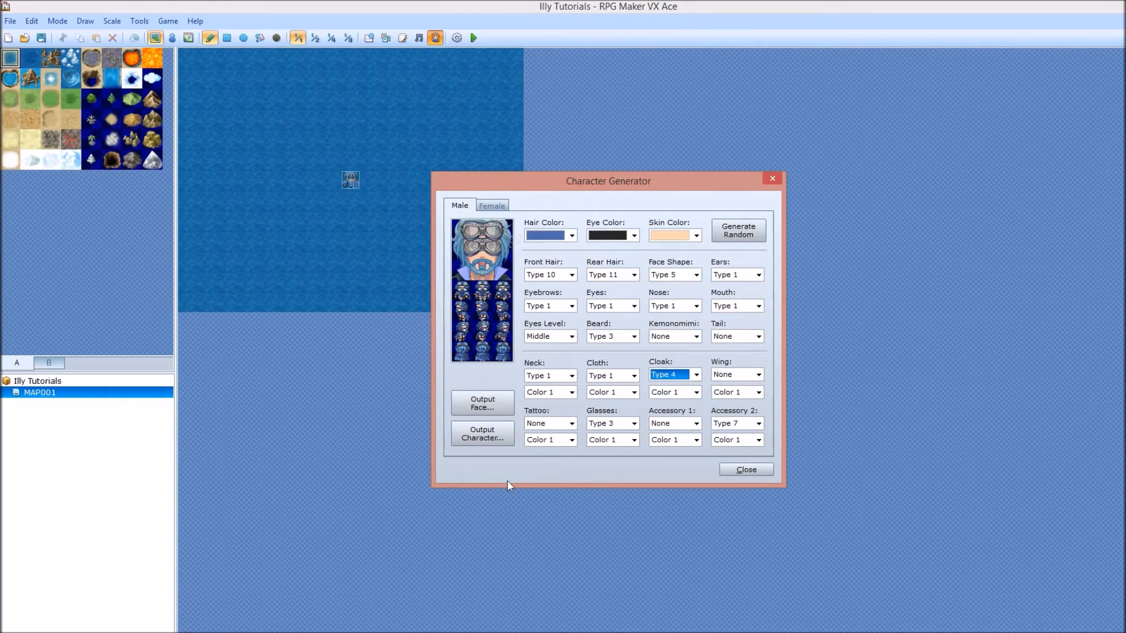
Generate random features for the male character several times
left_click(736, 229)
left_click(736, 227)
left_click(737, 229)
left_click(737, 228)
left_click(736, 229)
left_click(736, 228)
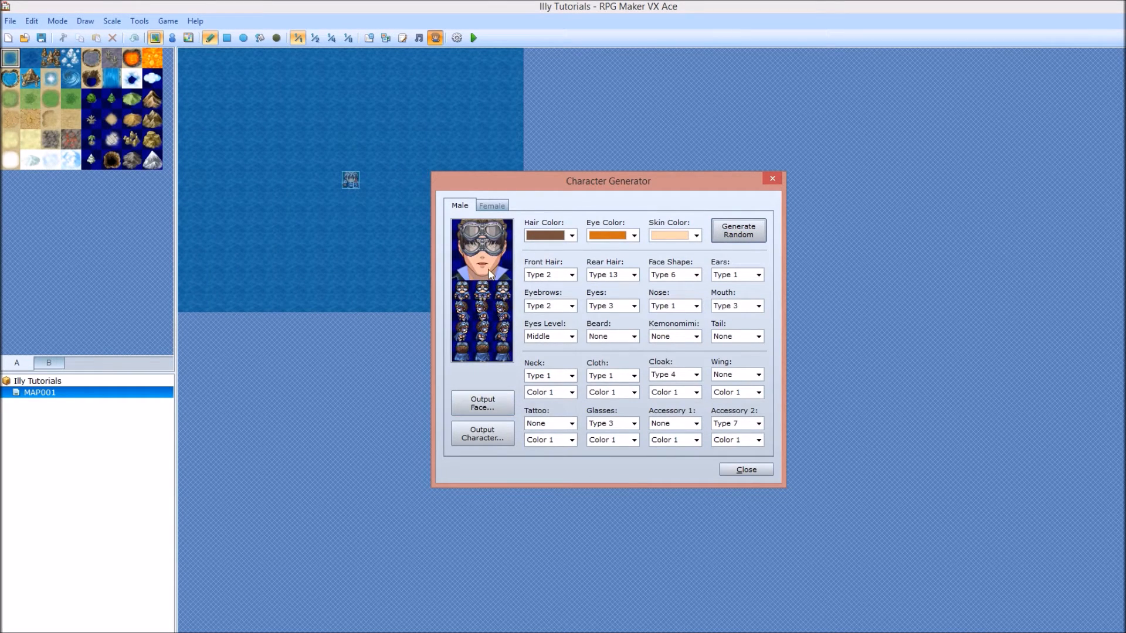
View the save locations for the face and character output without saving, and close the Character Generator
left_click(482, 404)
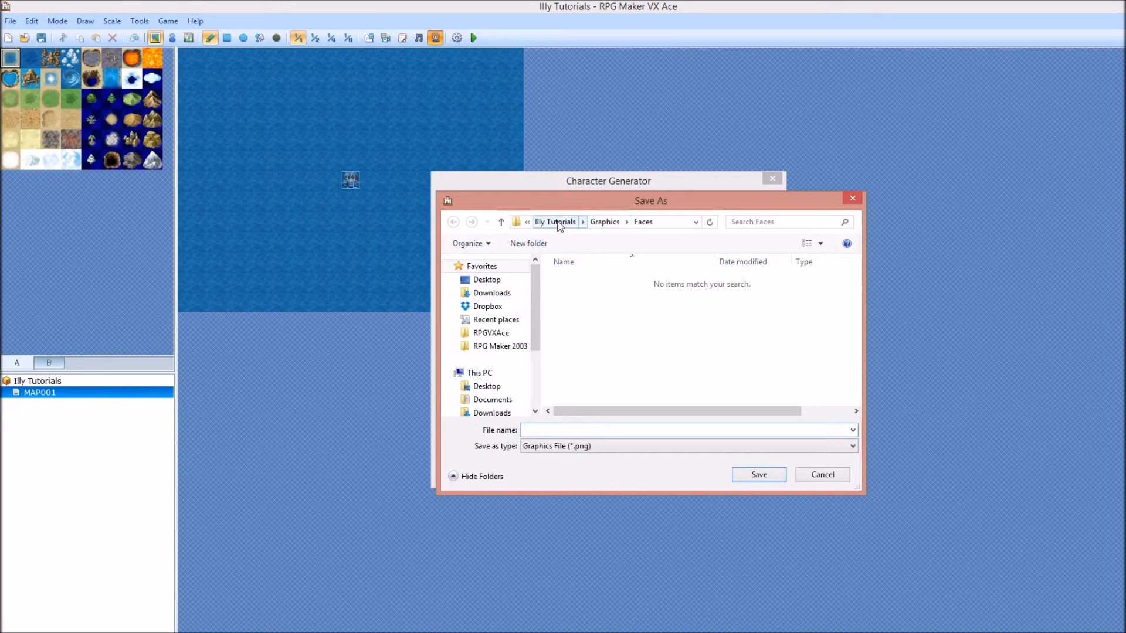
left_click(812, 473)
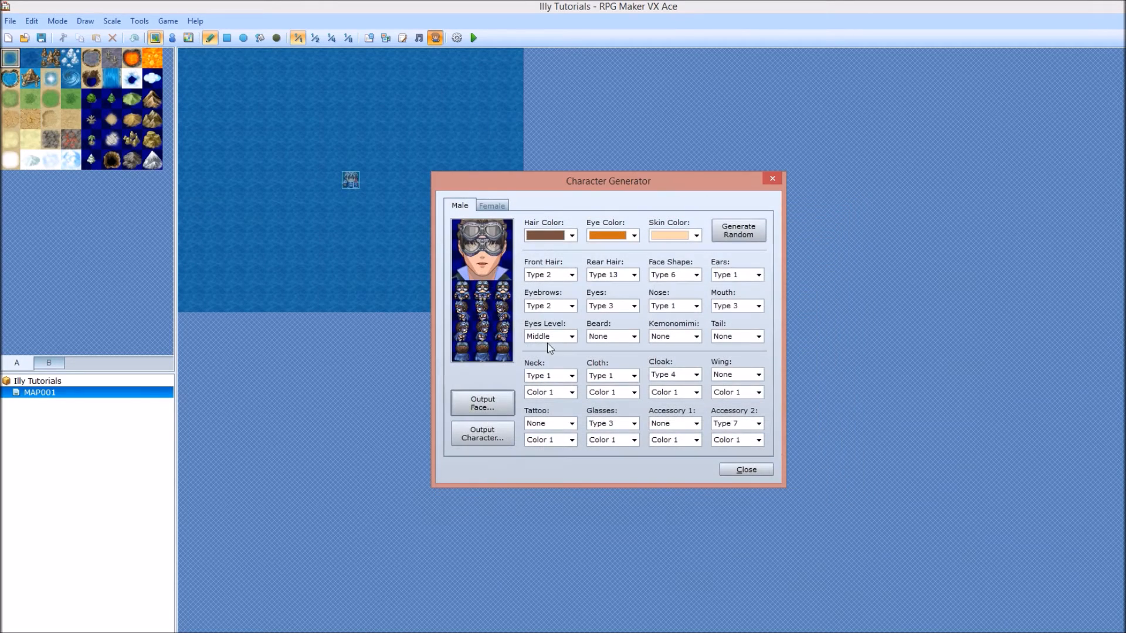
left_click(497, 434)
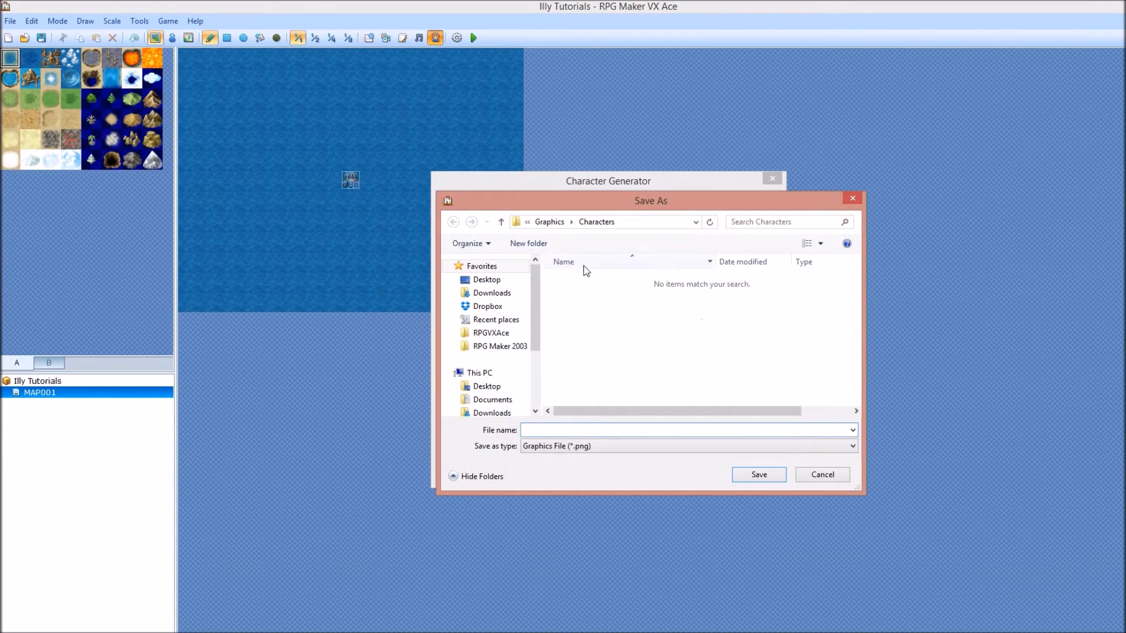
left_click(811, 475)
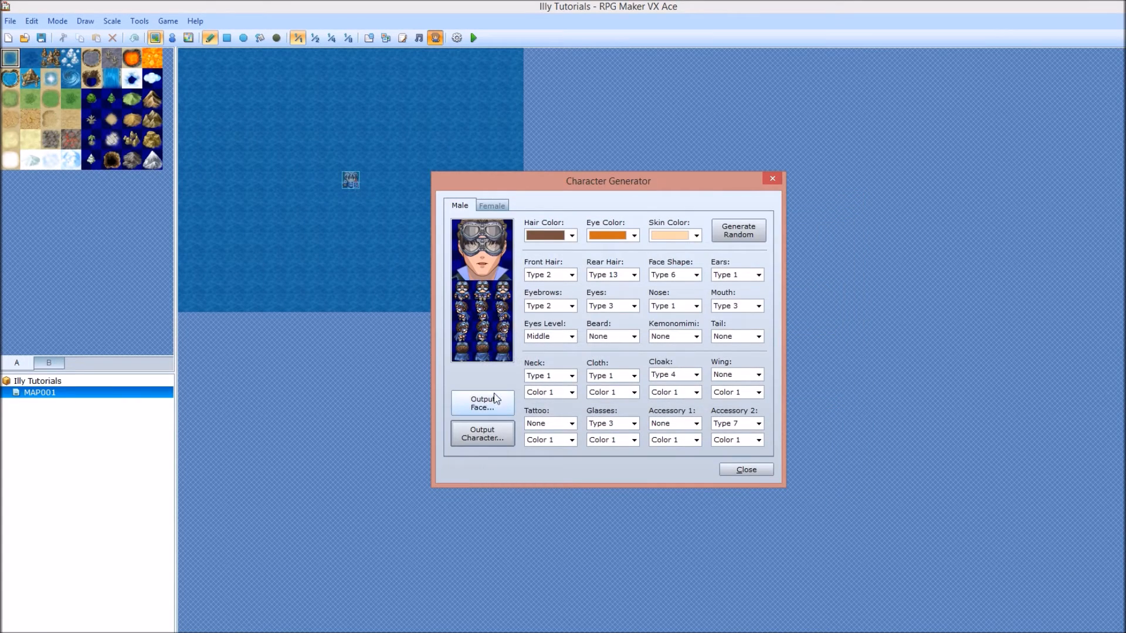
left_click(484, 405)
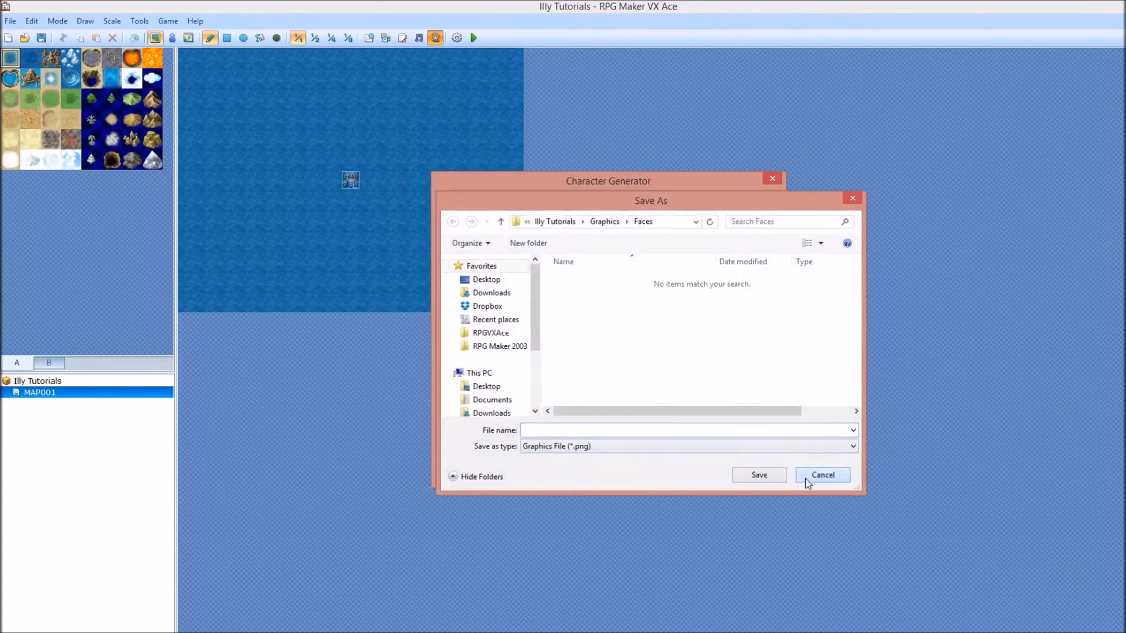
left_click(810, 476)
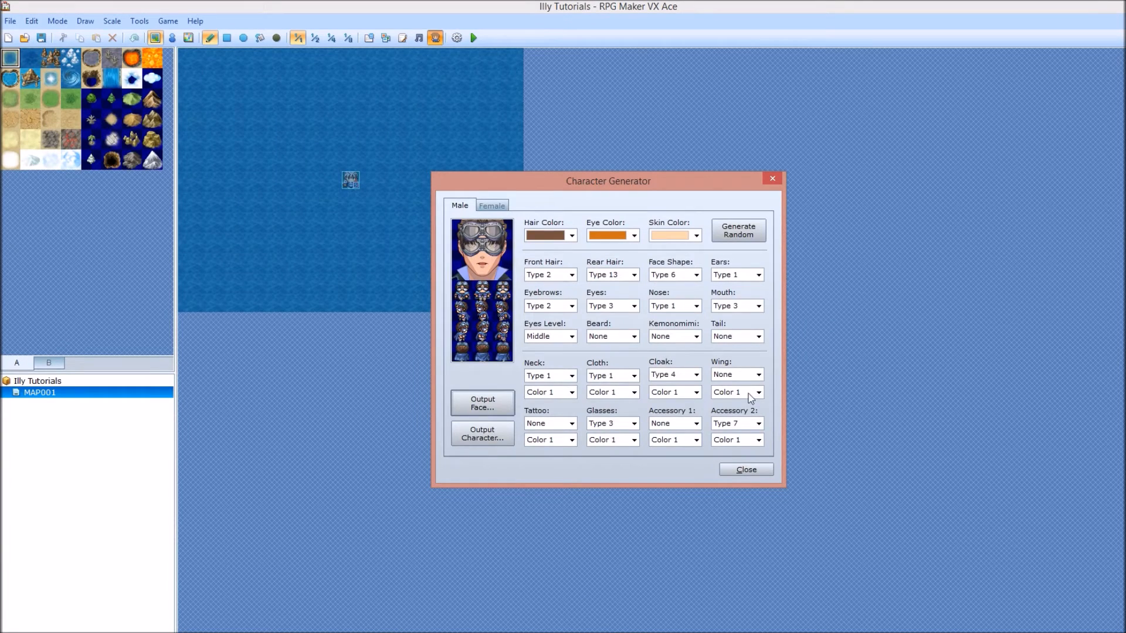
left_click(743, 472)
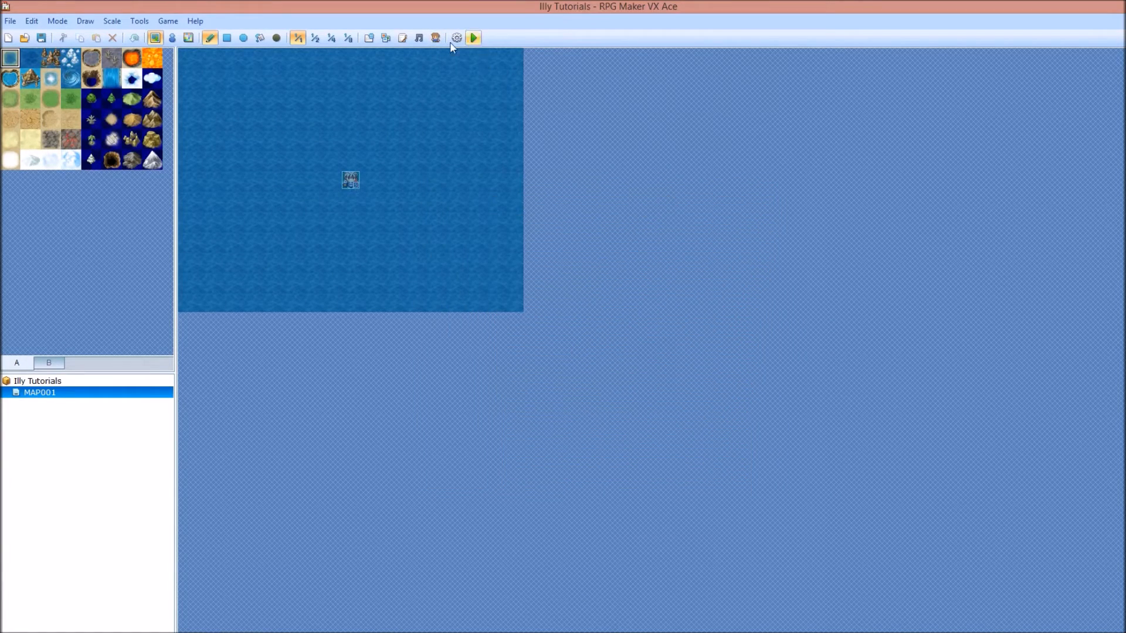
Open the Sound Test and play the Battle9 background music at 50% pitch
left_click(419, 38)
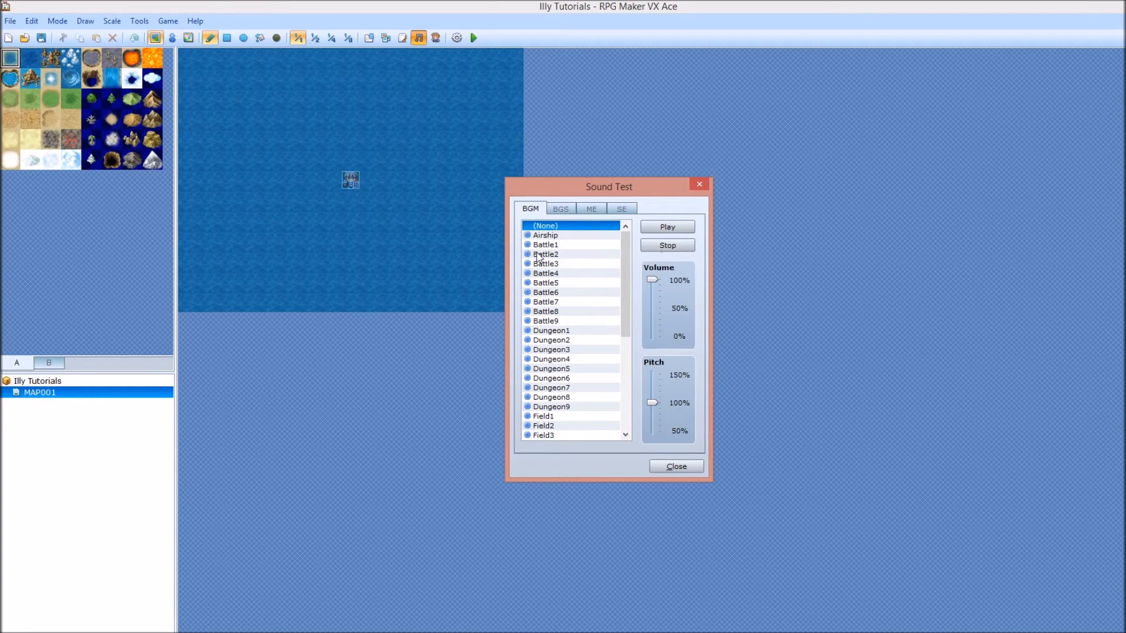
left_click_drag(628, 261, 627, 238)
mouse_move(652, 280)
left_mouse_down()
mouse_move(655, 334)
mouse_move(652, 279)
left_mouse_up()
left_click_drag(653, 403, 653, 375)
left_click(560, 322)
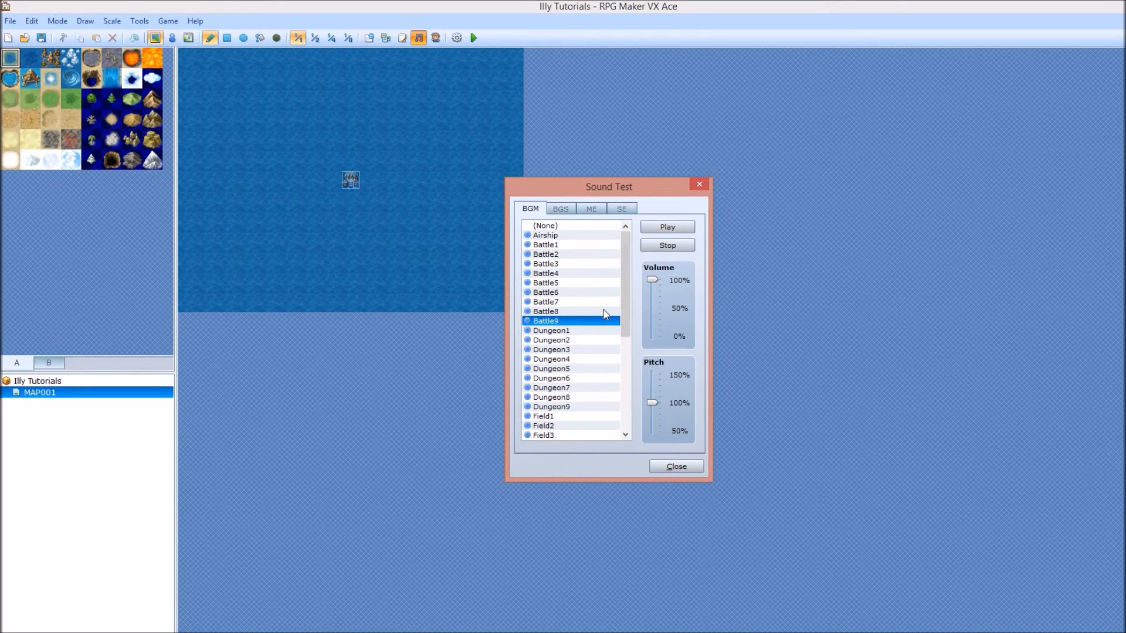
left_click_drag(651, 404, 653, 380)
left_click_drag(653, 422, 651, 437)
left_click(668, 227)
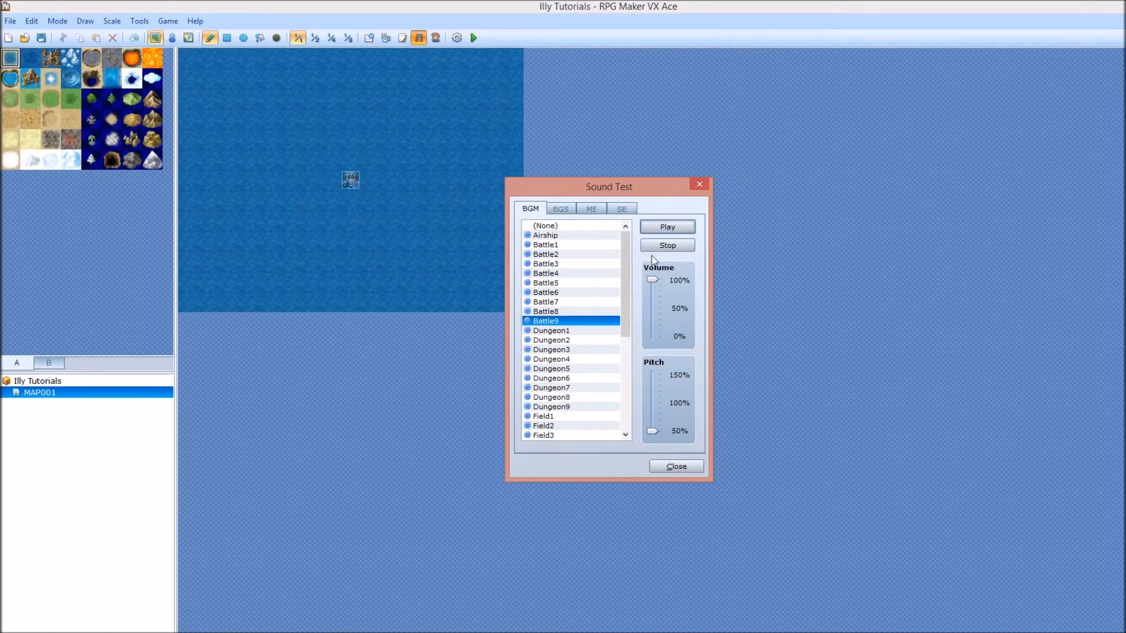
Play Battle9 at 150% pitch, and select the Battle3 track with the pitch back at 100%
left_click_drag(655, 433, 652, 374)
left_click(671, 227)
left_click_drag(651, 375, 647, 401)
left_click_drag(625, 280, 624, 255)
left_click(554, 264)
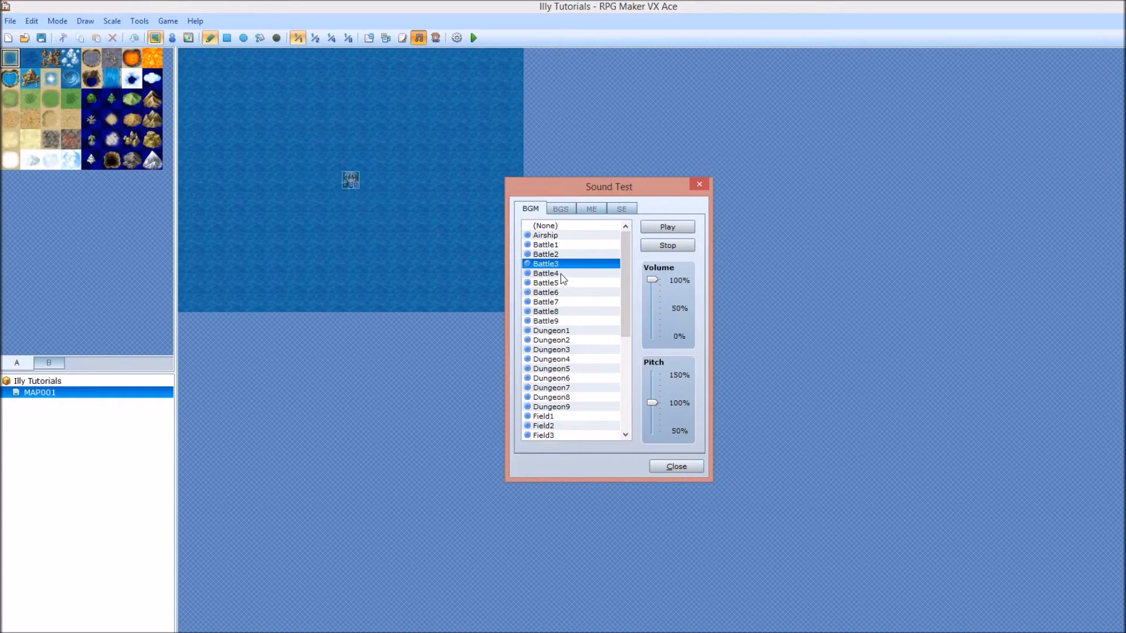
Sample the Drips, Clock, Quake and Fire sounds among the BGS background sounds
left_click(562, 211)
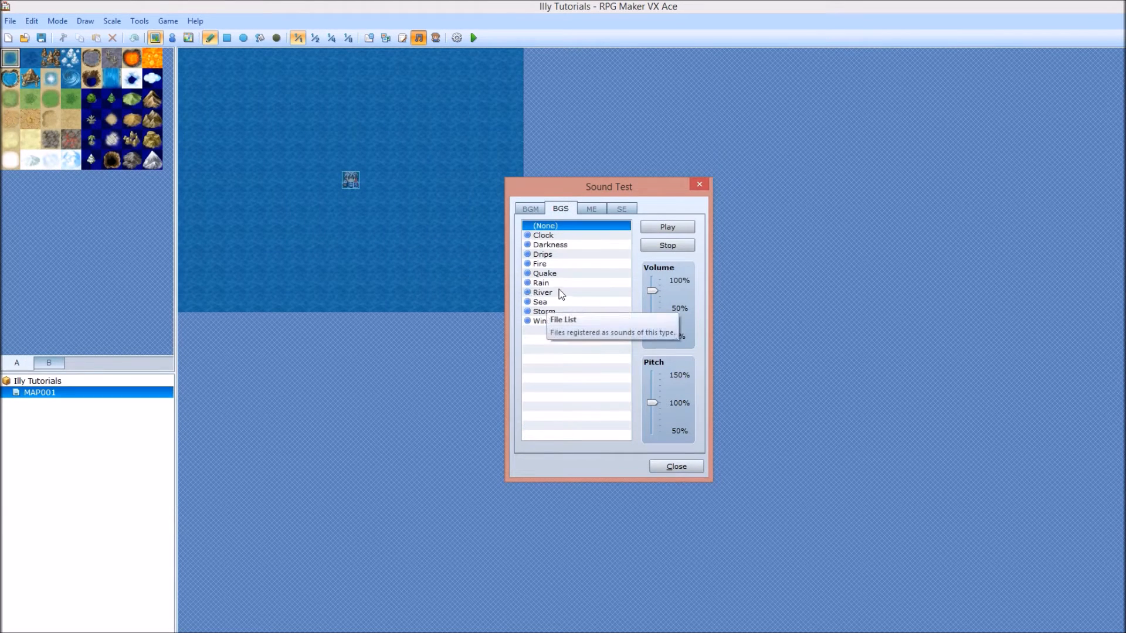
left_click(557, 261)
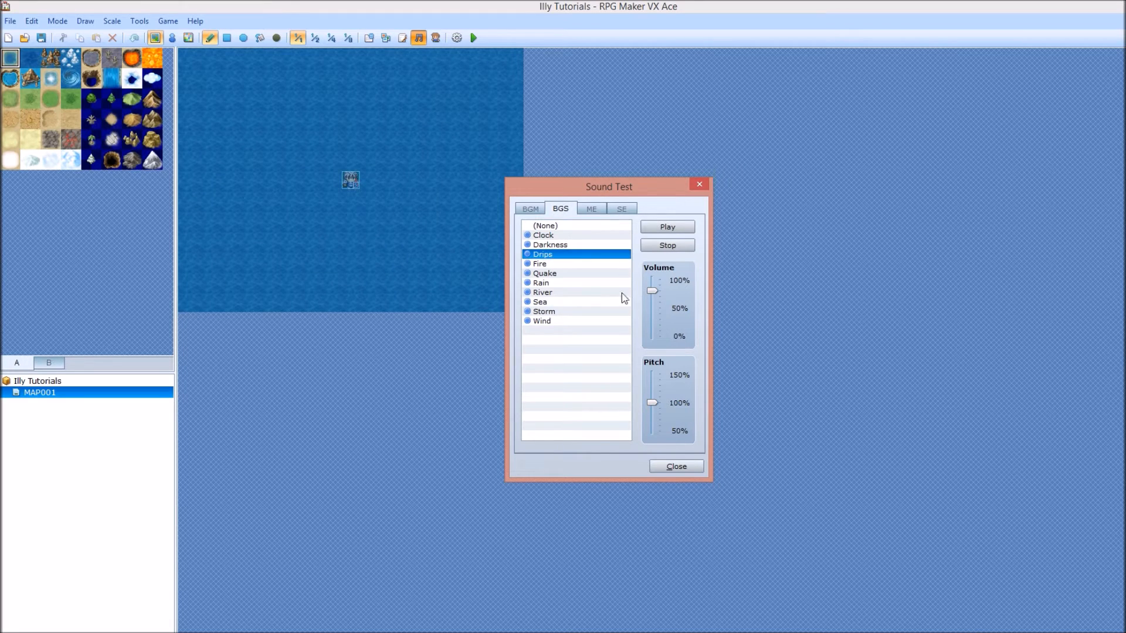
left_click(557, 236)
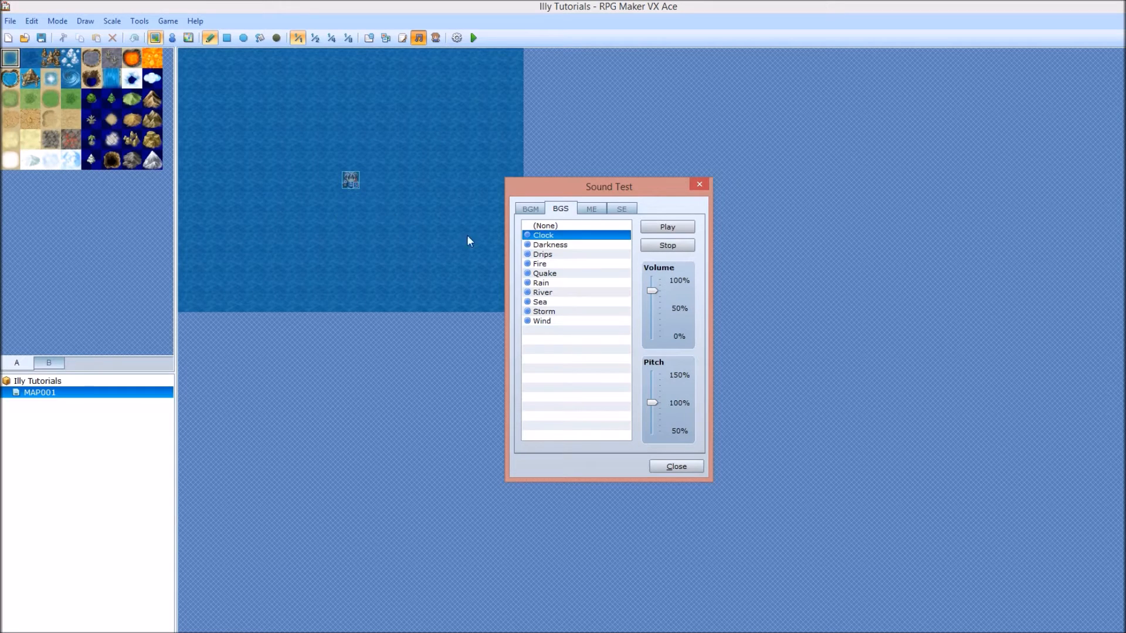
left_click(553, 274)
left_click(556, 263)
left_click(576, 254)
Select the Dungeon9 background music, and reset both the BGM and BGS selections to (None)
left_click(543, 213)
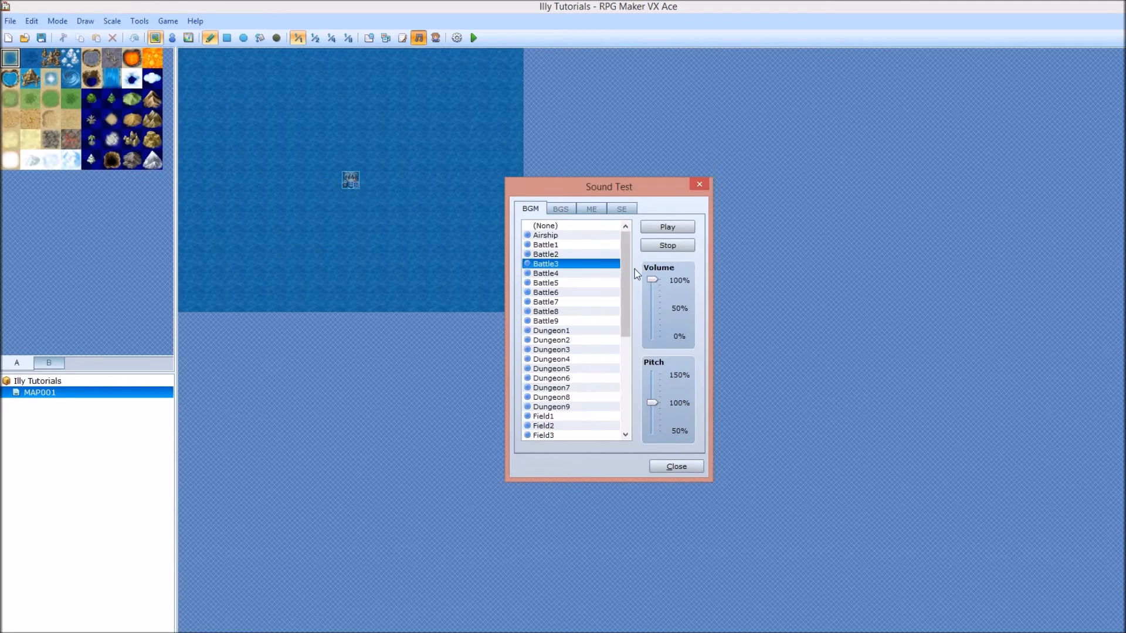
scroll(573, 350, "down", 2)
left_click(573, 351)
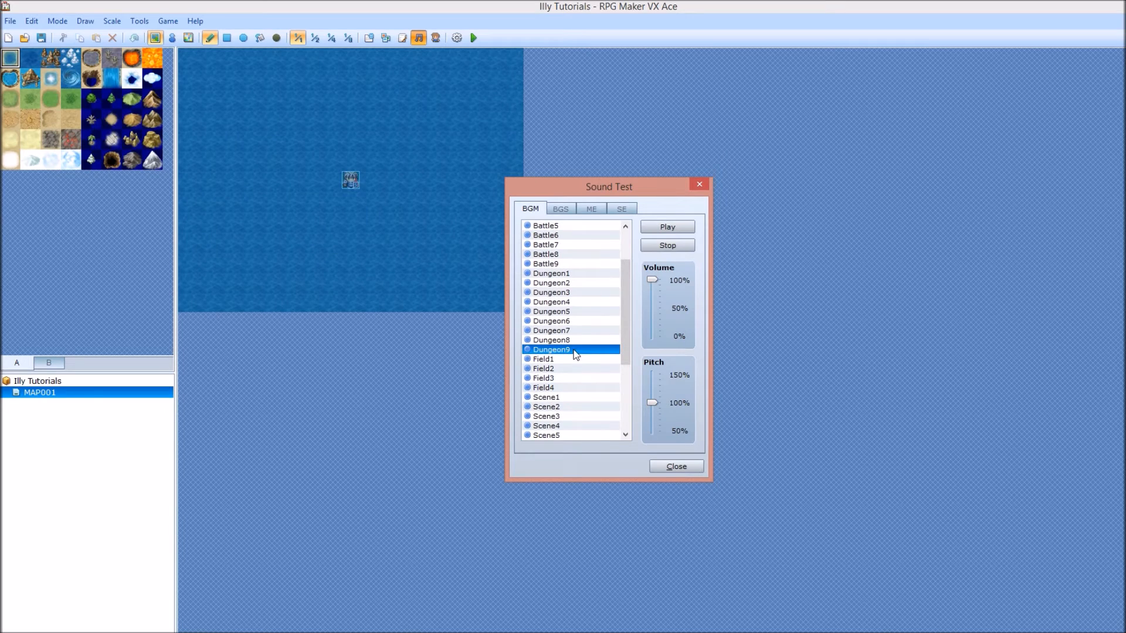
left_click(561, 211)
left_click(530, 209)
left_click_drag(624, 283, 628, 243)
left_click(553, 226)
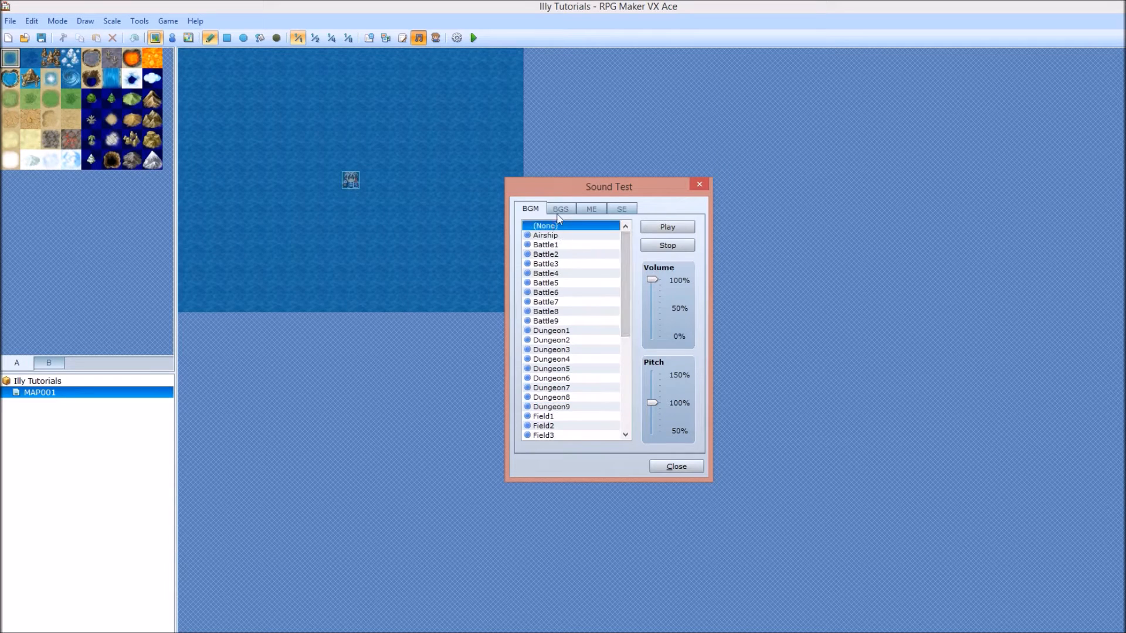
left_click(558, 212)
left_click(554, 226)
Compare the ME music effects with the BGM category and select the Item and Victory1 effects
left_click(590, 212)
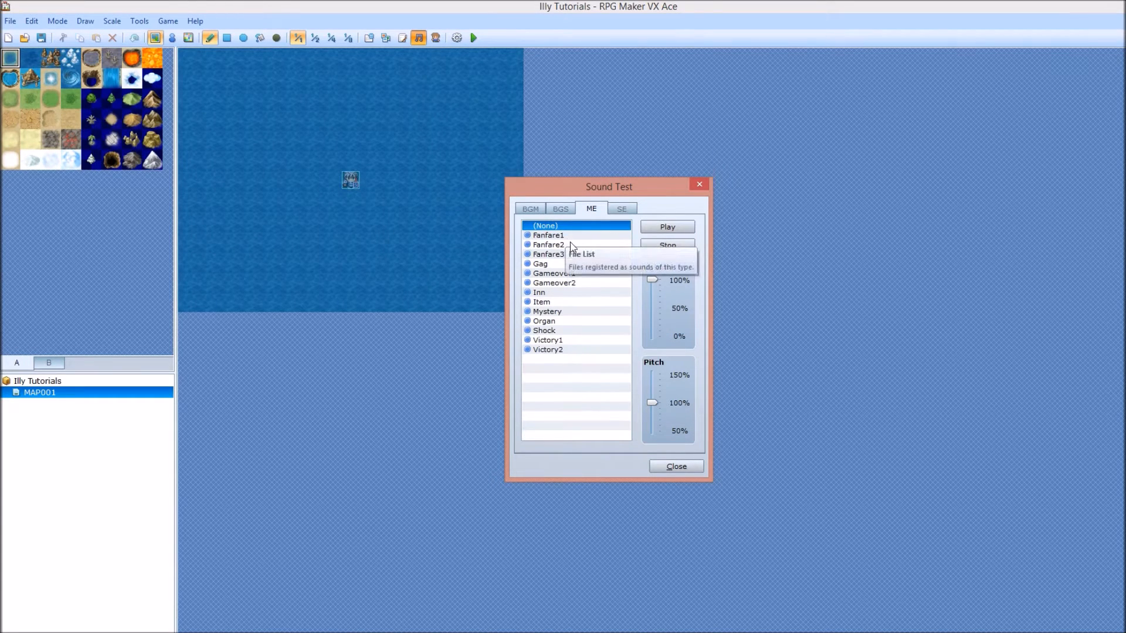
left_click(535, 210)
left_click(594, 210)
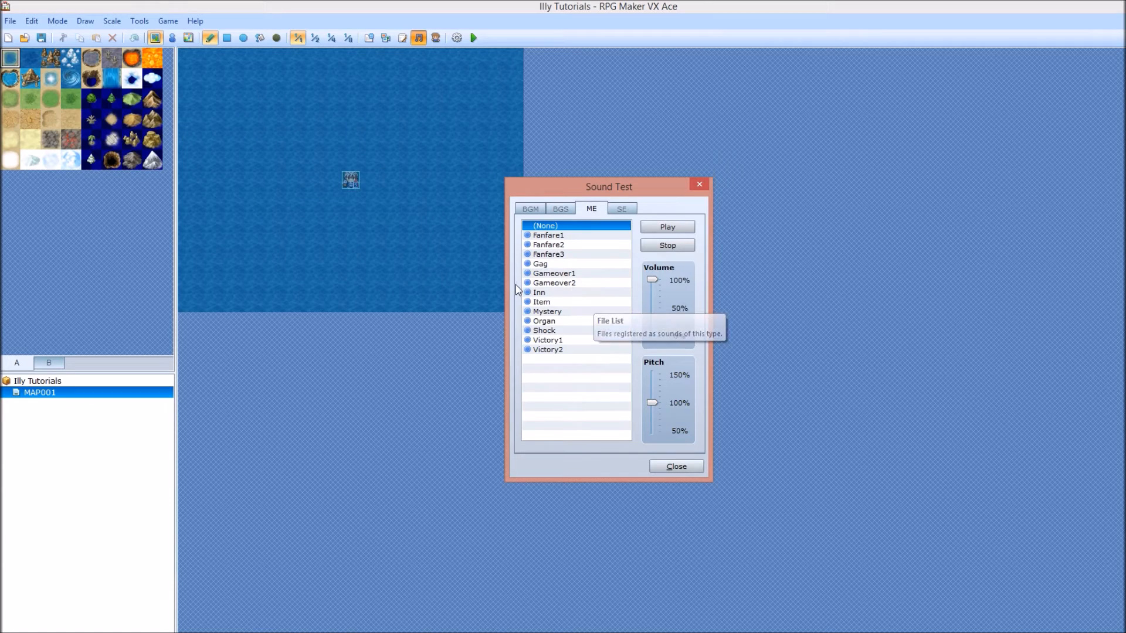
left_click(550, 303)
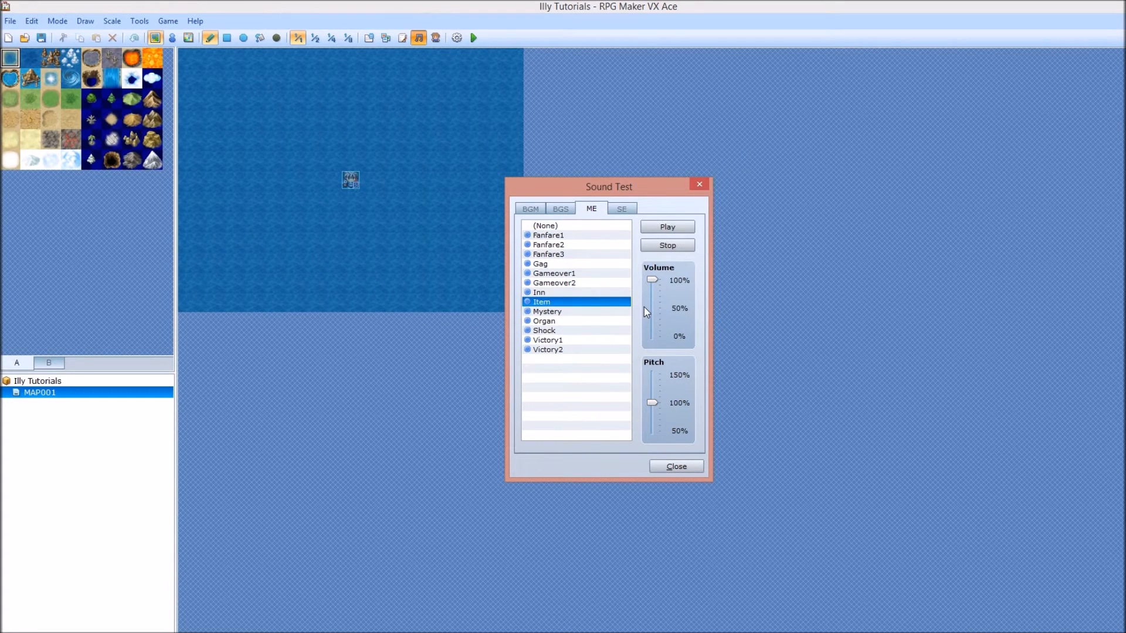
left_click(553, 342)
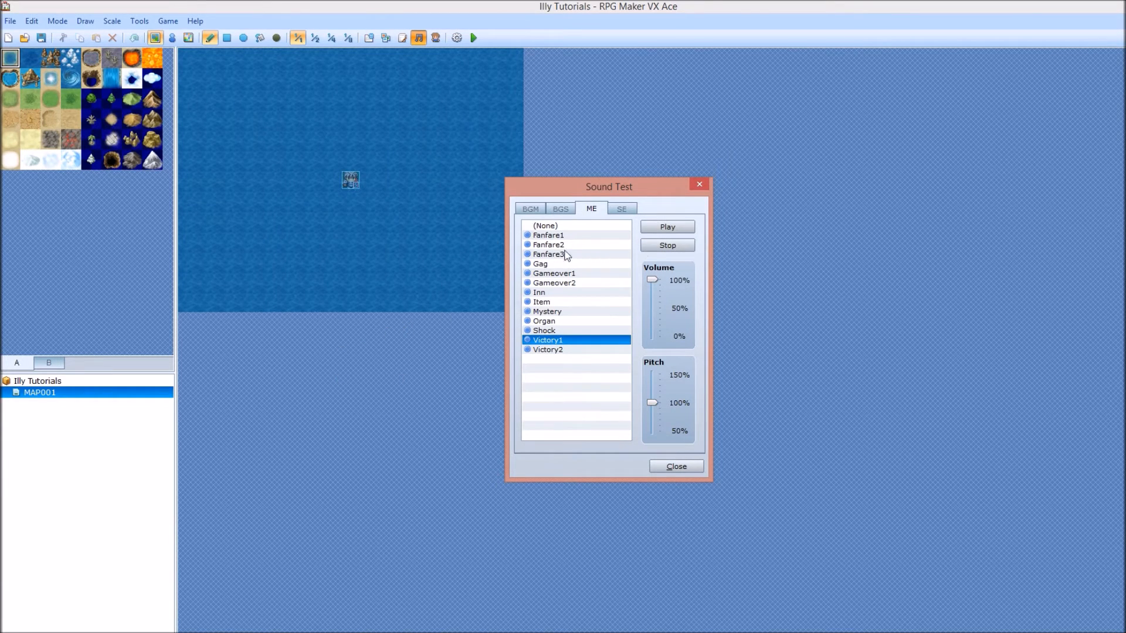
Browse the SE sound effects and sample the Fire1 sound
left_click(615, 209)
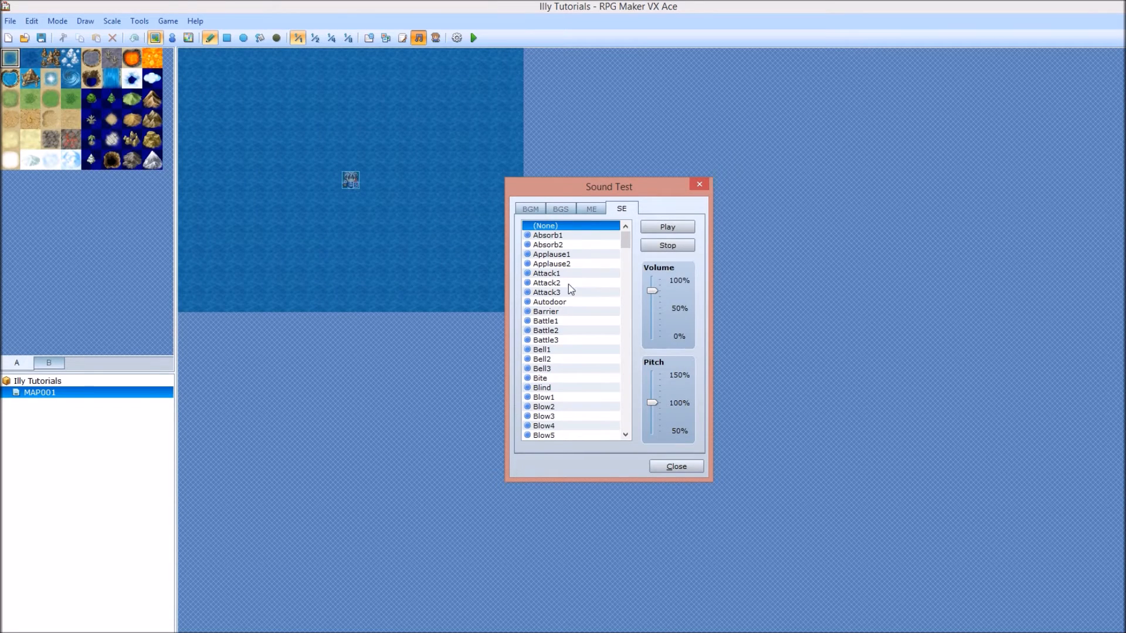
left_click_drag(625, 241, 627, 269)
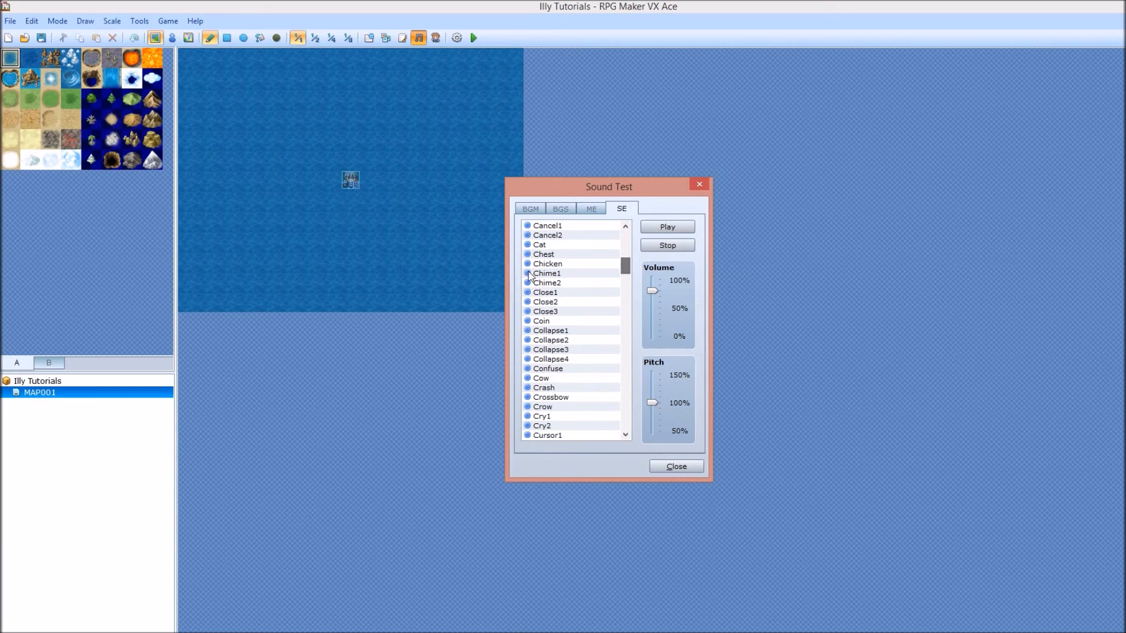
scroll(628, 269, "down", 7)
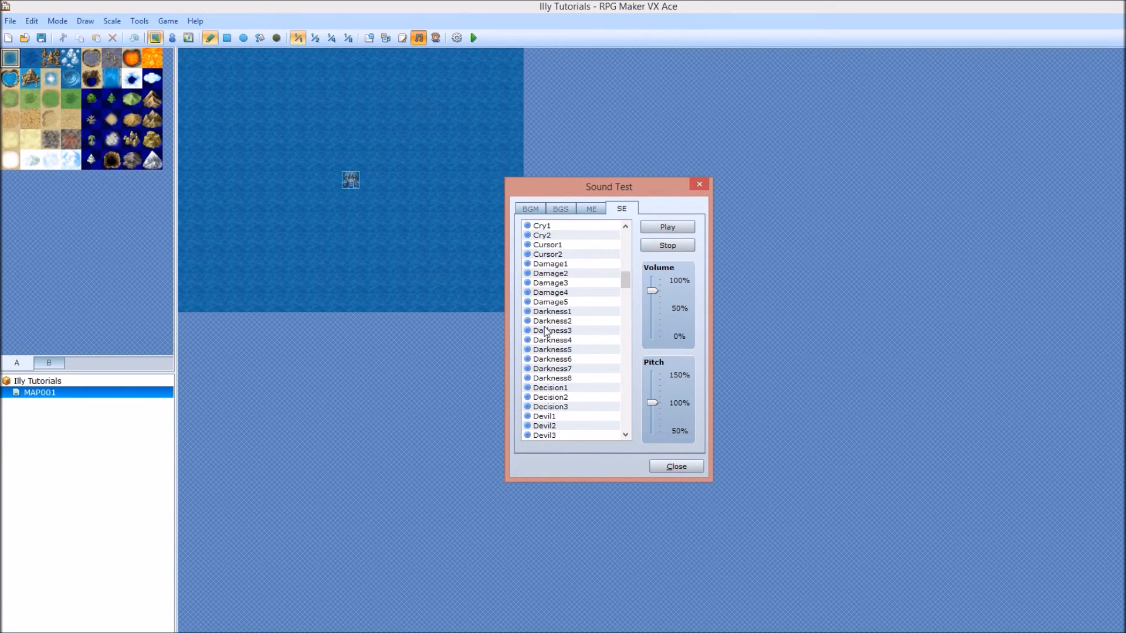
left_click_drag(624, 280, 625, 308)
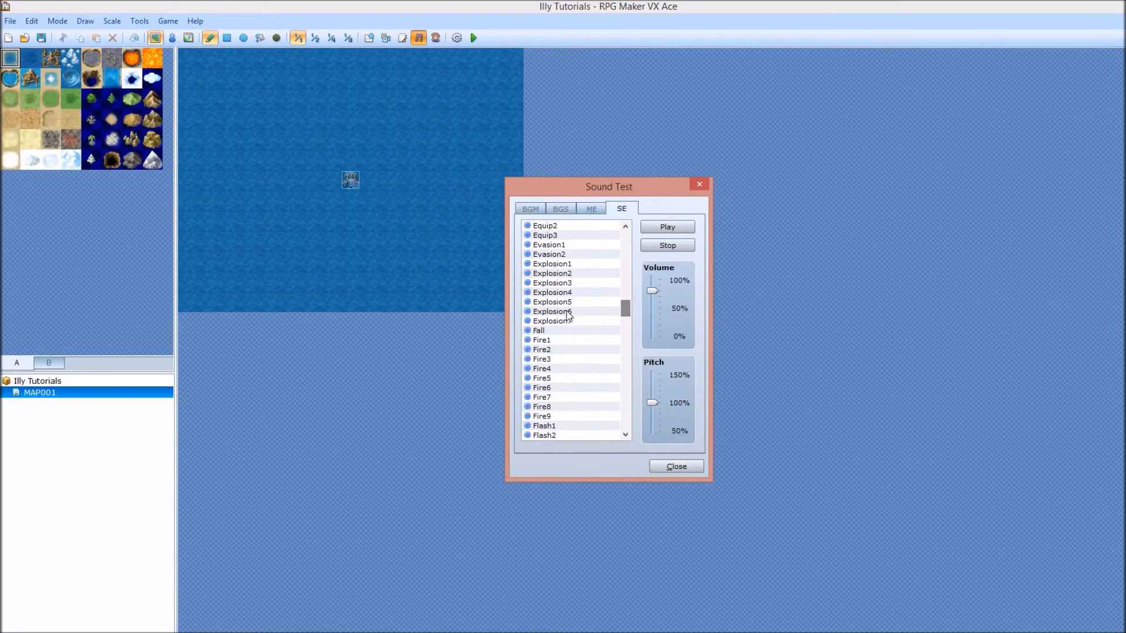
left_click(552, 339)
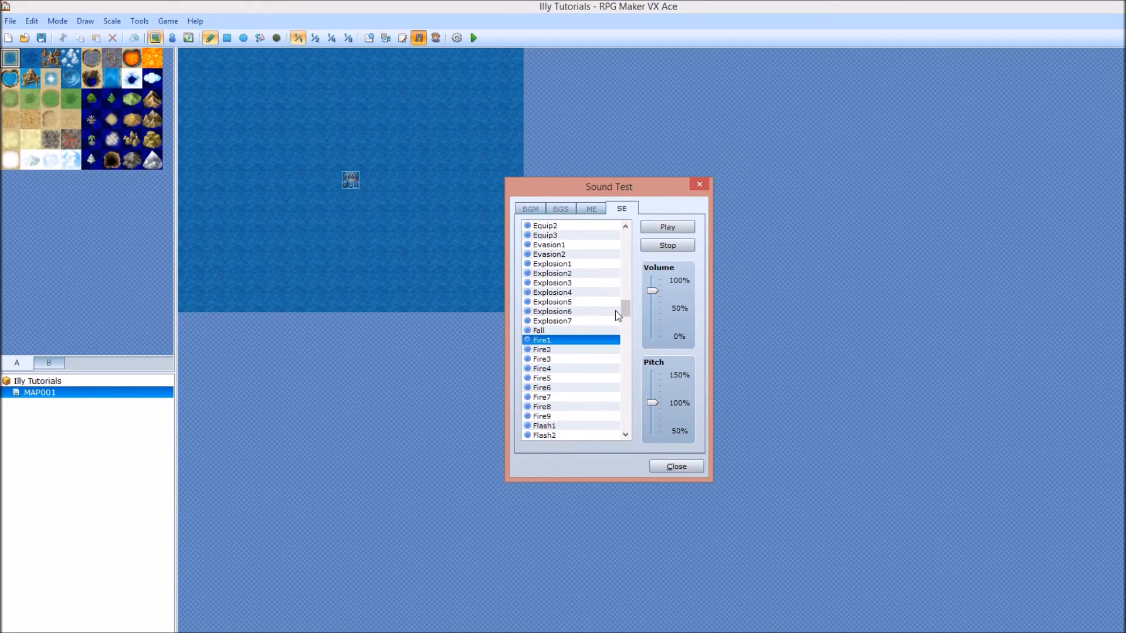
mouse_move(627, 312)
left_mouse_down()
mouse_move(628, 329)
mouse_move(630, 243)
left_mouse_up()
left_click(554, 349)
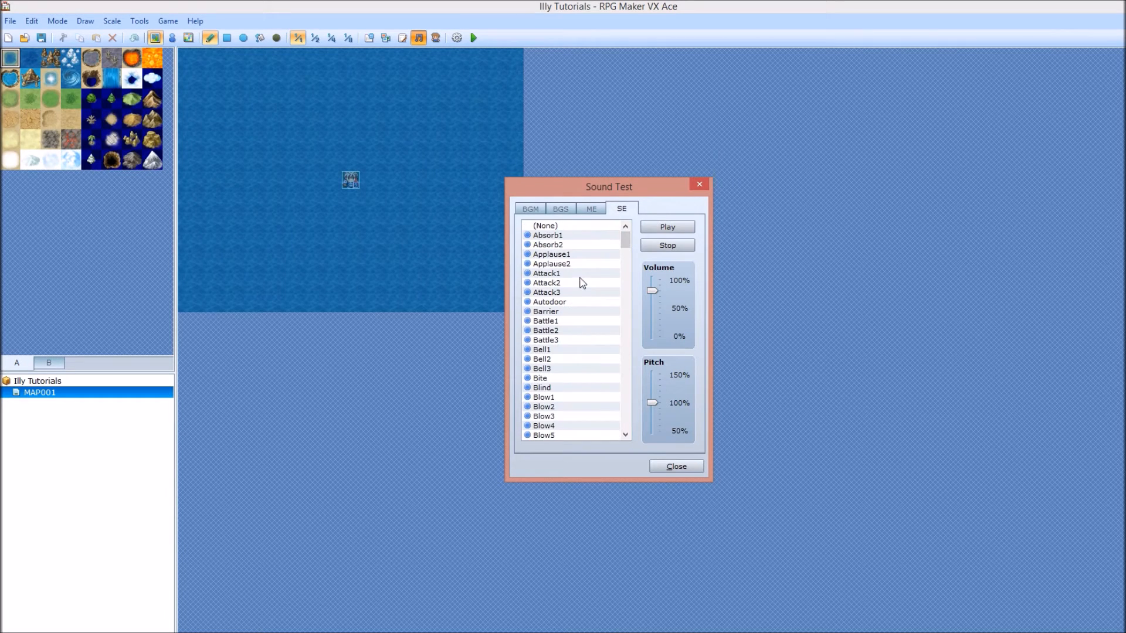
Select the Battle4 background music, close and reopen the Sound Test to stop playback, and leave the Sound Test closed
left_click(532, 206)
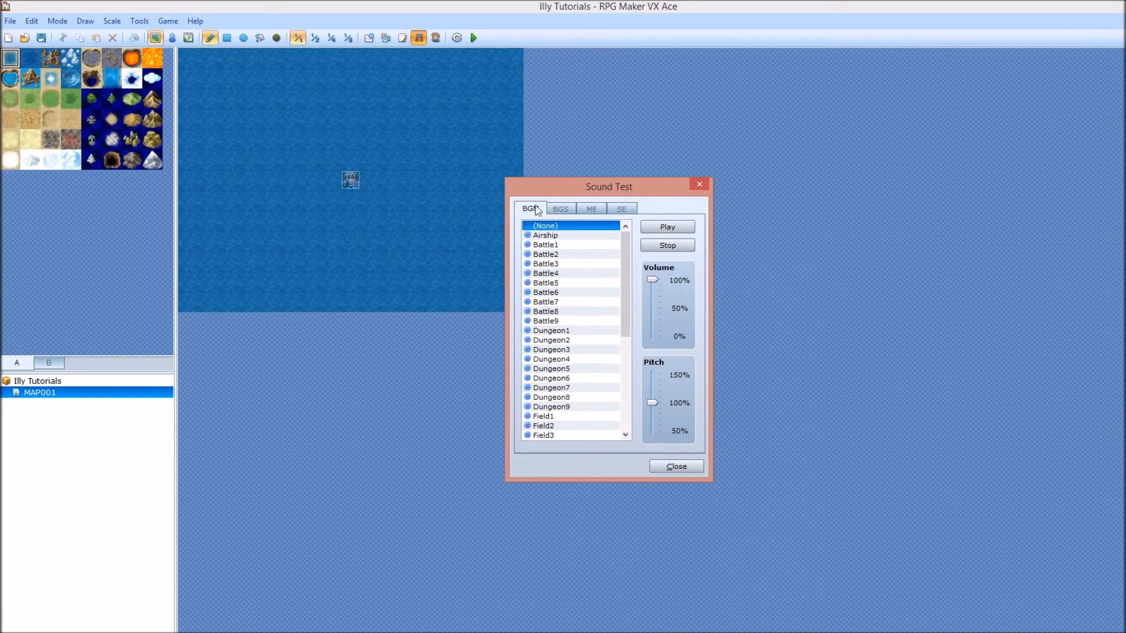
left_click(554, 274)
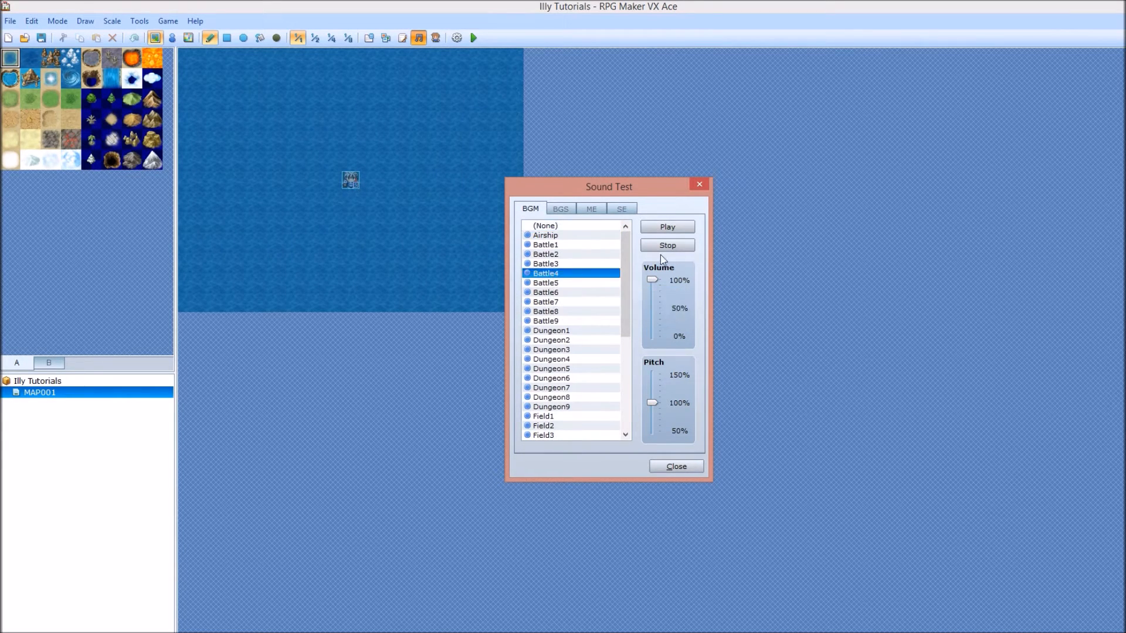
left_click(662, 469)
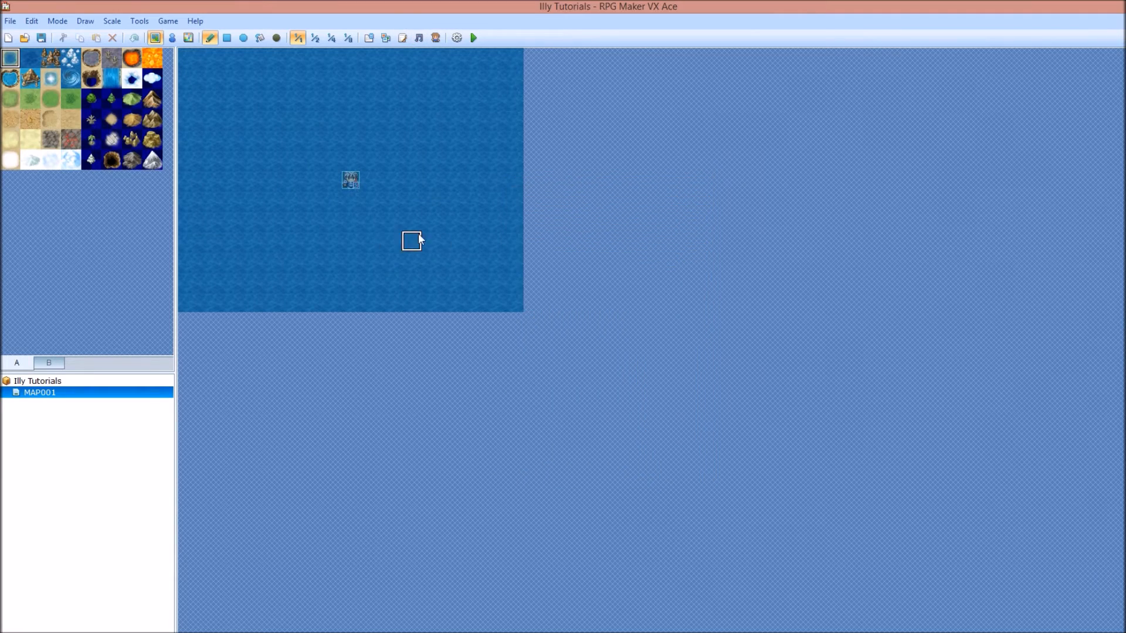
left_click(419, 39)
left_click(681, 245)
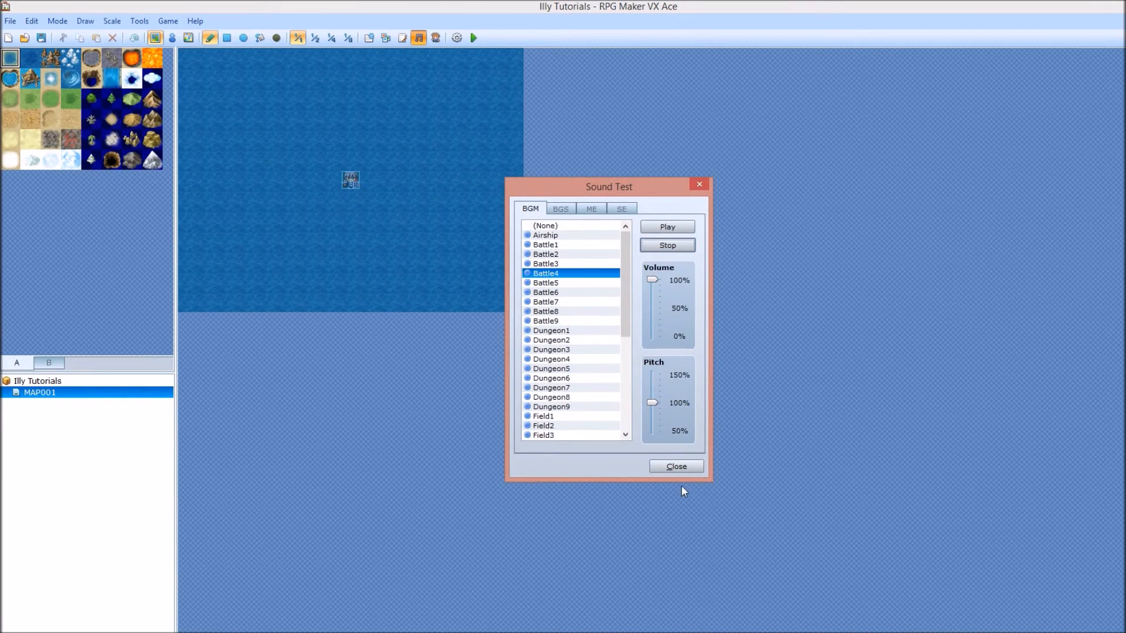
left_click(676, 467)
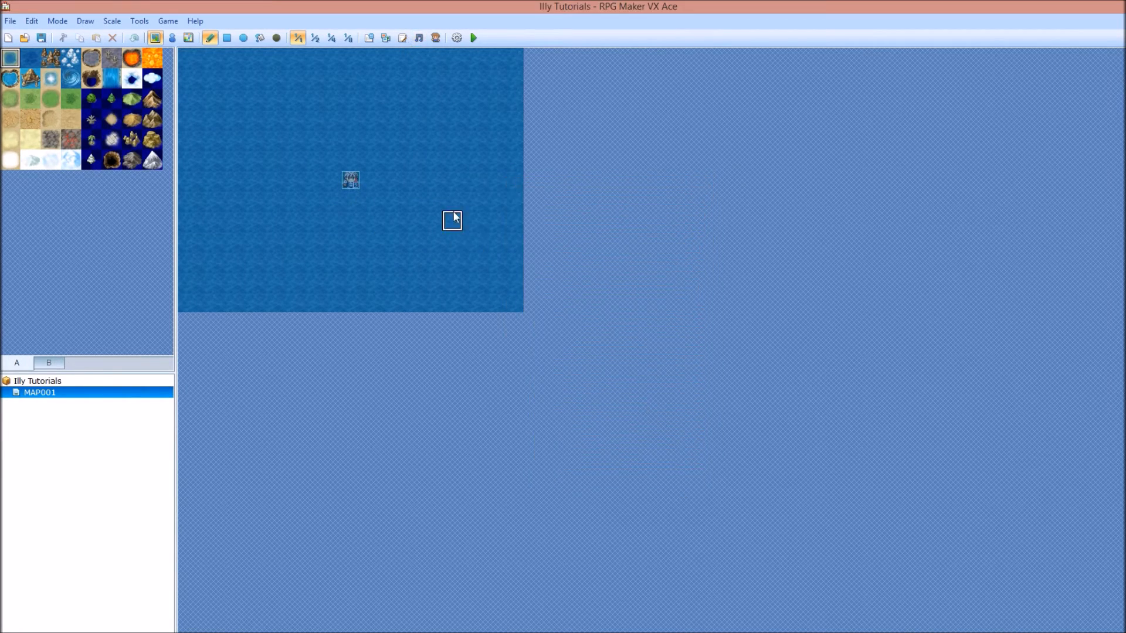
left_click(418, 38)
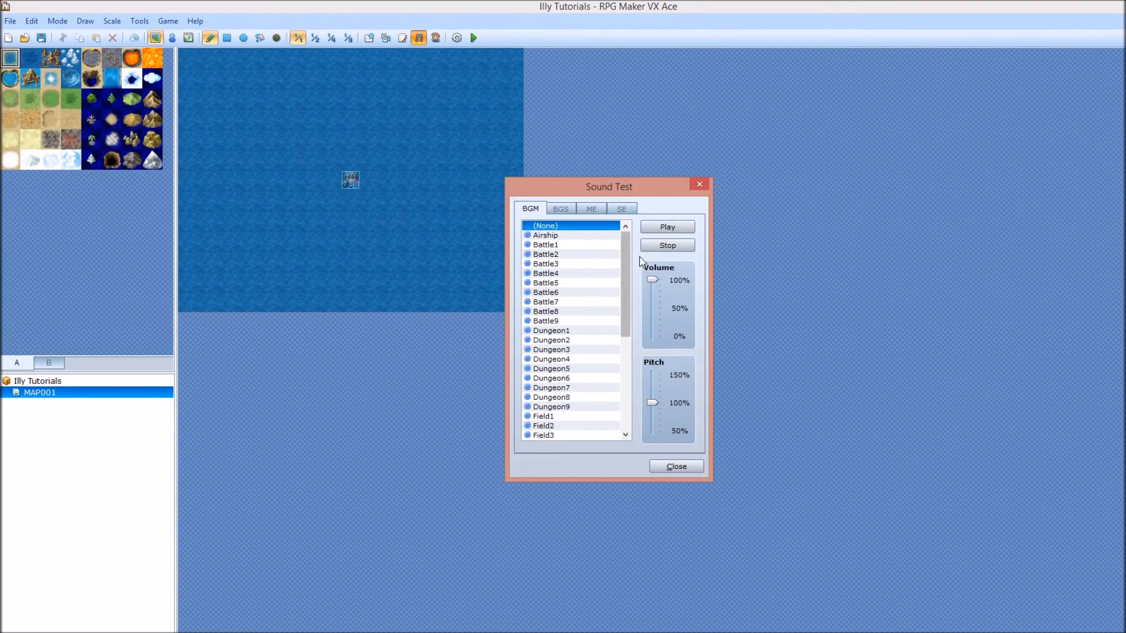
left_click(671, 467)
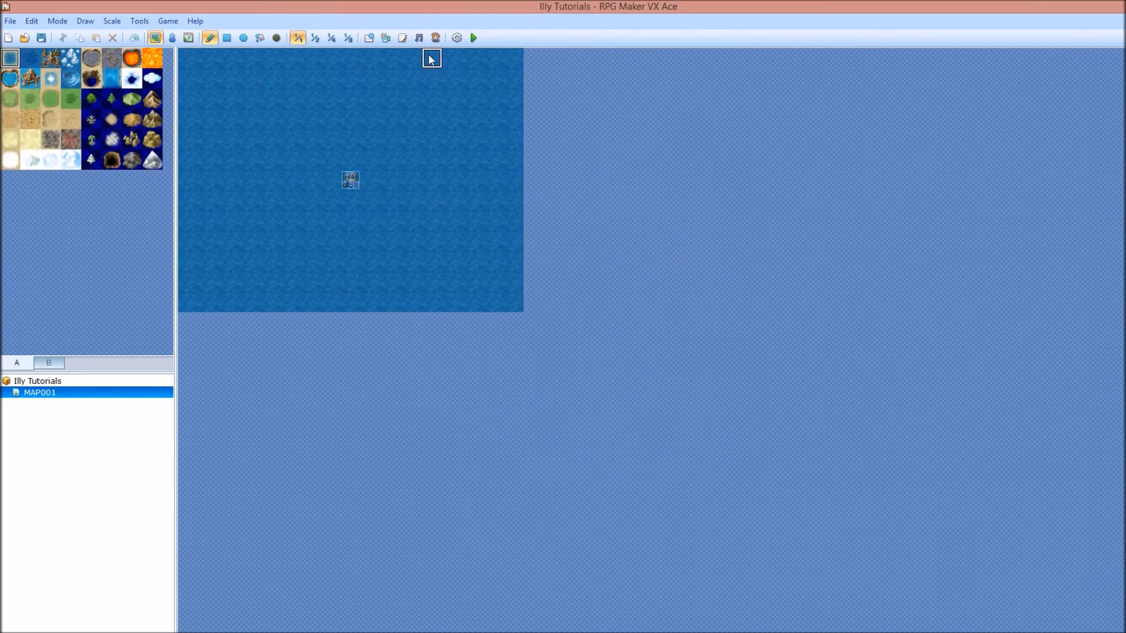
Look through the script list in the Script Editor from Modules to Materials and close it without changes
left_click(402, 39)
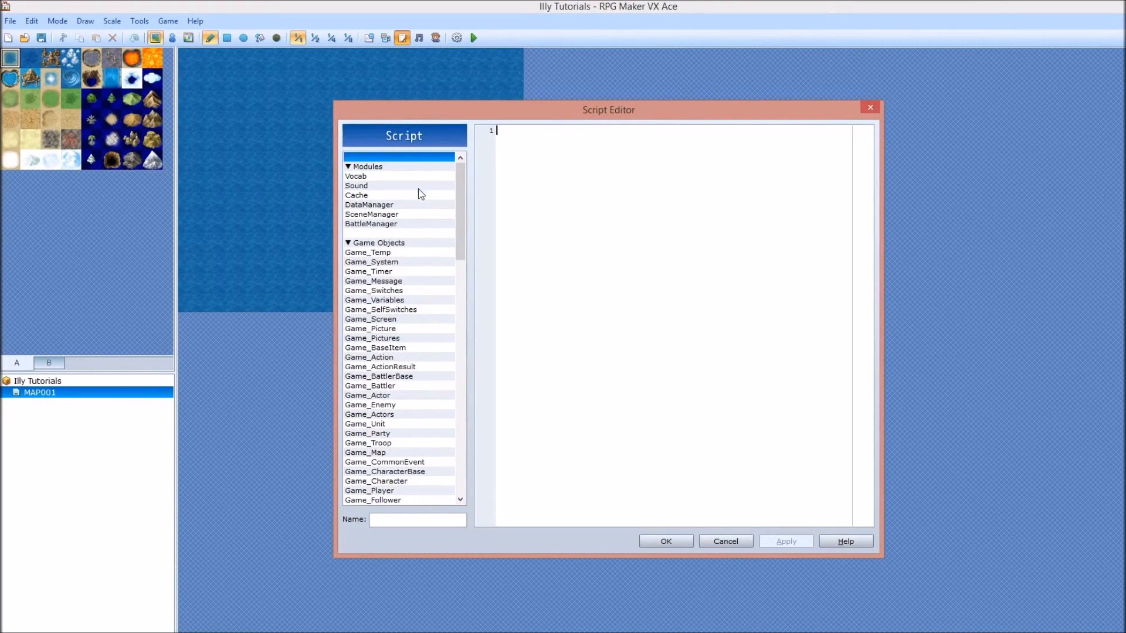
left_click_drag(463, 221, 463, 430)
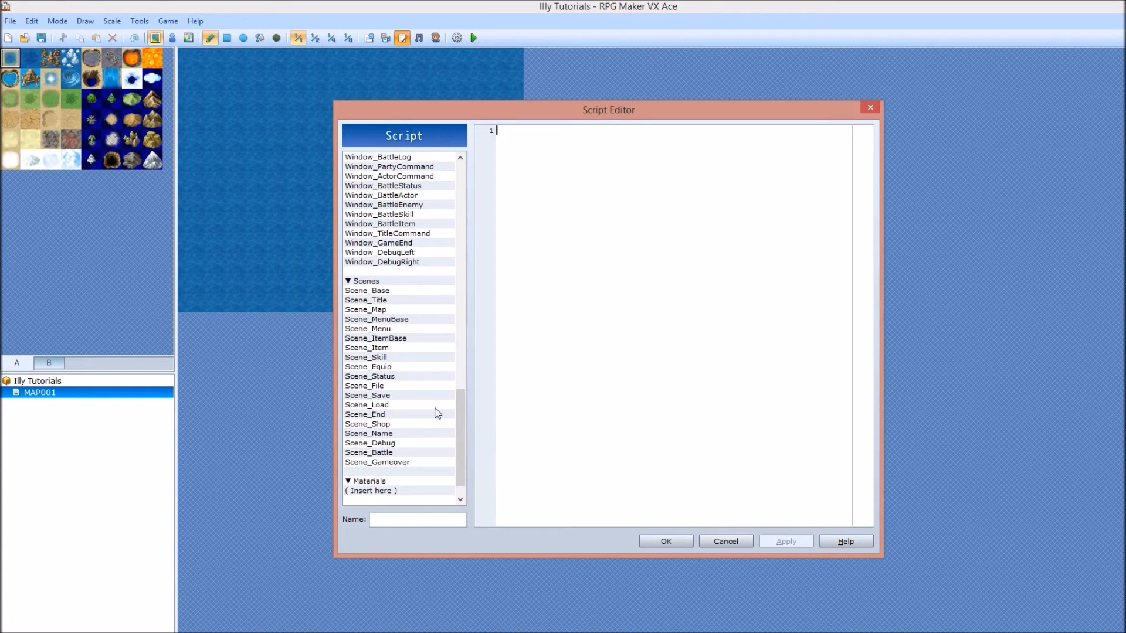
left_click_drag(457, 438, 407, 209)
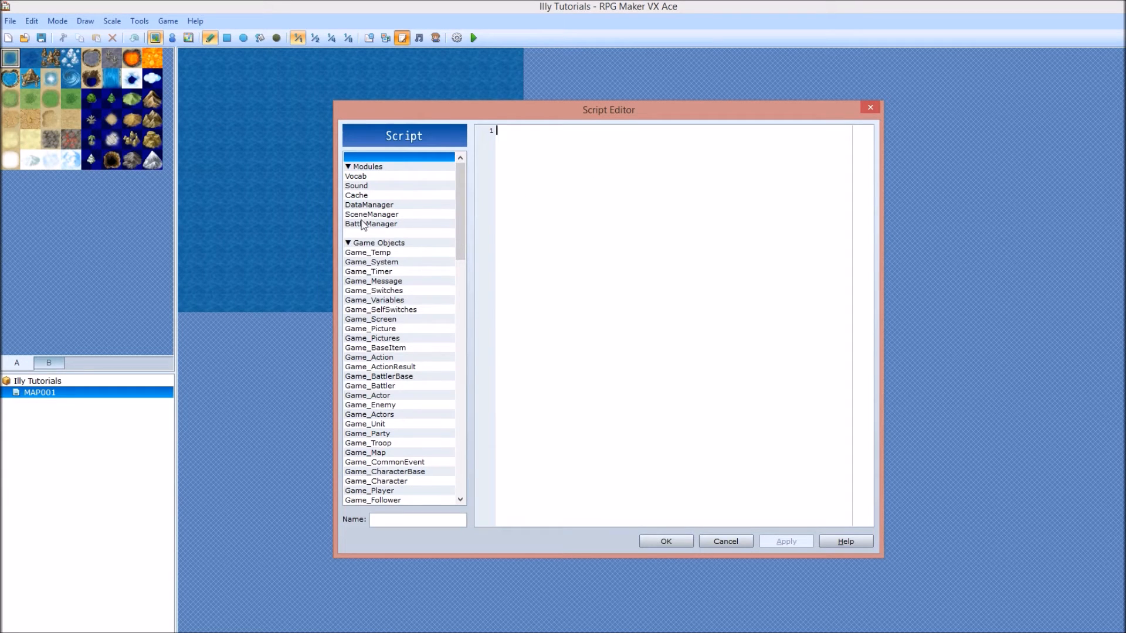
left_click(724, 541)
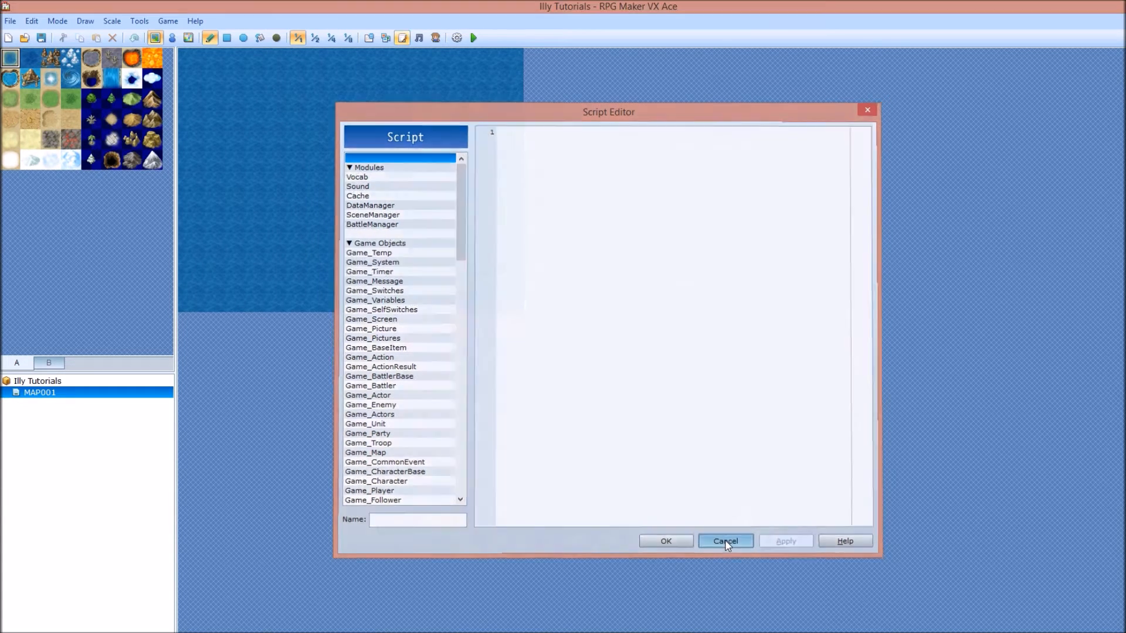
Inspect the Graphics/Characters and Audio/BGM folders in the Resource Manager, viewing the import dialog for each without importing a file
left_click(387, 37)
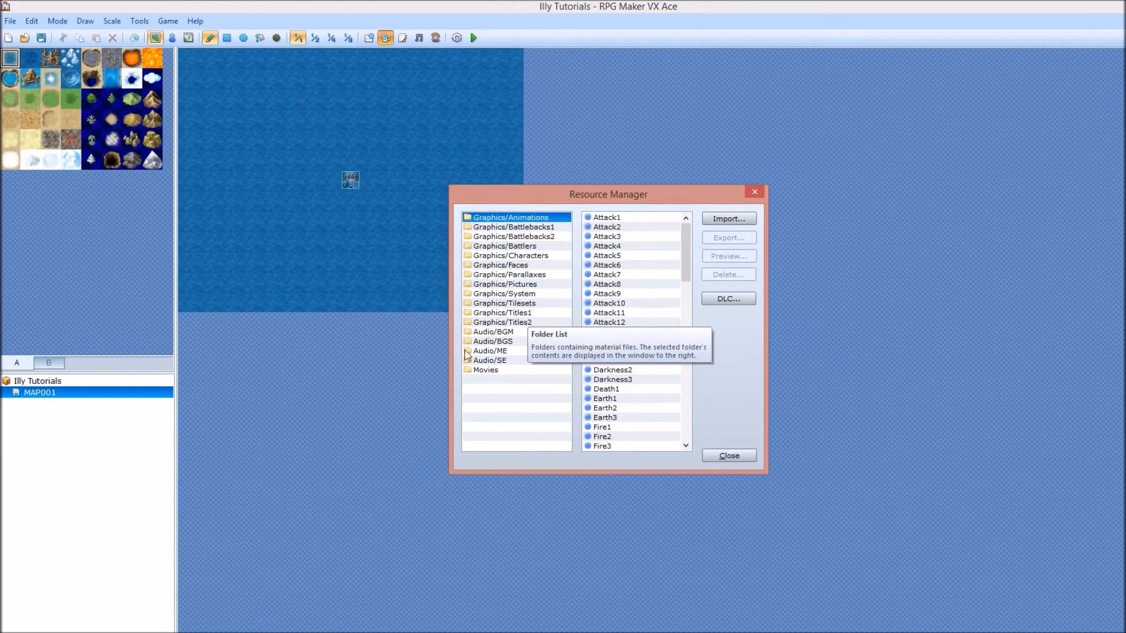
left_click(532, 256)
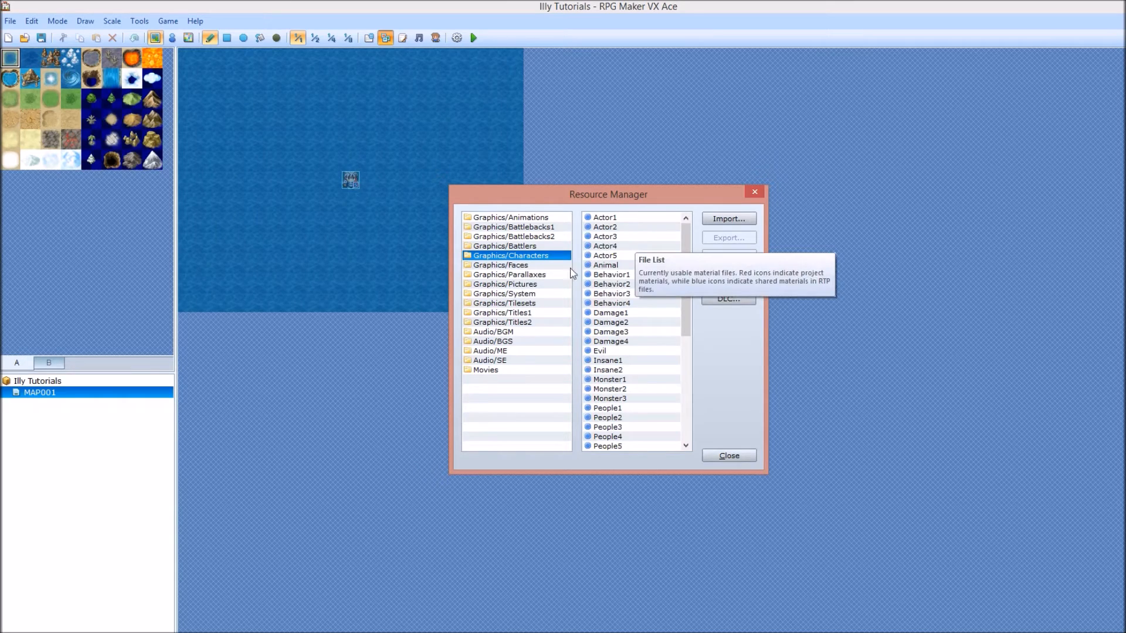
left_click(729, 219)
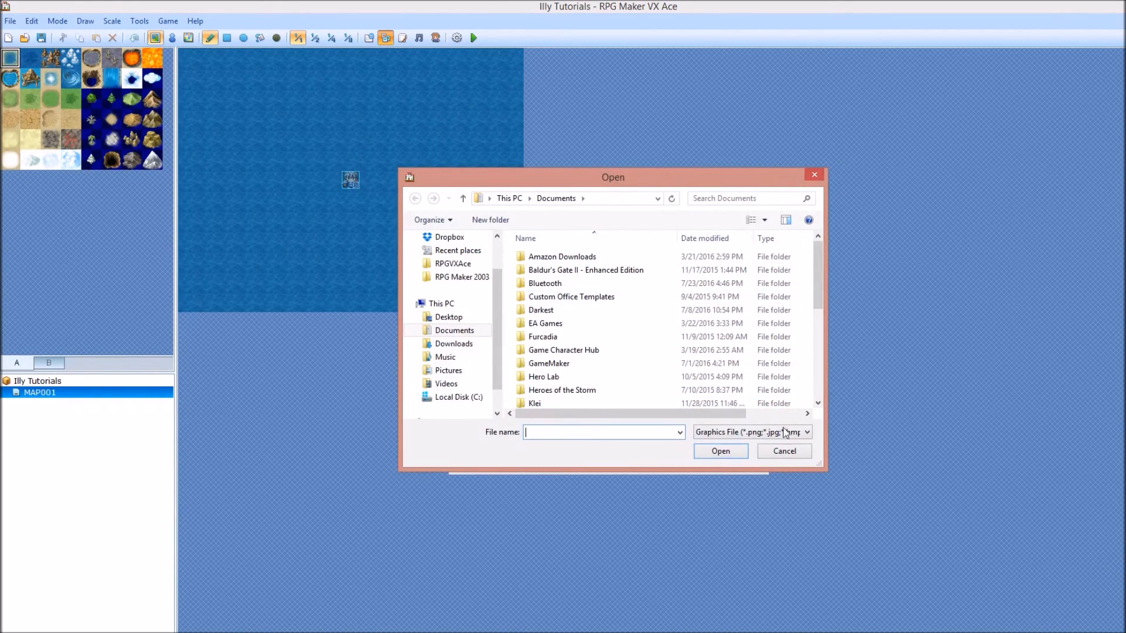
left_click(784, 451)
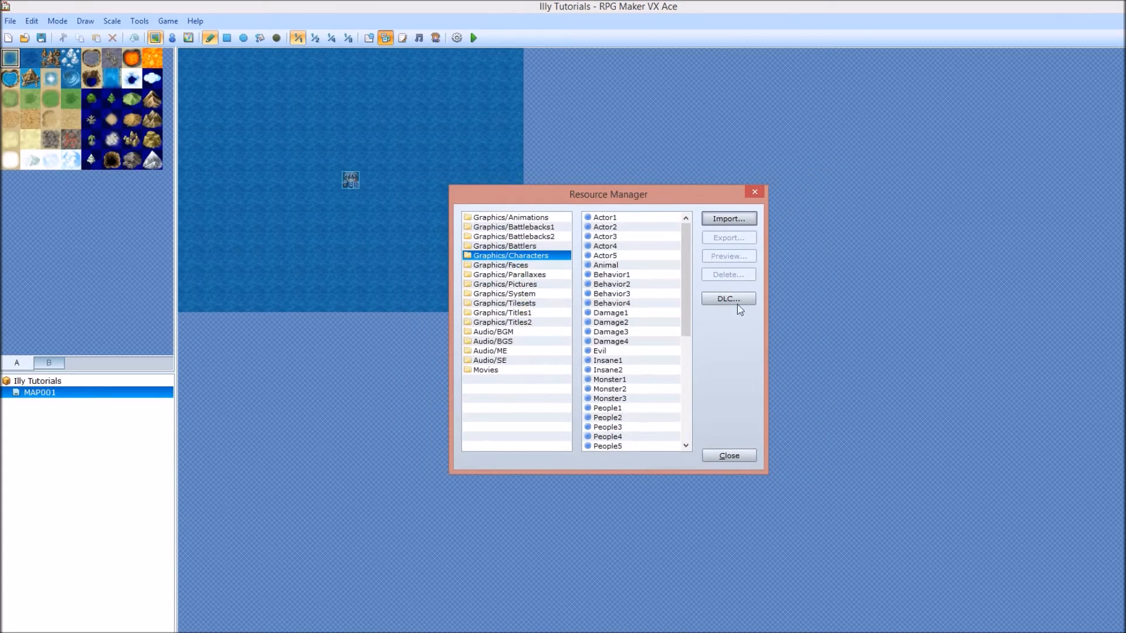
left_click(519, 332)
left_click(727, 218)
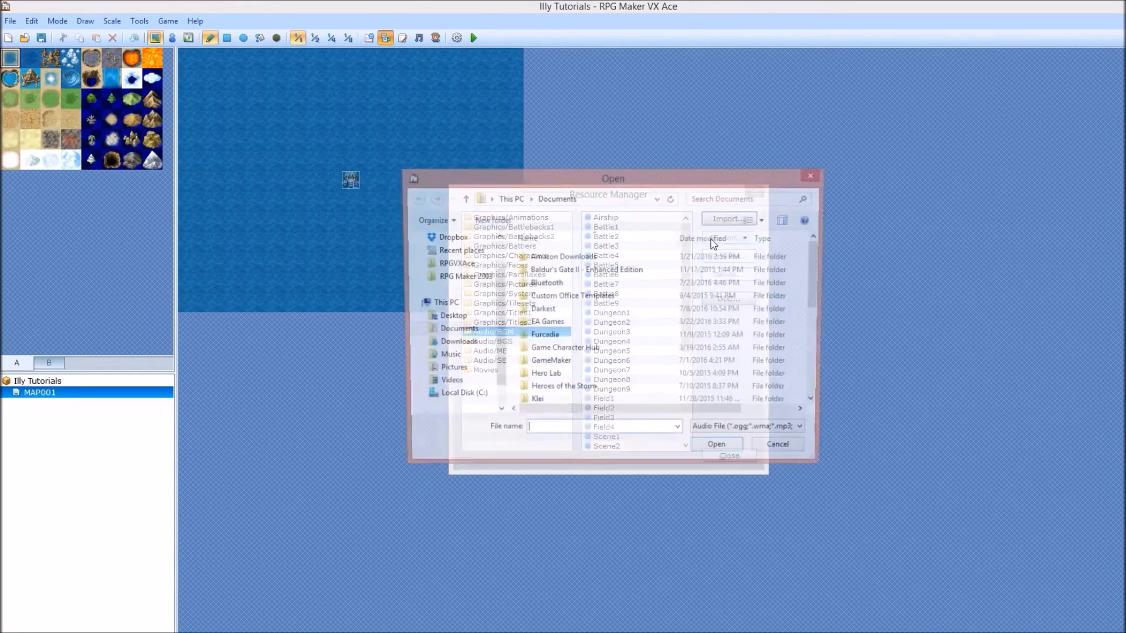
left_click(760, 446)
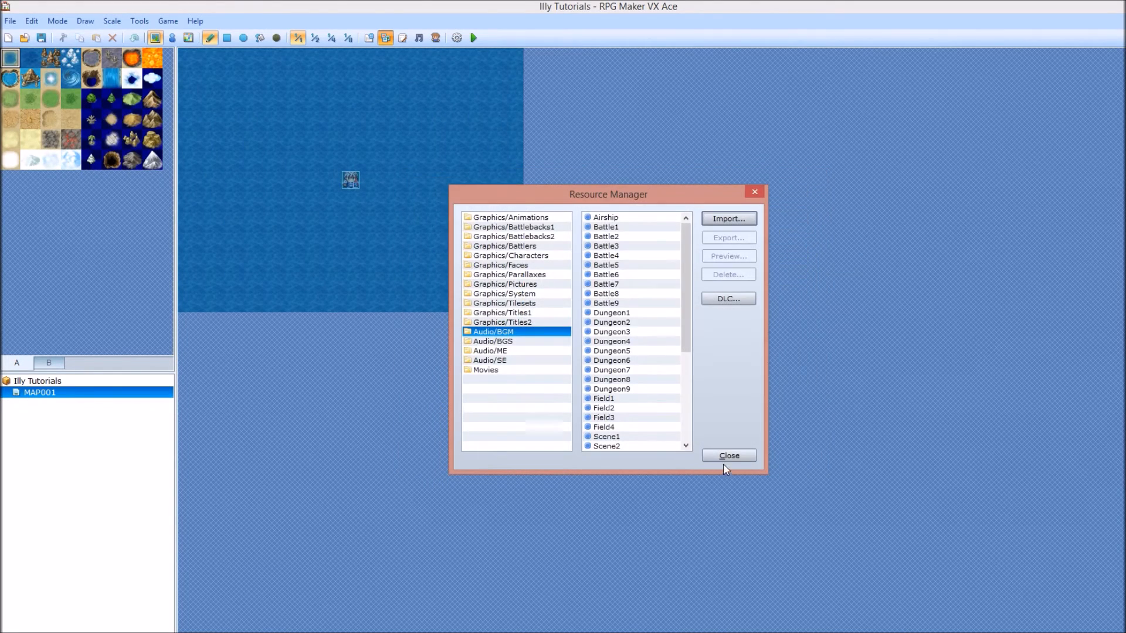
left_click(727, 456)
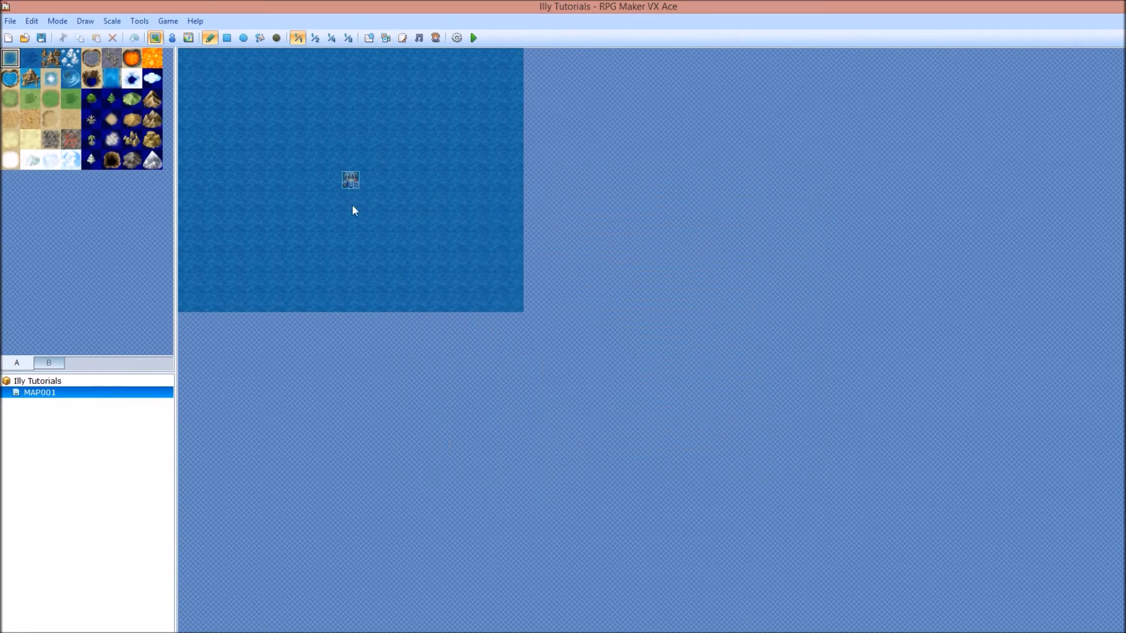
Open the Database and look through its Actors, Classes, Items, Weapons and Armors categories
left_click(369, 38)
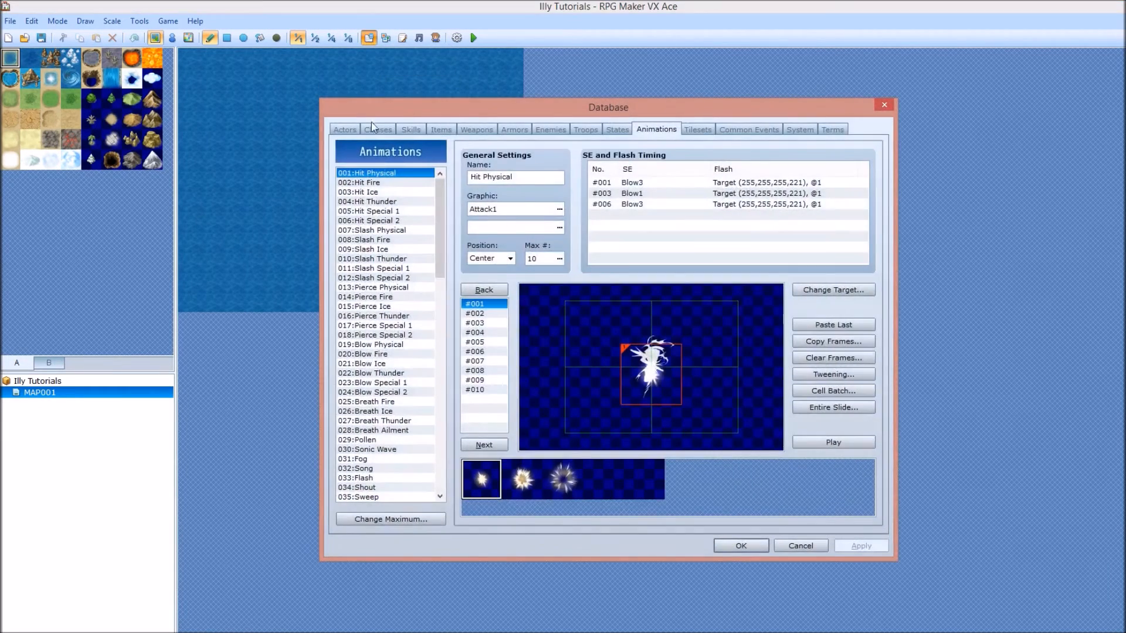
left_click(345, 129)
left_click(377, 129)
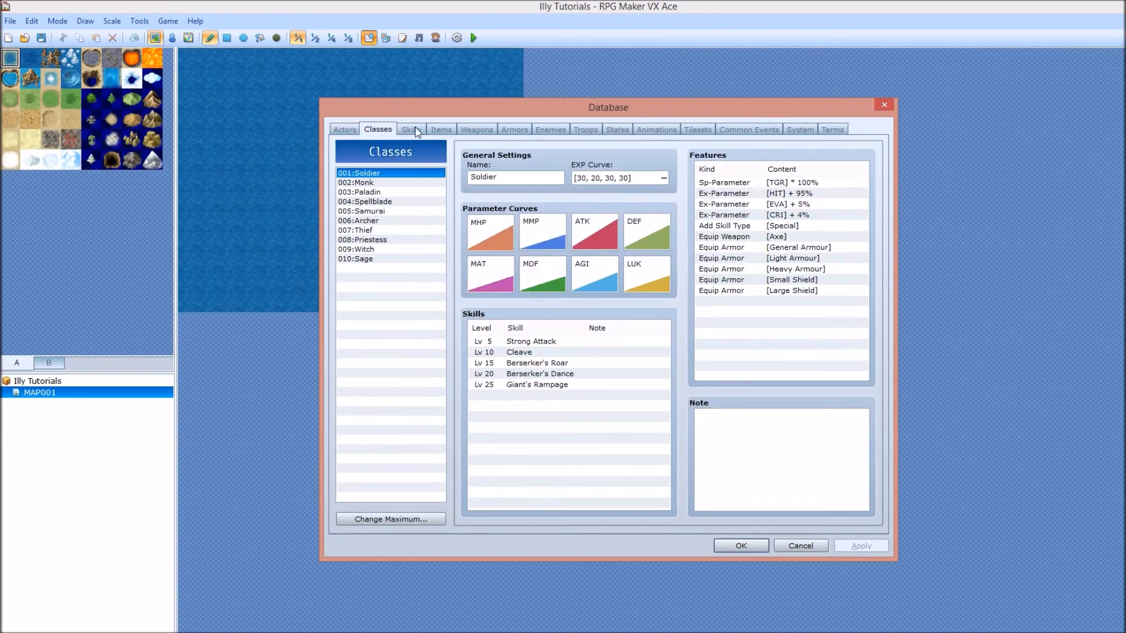
left_click(441, 129)
left_click(483, 130)
left_click(515, 130)
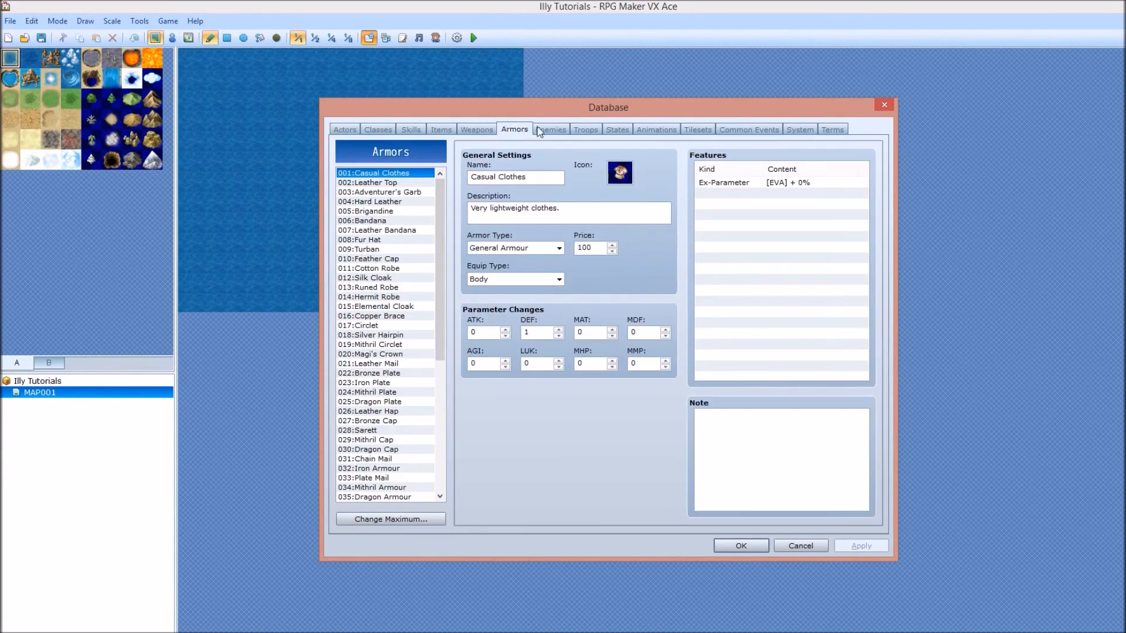
Review the Database categories from Enemies through Terms, return to Actors, and close the Database without changes
left_click(551, 130)
left_click(585, 130)
left_click(626, 130)
left_click(656, 130)
left_click(697, 129)
left_click(749, 129)
left_click(800, 130)
left_click(830, 130)
left_click(345, 129)
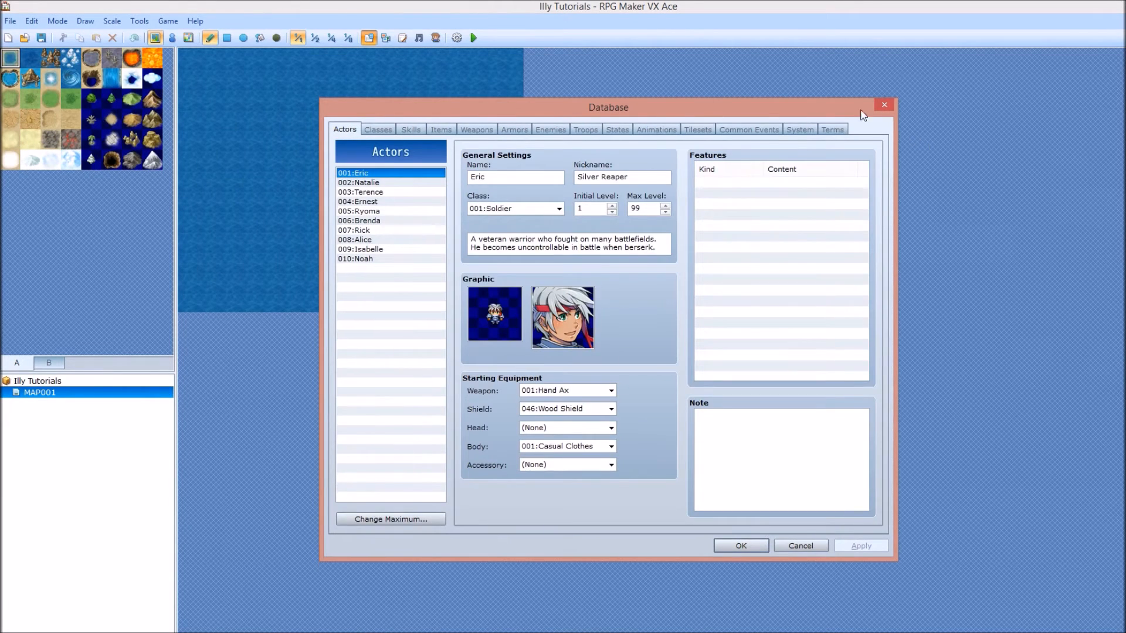
left_click(884, 105)
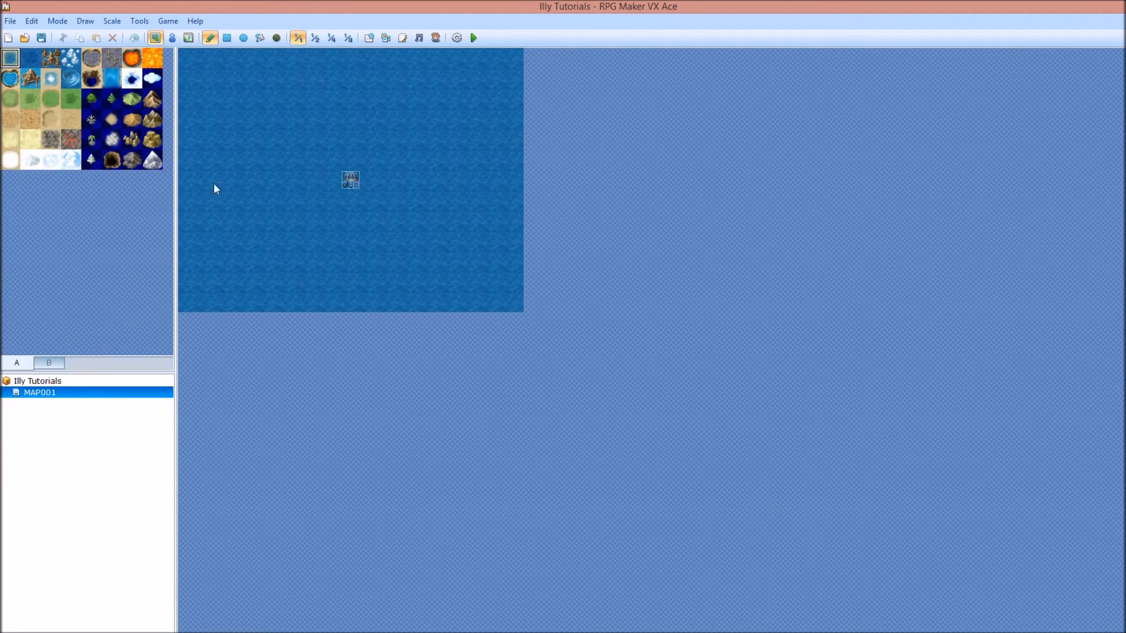
Paint a grassland island around the start position in the middle of MAP001's ocean
left_click(43, 368)
left_click(18, 364)
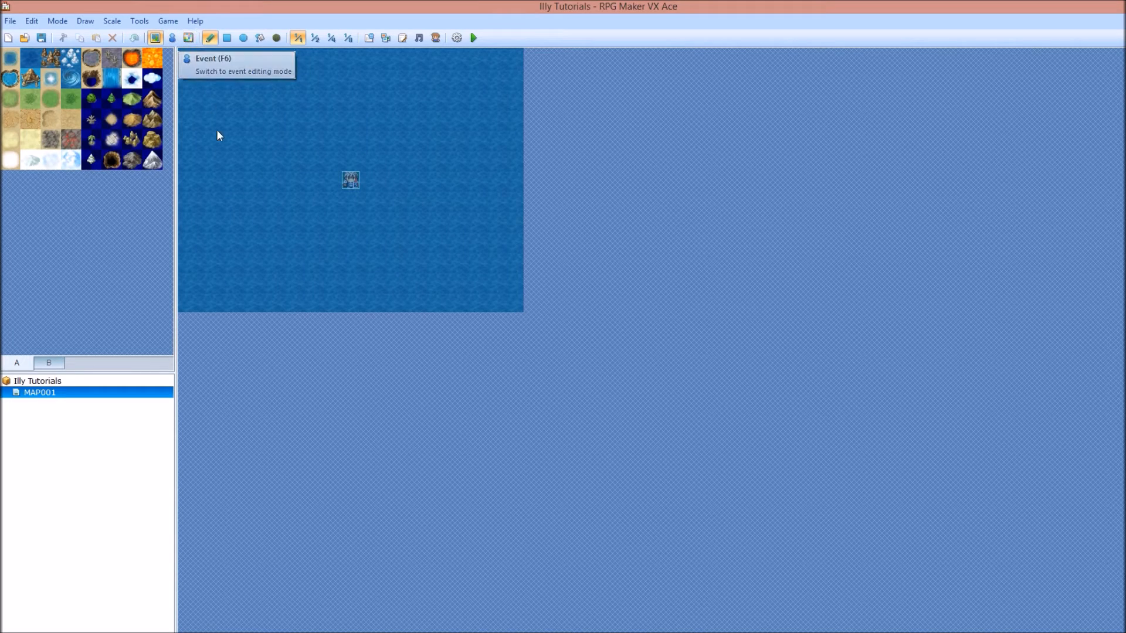
left_click(10, 101)
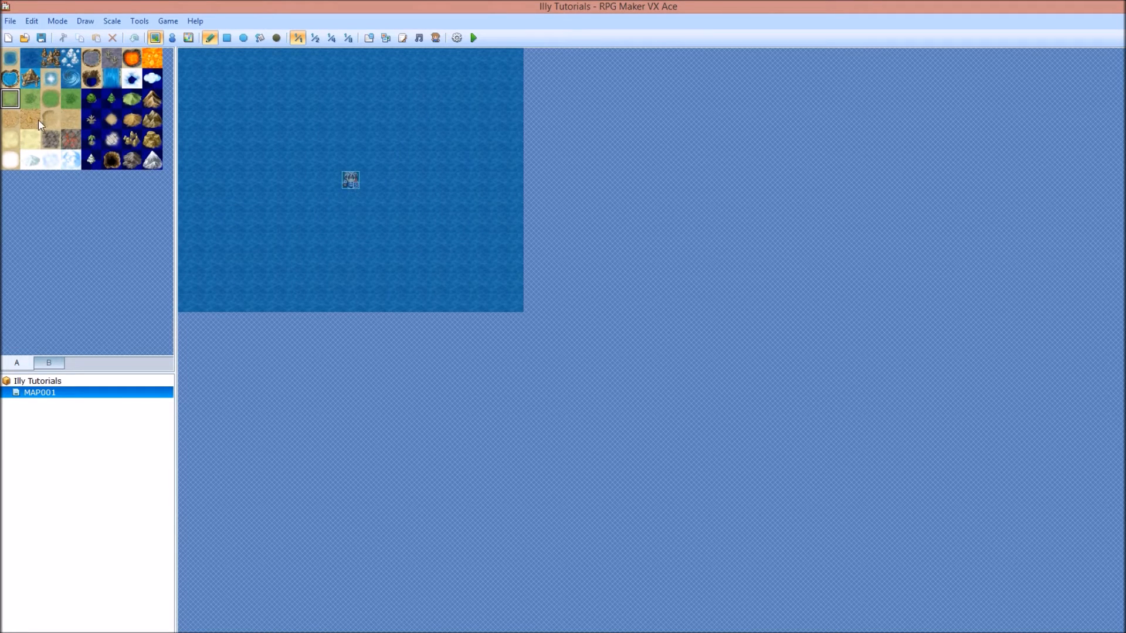
left_click(270, 121)
mouse_move(299, 124)
left_mouse_down()
mouse_move(287, 144)
mouse_move(267, 120)
mouse_move(276, 106)
left_mouse_up()
mouse_move(267, 148)
left_mouse_down()
mouse_move(291, 194)
mouse_move(372, 155)
mouse_move(332, 126)
mouse_move(328, 212)
mouse_move(411, 179)
mouse_move(390, 144)
mouse_move(376, 222)
left_mouse_up()
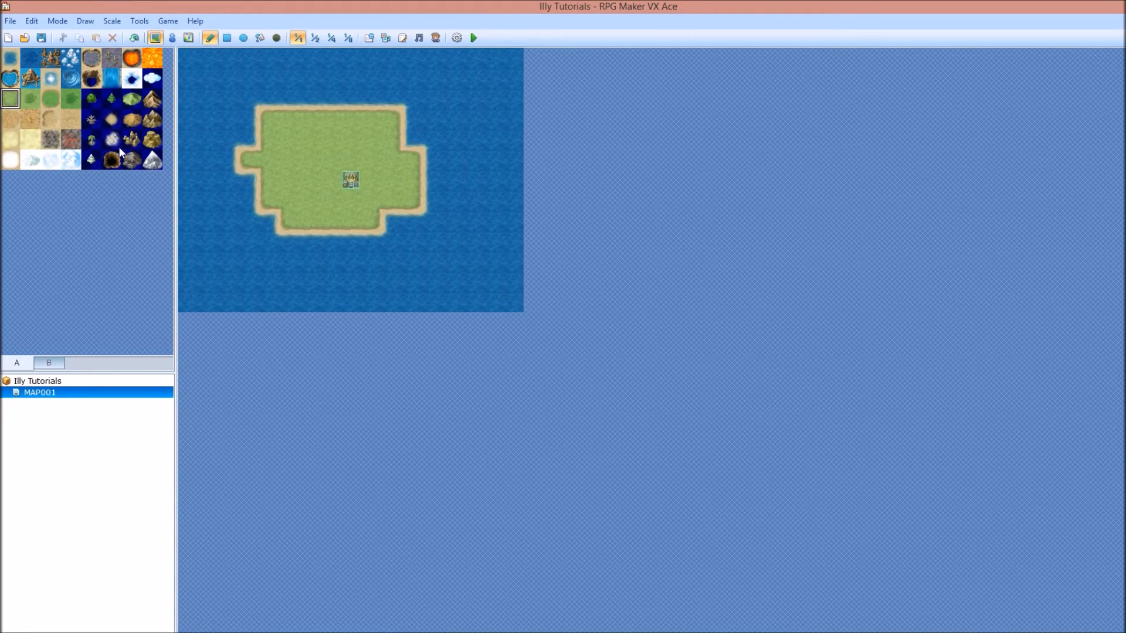
Paint a two-row band of forest above the start position and place a brown mountain near the island's southeast edge
left_click(91, 98)
mouse_move(336, 141)
left_mouse_down()
mouse_move(309, 158)
mouse_move(390, 156)
mouse_move(306, 141)
mouse_move(287, 163)
left_mouse_up()
left_click(153, 99)
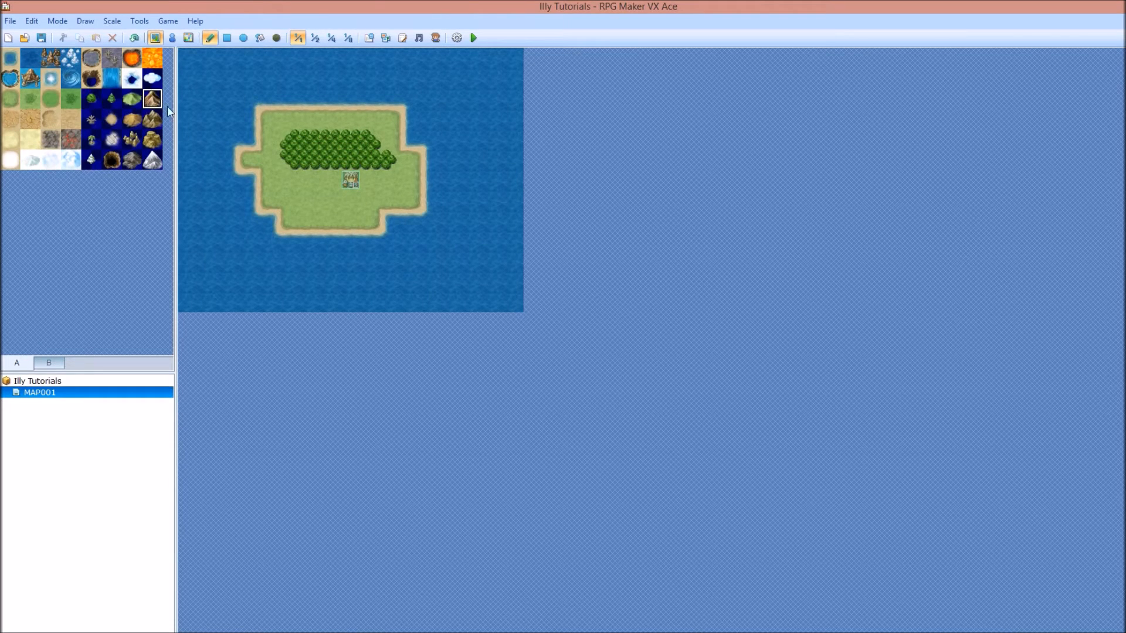
left_click(394, 196)
Paint a 2 × 2 tile dark pit on the island's west side and display the B tileset
left_click(117, 161)
mouse_move(268, 179)
left_mouse_down()
mouse_move(269, 200)
mouse_move(281, 189)
left_mouse_up()
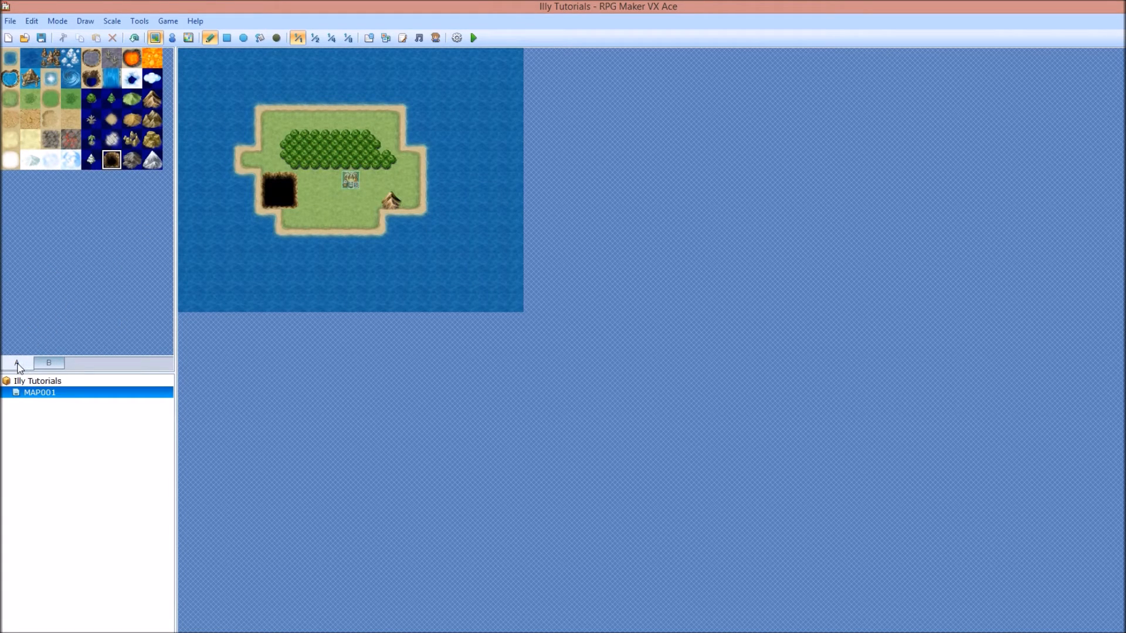
left_click(57, 366)
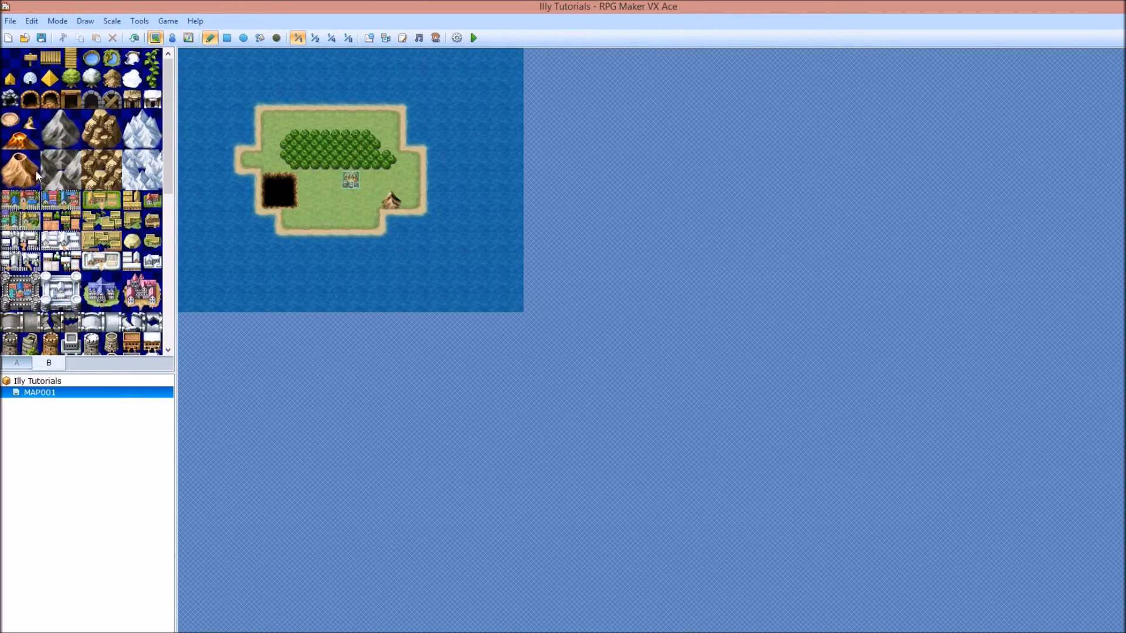
Place two small wooden hut tiles from the B tileset side by side on the forest's lower row
left_click_drag(11, 280, 20, 295)
left_click(12, 288)
left_click(133, 99)
left_click(310, 159)
left_click(331, 161)
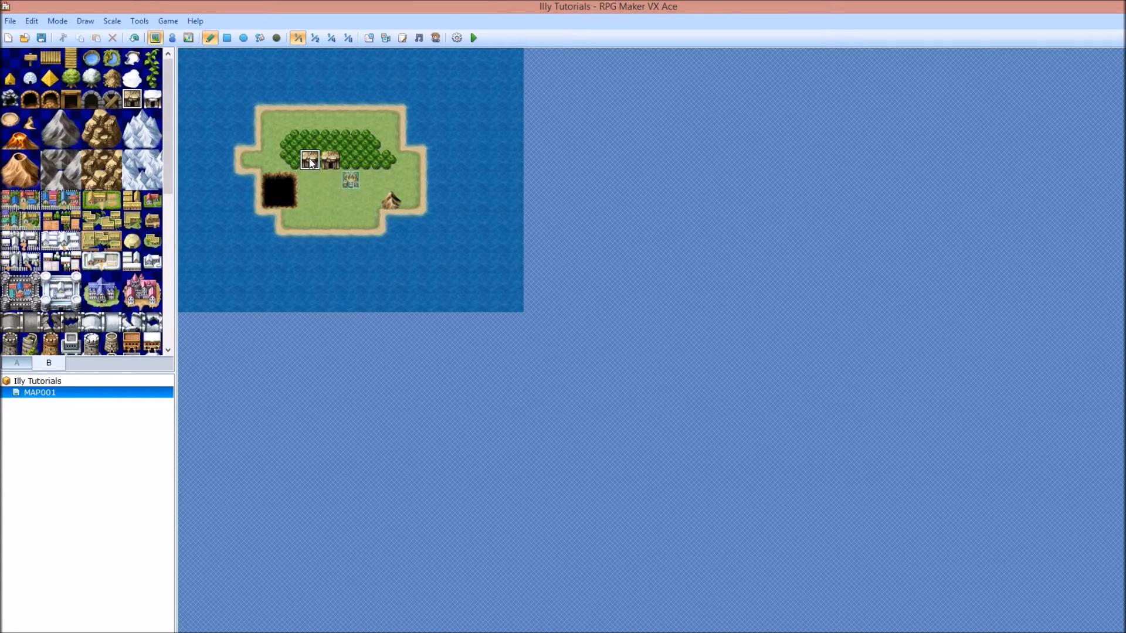
Erase the eastern hut from the forest with the B tileset's empty tile
left_click(18, 364)
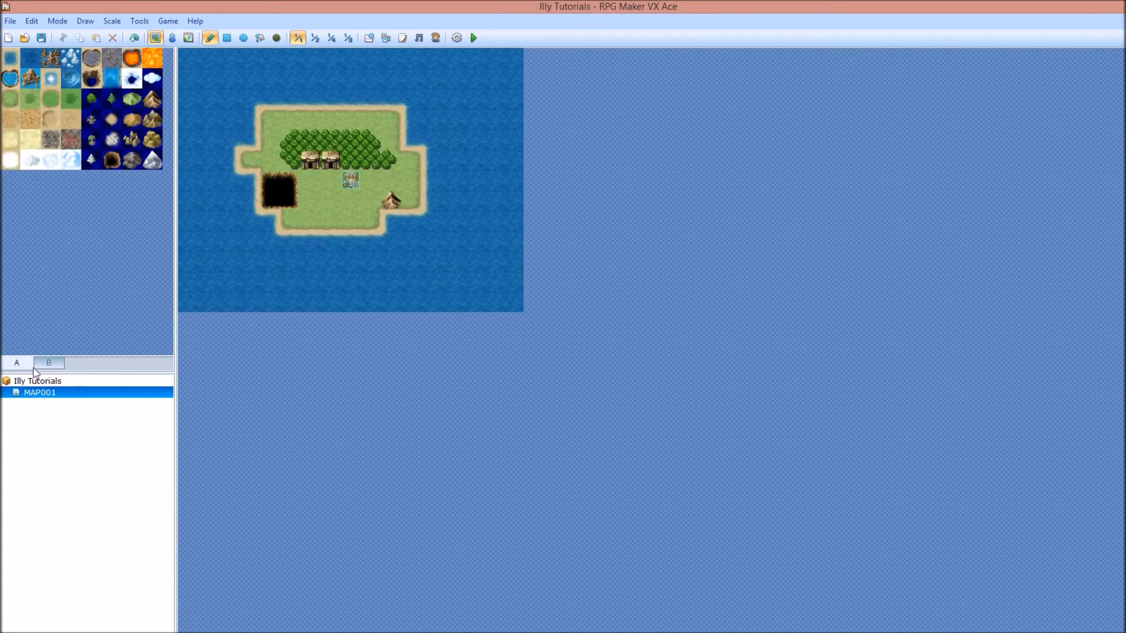
left_click(32, 365)
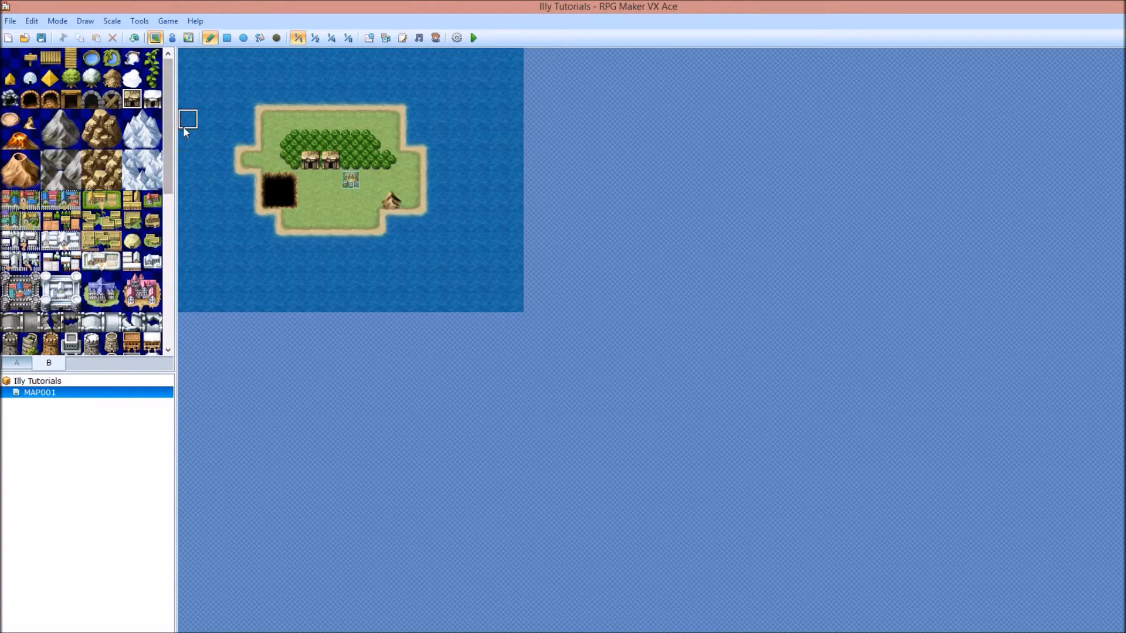
left_click(10, 60)
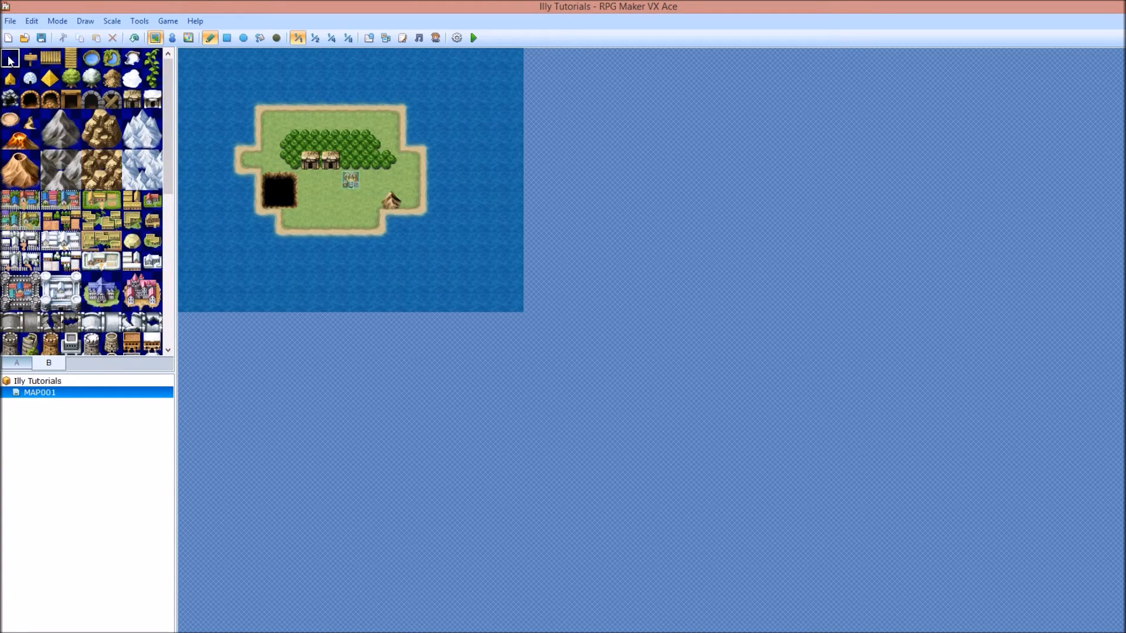
left_click(330, 160)
Paint a patch of sandy ground from the A tileset over the remaining hut and the forest's western part
left_click(17, 363)
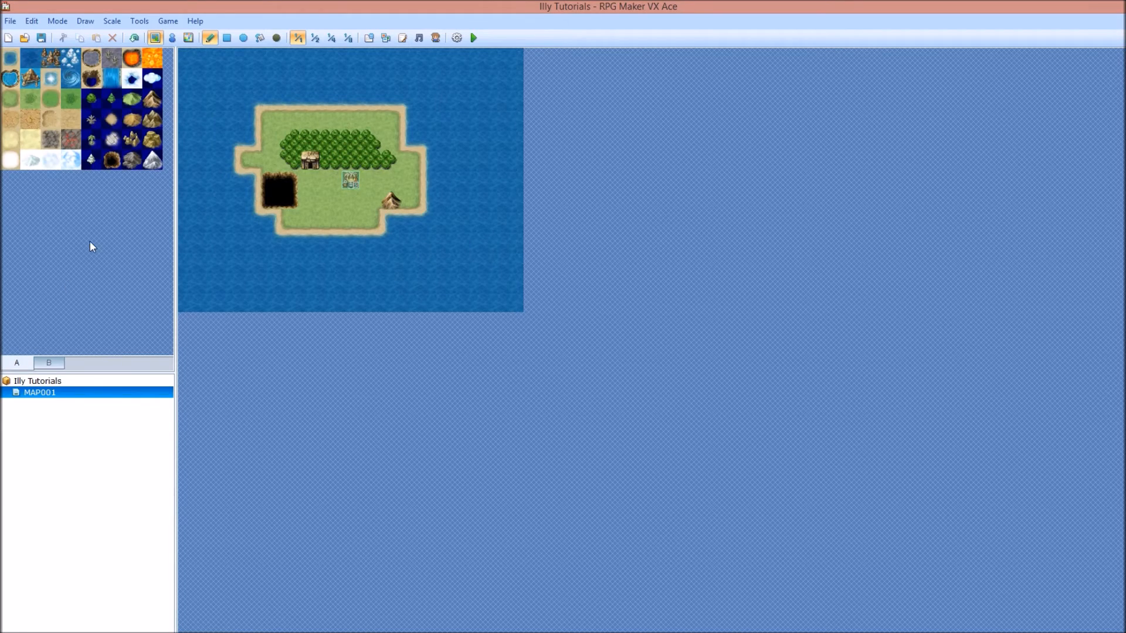
left_click(55, 118)
mouse_move(312, 160)
left_mouse_down()
mouse_move(322, 154)
mouse_move(303, 149)
left_mouse_up()
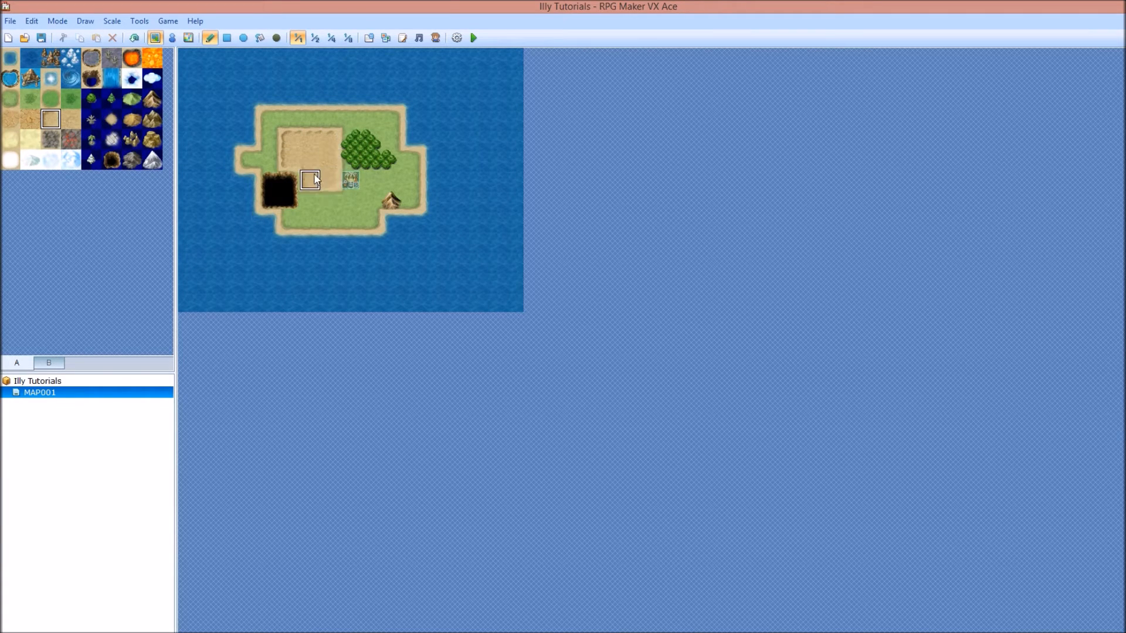
left_click(350, 146)
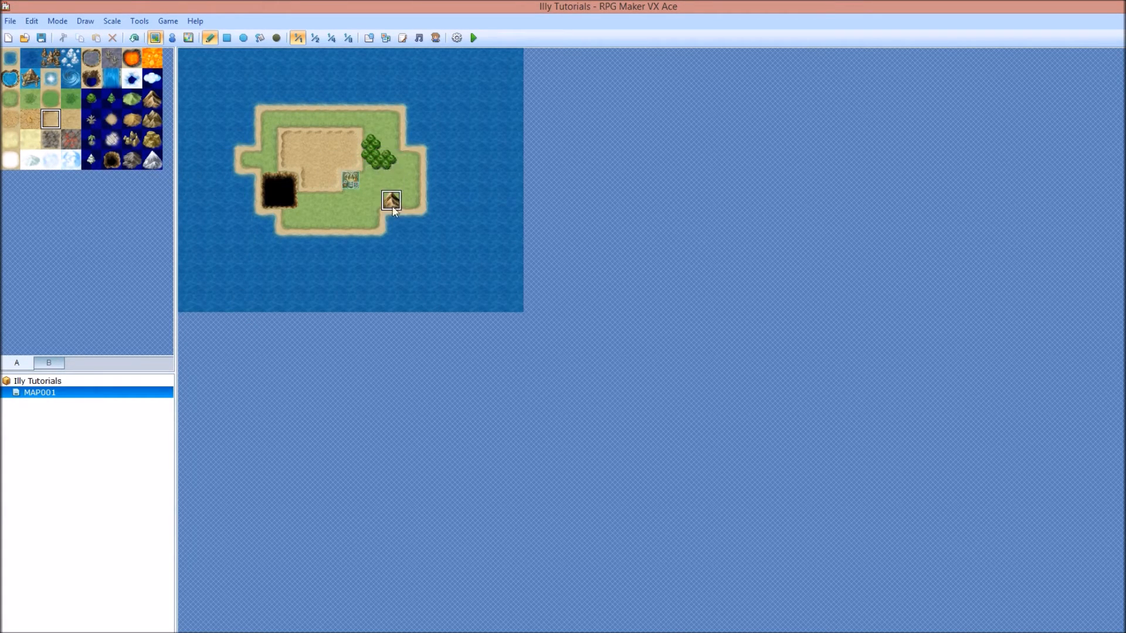
Clear all island terrain from MAP001 so that only ocean surrounds the start position
left_click(152, 139)
mouse_move(427, 124)
left_mouse_down()
mouse_move(405, 121)
mouse_move(411, 173)
mouse_move(404, 135)
mouse_move(437, 164)
left_mouse_up()
right_click(319, 147)
mouse_move(360, 144)
left_mouse_down()
mouse_move(389, 169)
mouse_move(371, 157)
mouse_move(375, 180)
mouse_move(412, 119)
mouse_move(421, 168)
mouse_move(352, 179)
mouse_move(329, 115)
mouse_move(264, 159)
mouse_move(264, 196)
mouse_move(312, 203)
mouse_move(332, 243)
mouse_move(309, 223)
mouse_move(401, 213)
left_mouse_up()
right_click(461, 174)
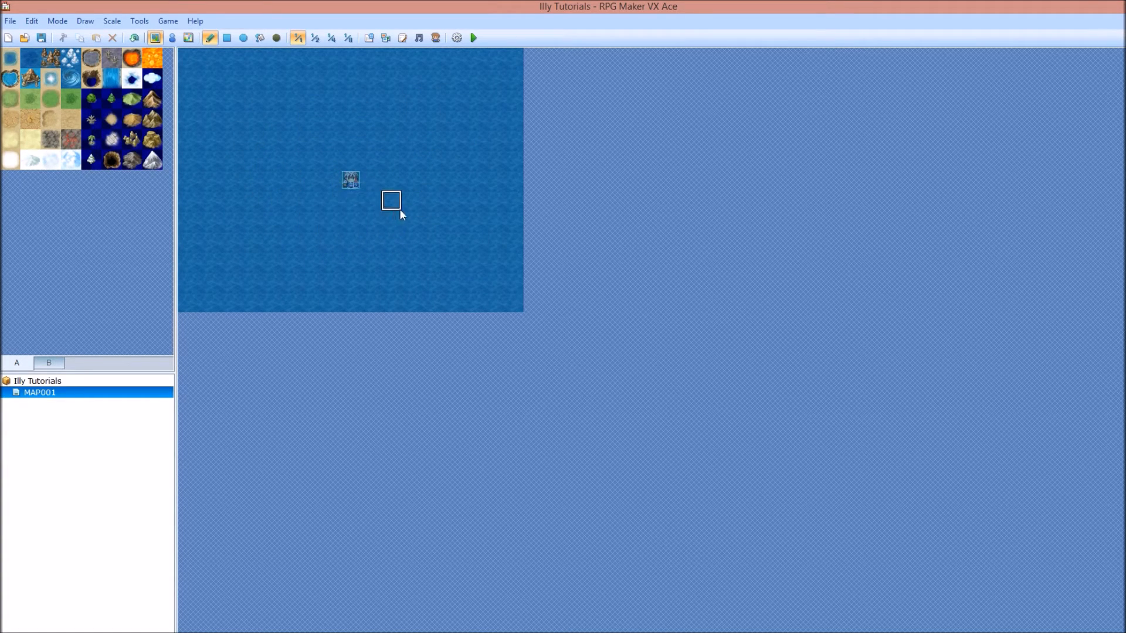
Start a new map under the Illy Tutorials project
left_click(46, 362)
left_click(24, 366)
right_click(26, 384)
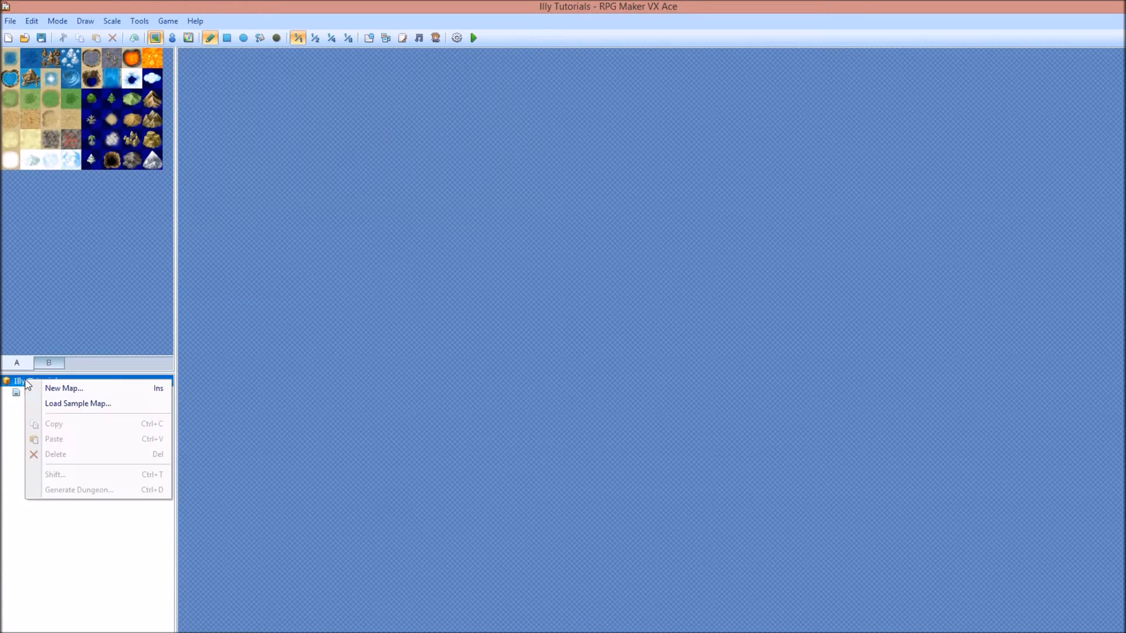
left_click(78, 389)
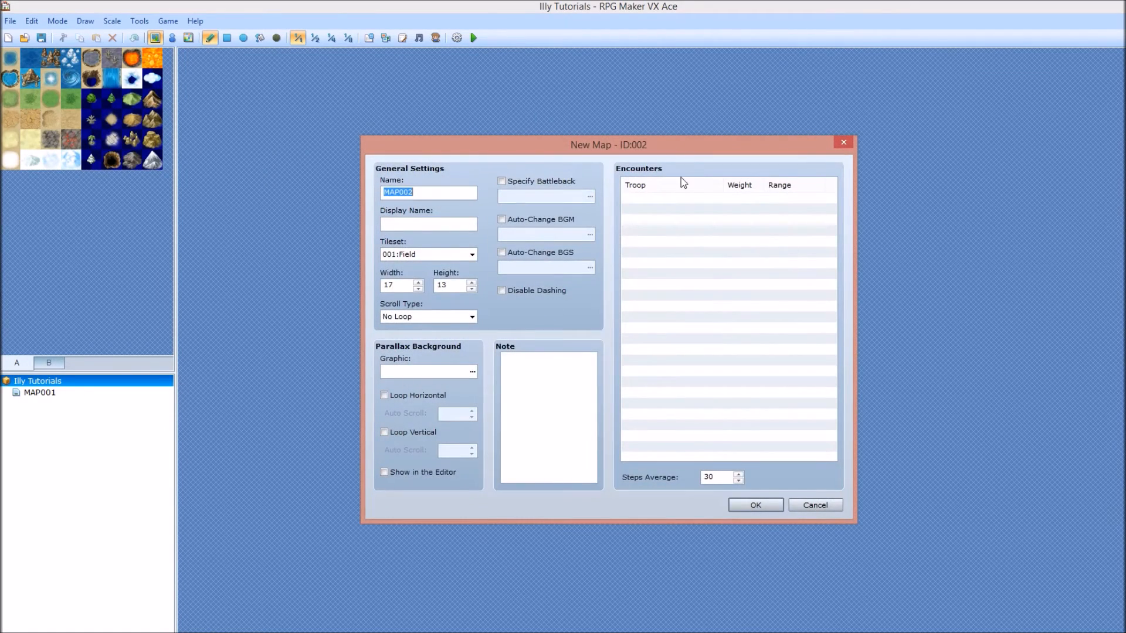
left_click_drag(674, 147, 634, 142)
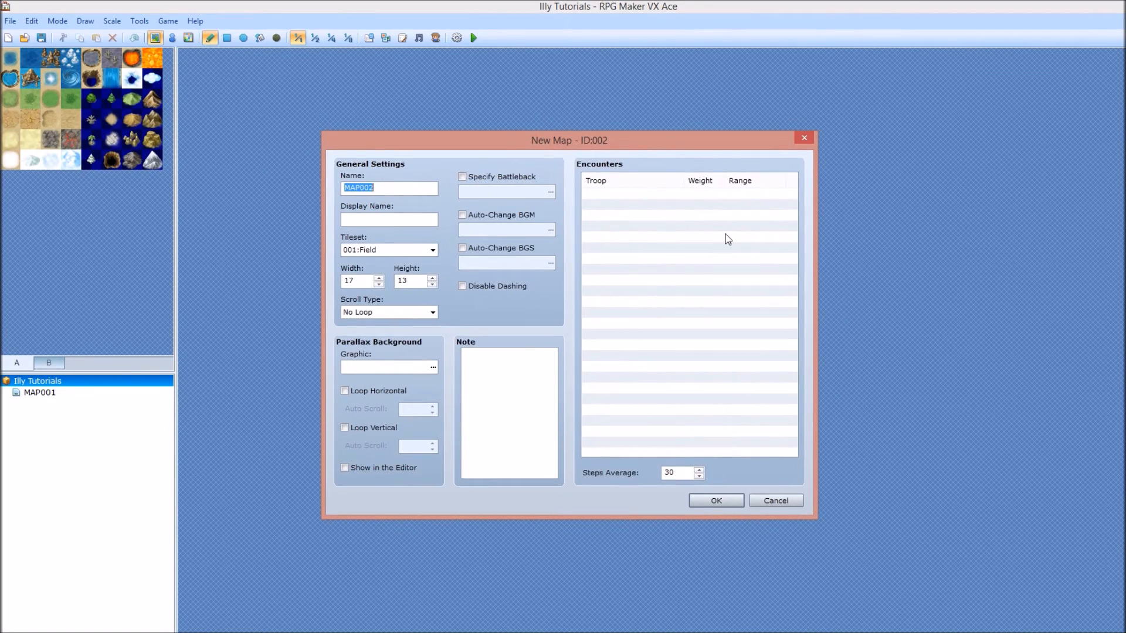
Add a 001:Slime*2 encounter to the new map with weight 20 and the Whole Map range
double_click(613, 194)
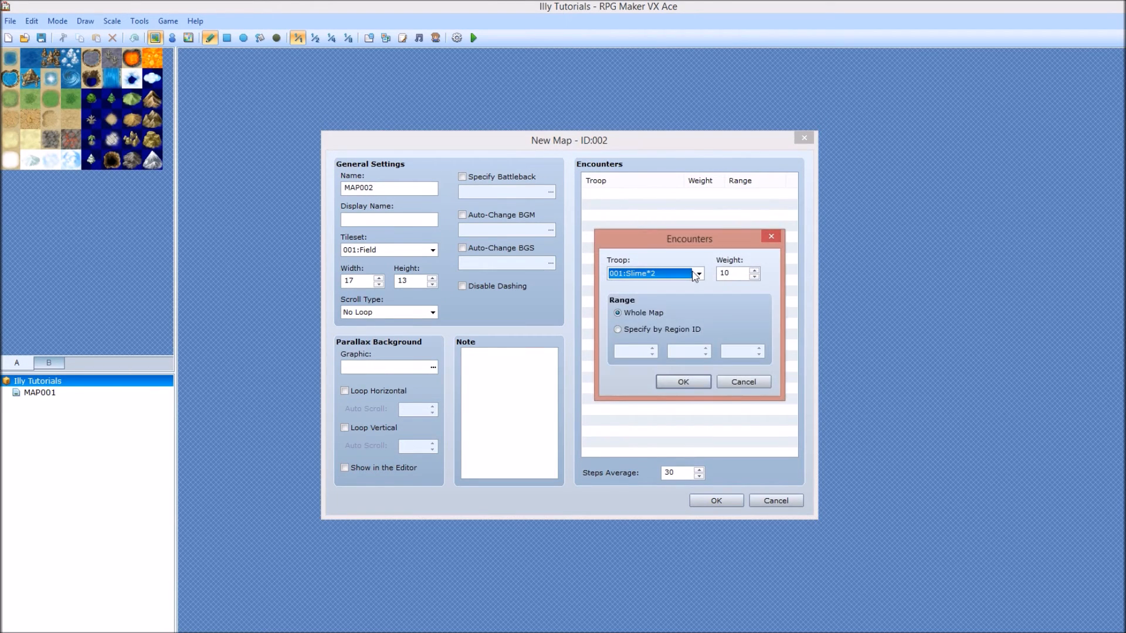
left_click(695, 272)
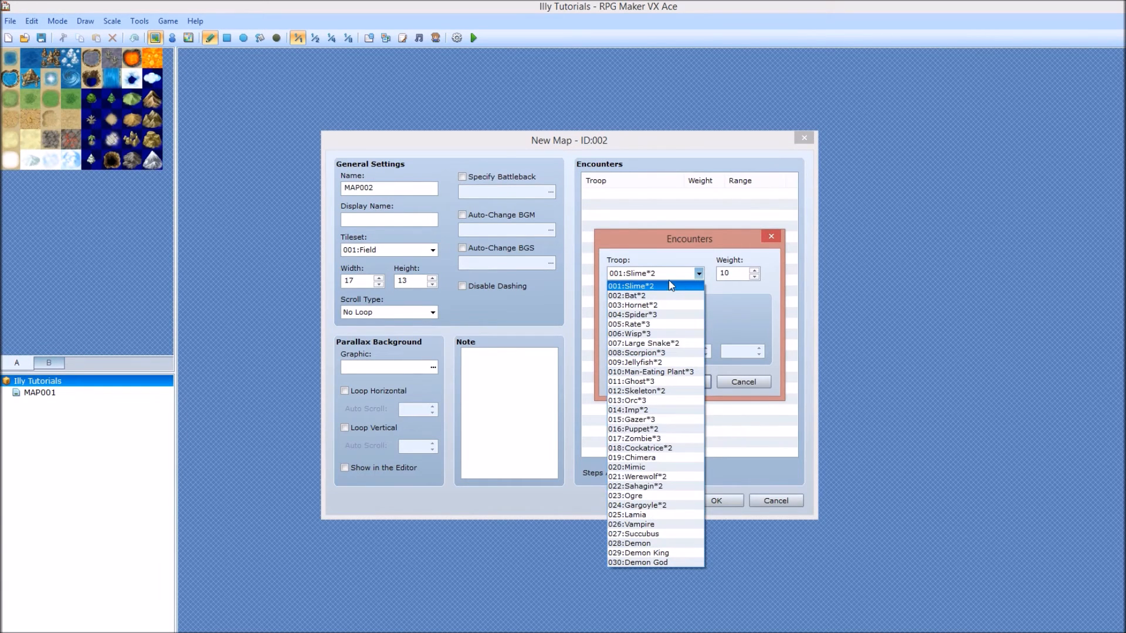
left_click(671, 285)
double_click(736, 273)
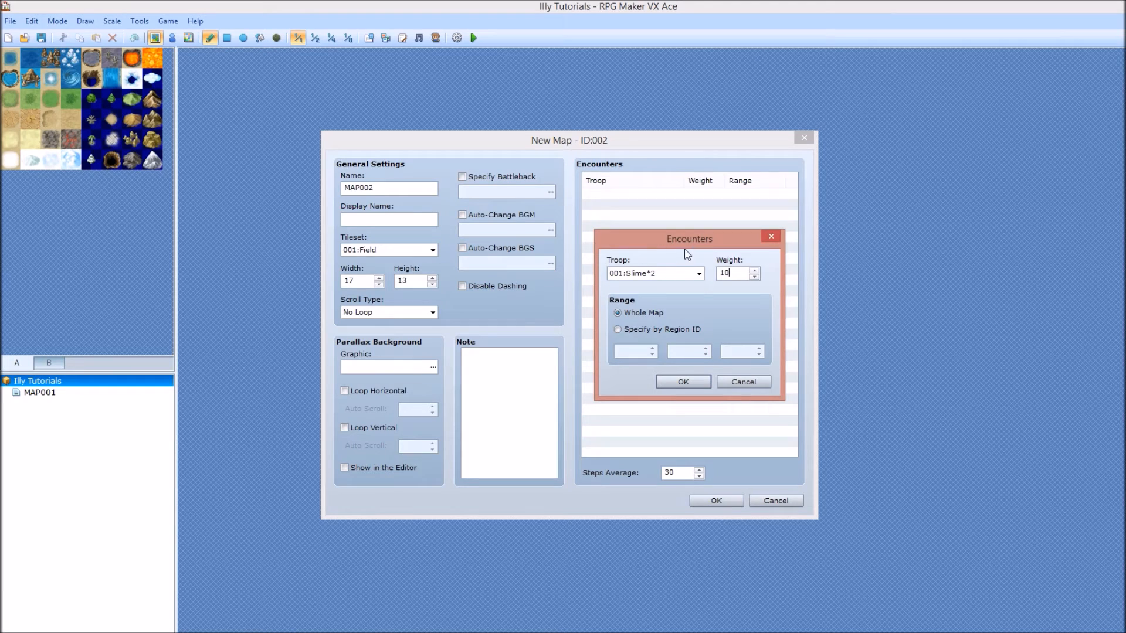
left_click_drag(730, 271, 697, 280)
type("20")
left_click(619, 313)
left_click(641, 329)
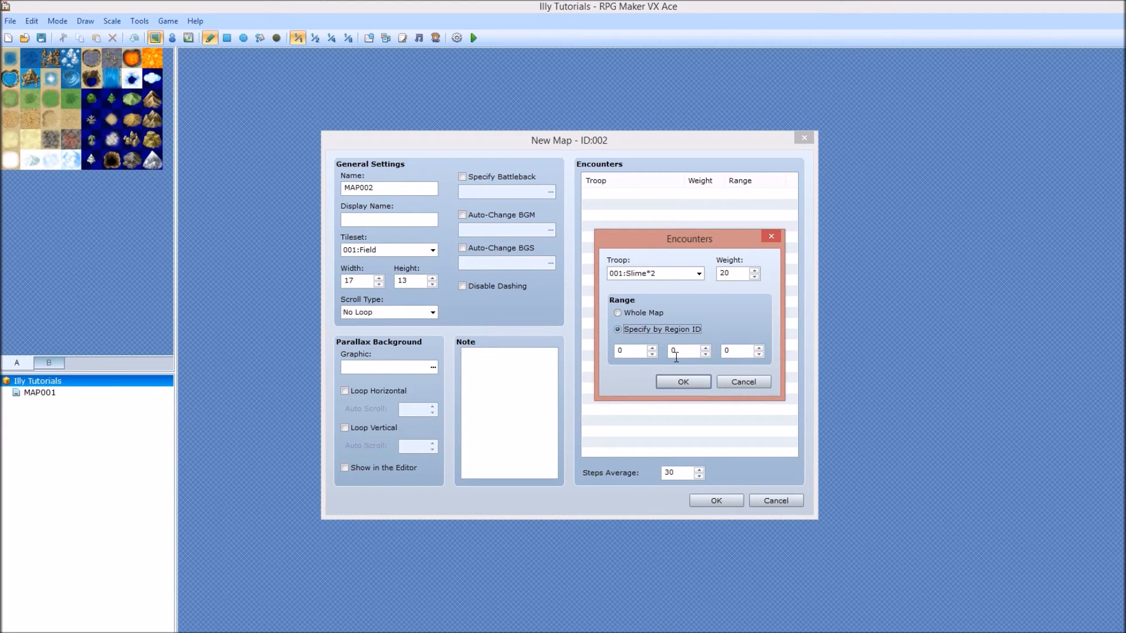
left_click(620, 314)
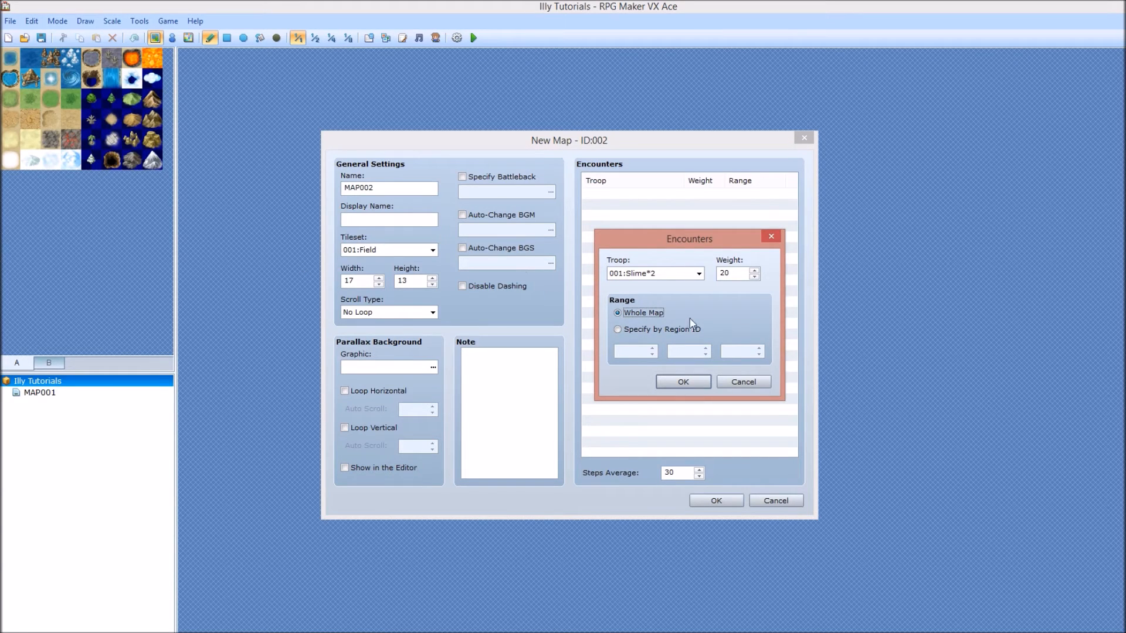
left_click(687, 382)
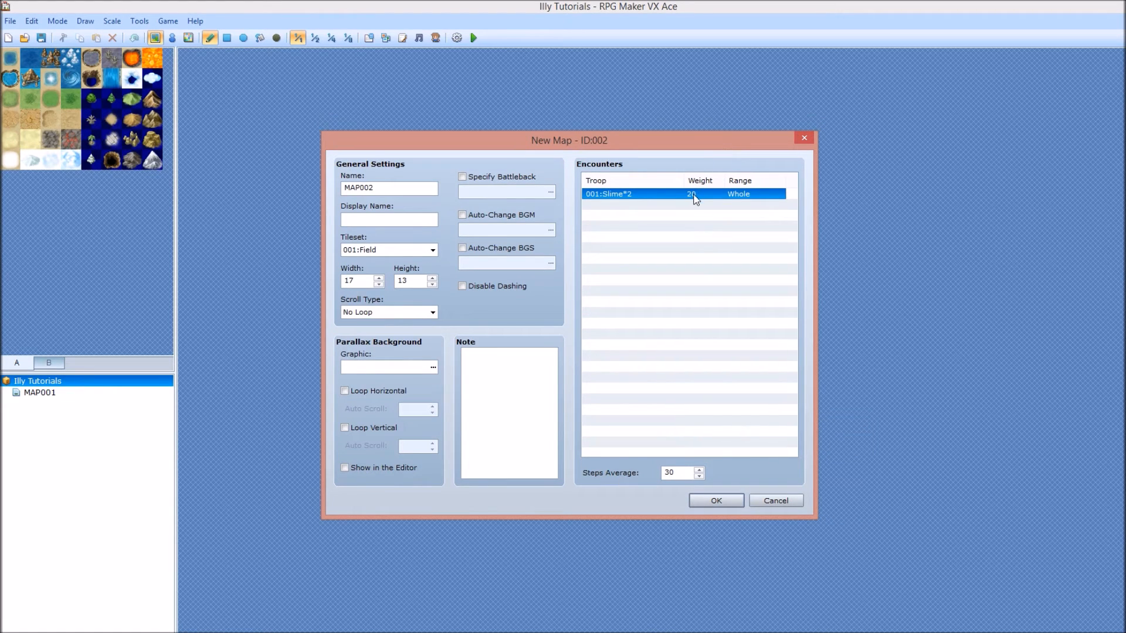
Add a 002:Bat*2 encounter with weight 5 for the whole map and compare it with the slime entry
left_click(620, 207)
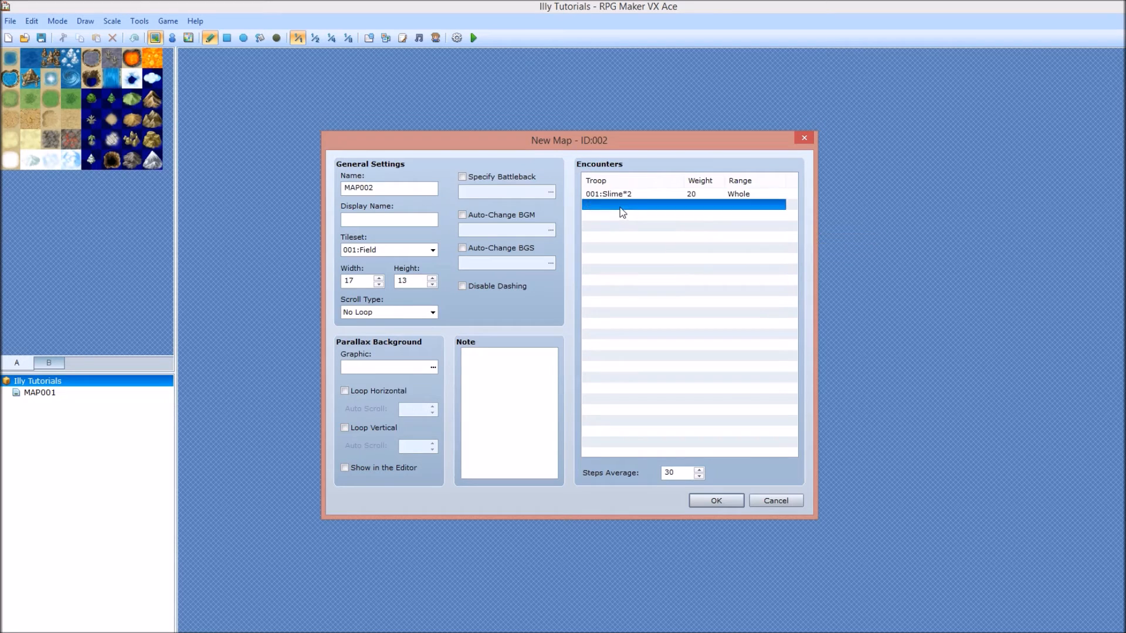
double_click(622, 209)
left_click(656, 274)
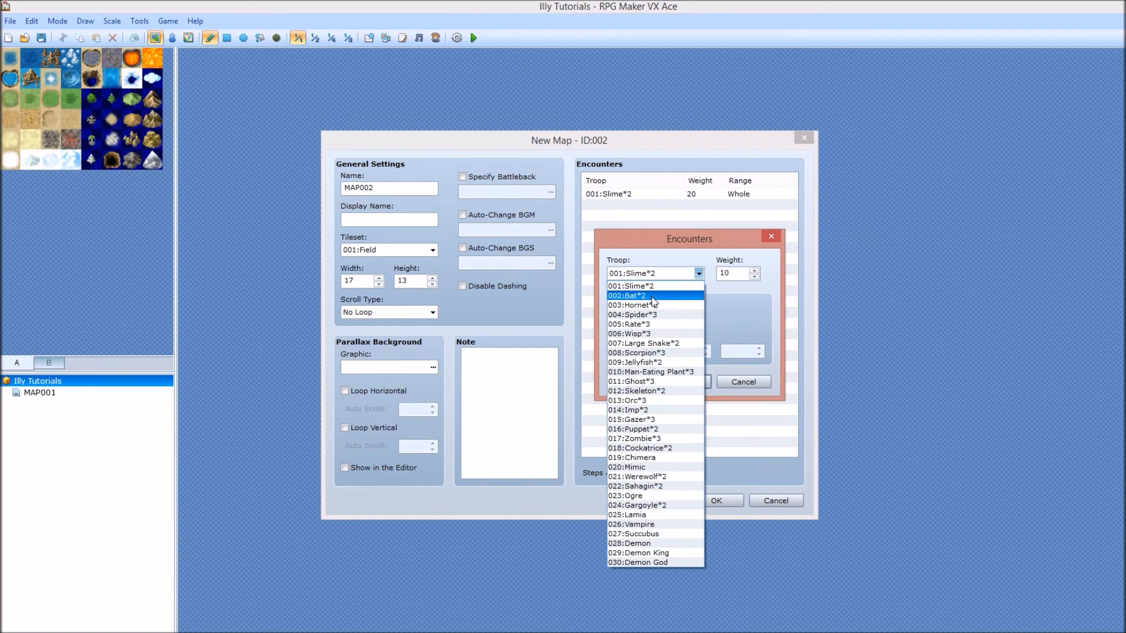
left_click(655, 294)
key("Tab")
type("5")
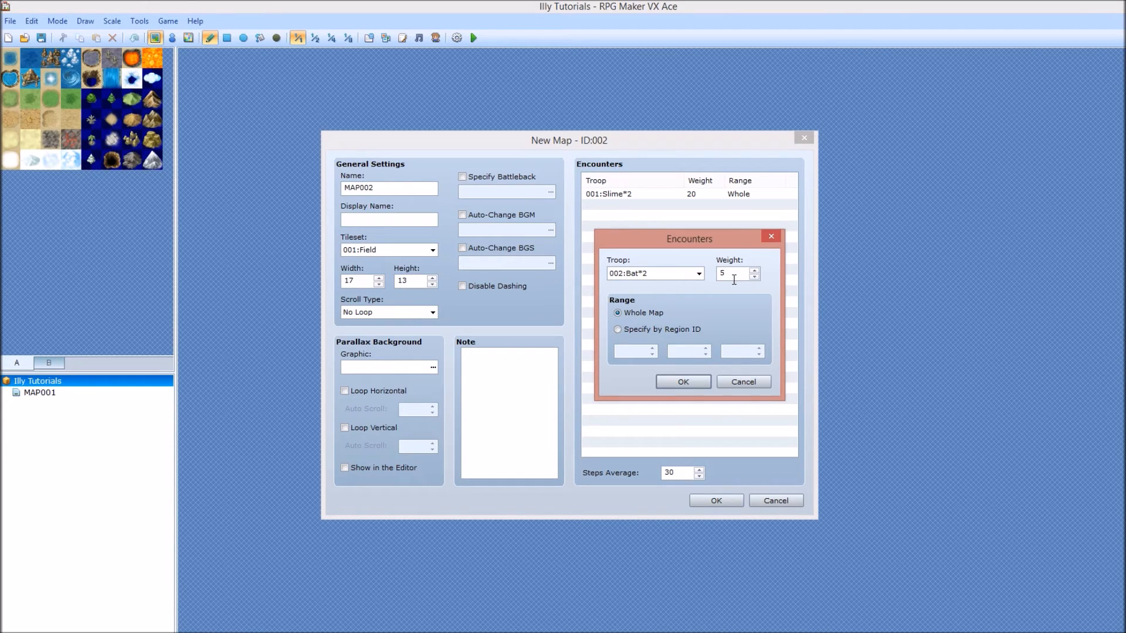
left_click(683, 382)
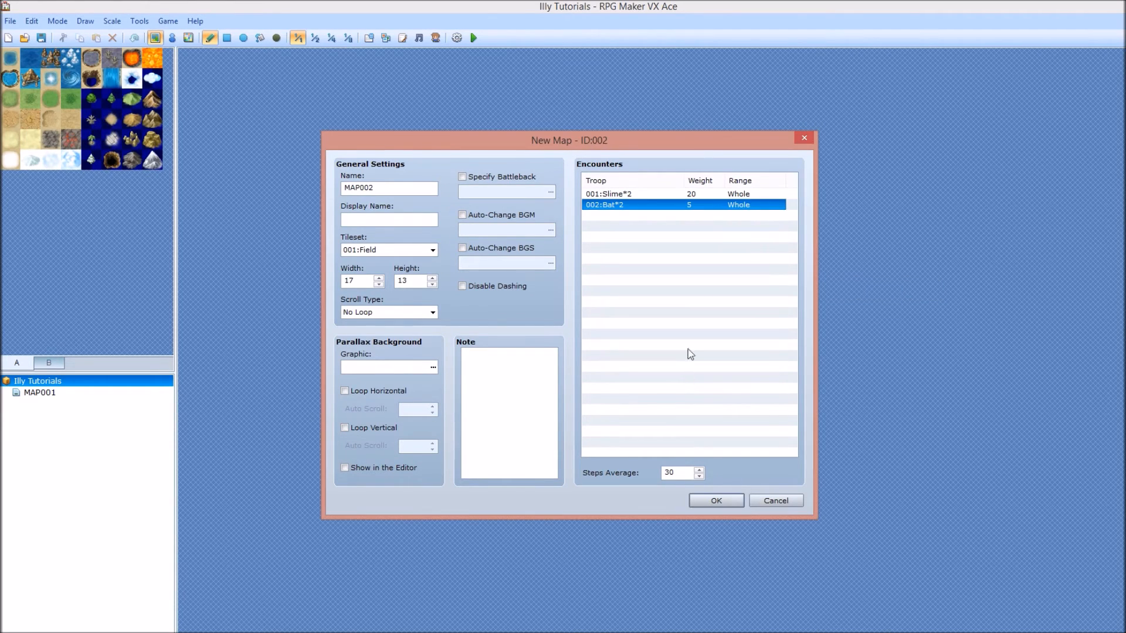
left_click(697, 196)
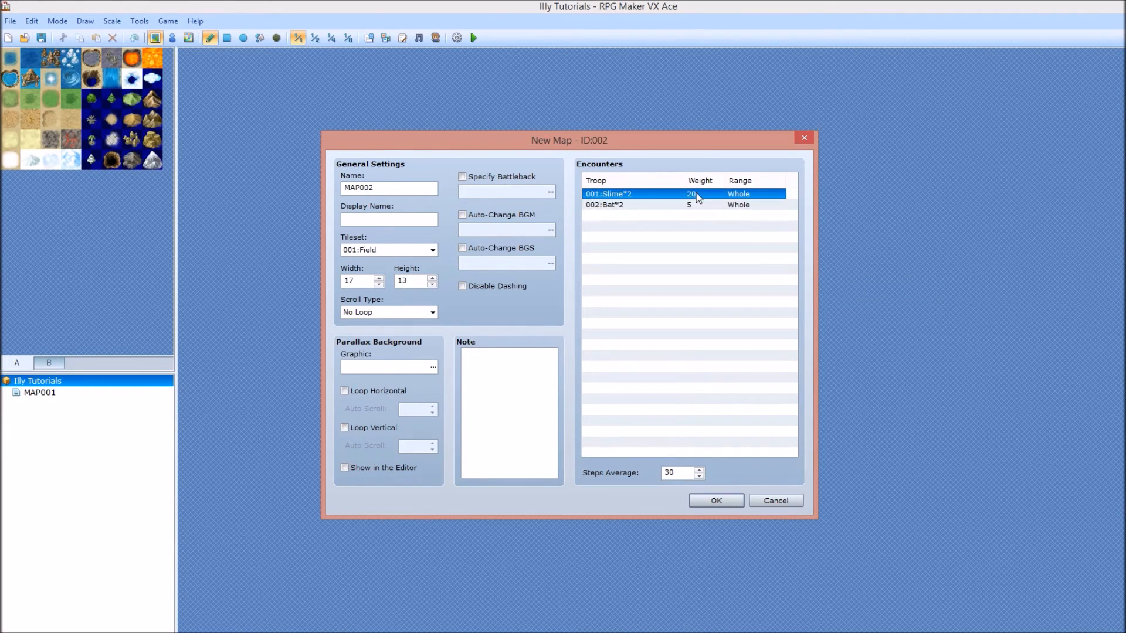
left_click(609, 205)
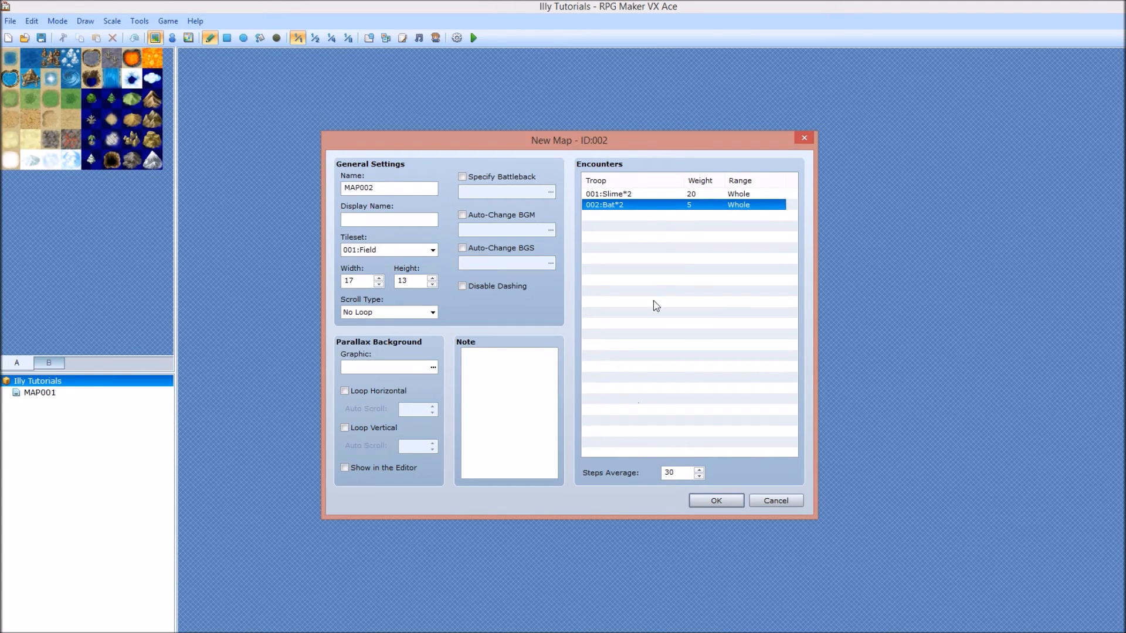
Set both the name and the display name of the new map to Little Town
double_click(381, 188)
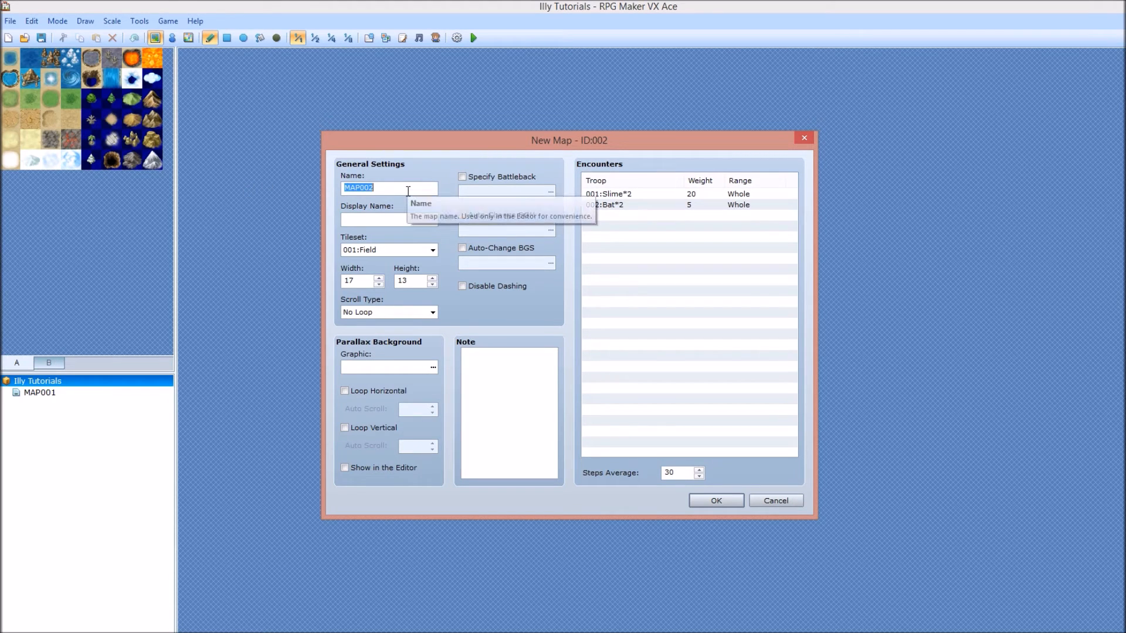
type("Lit")
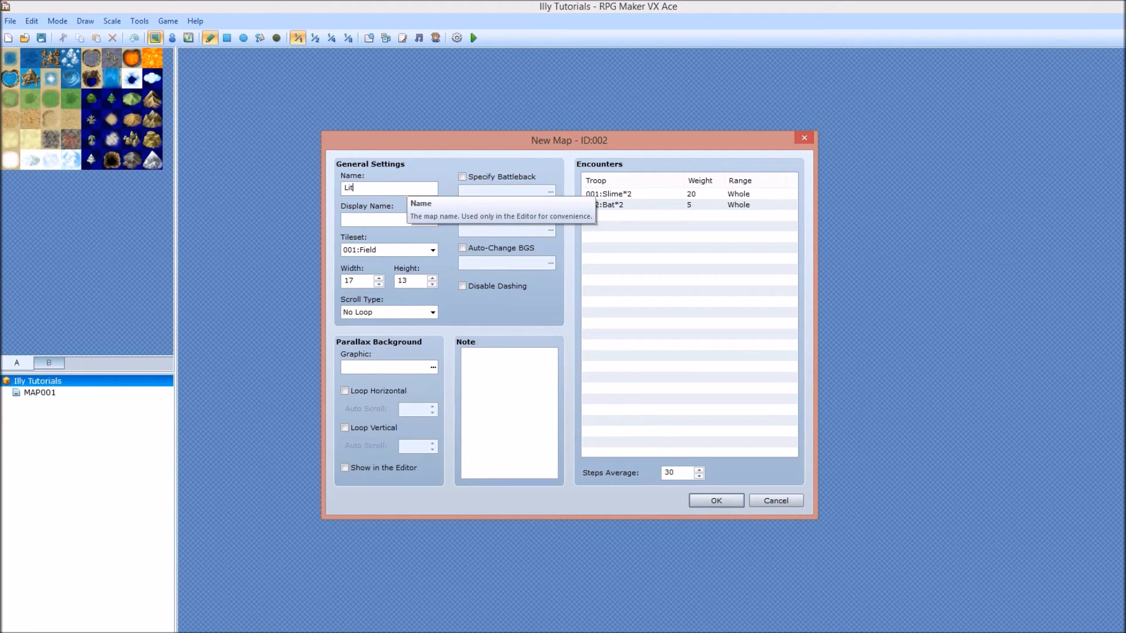
type("tle Town")
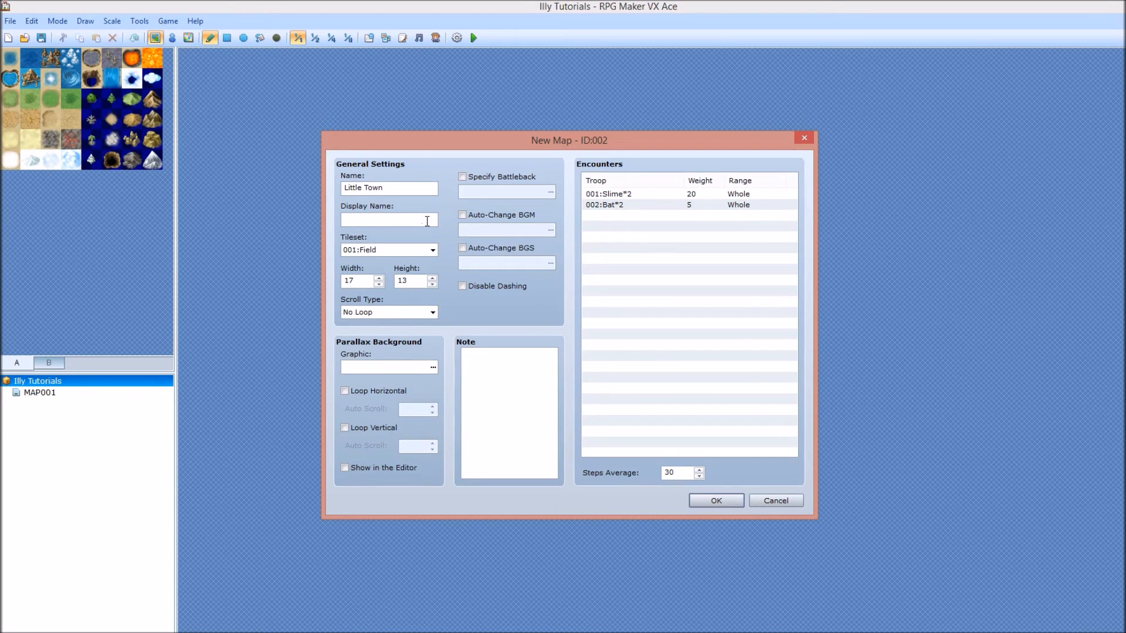
type("Little Town")
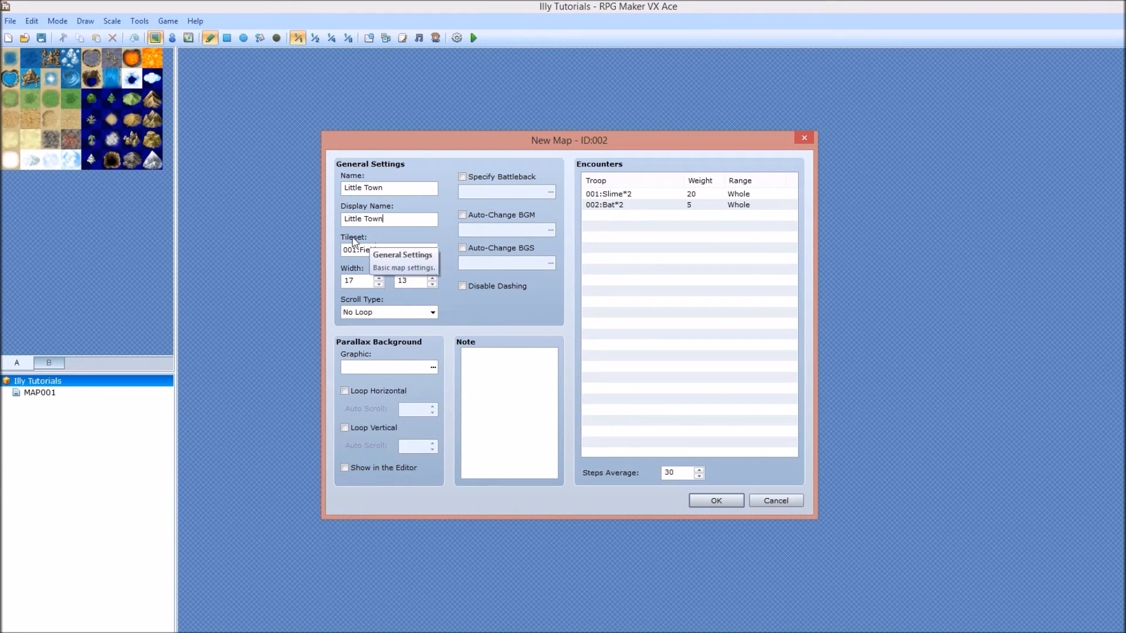
Set the new map's tileset to 002:Exterior
left_click(433, 250)
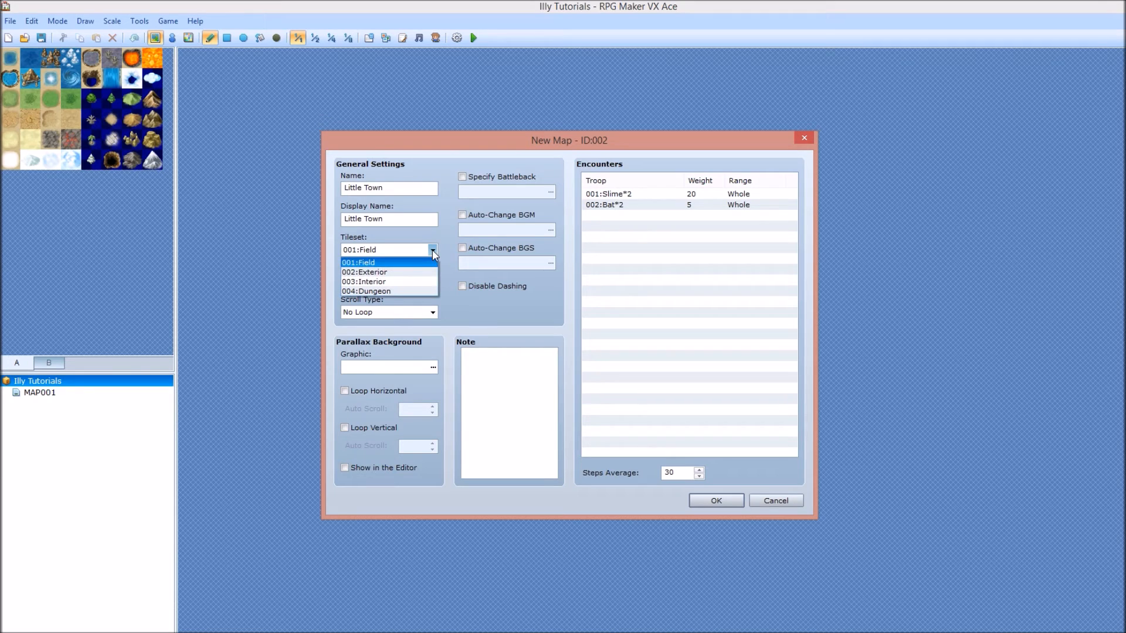
left_click(379, 281)
left_click(423, 252)
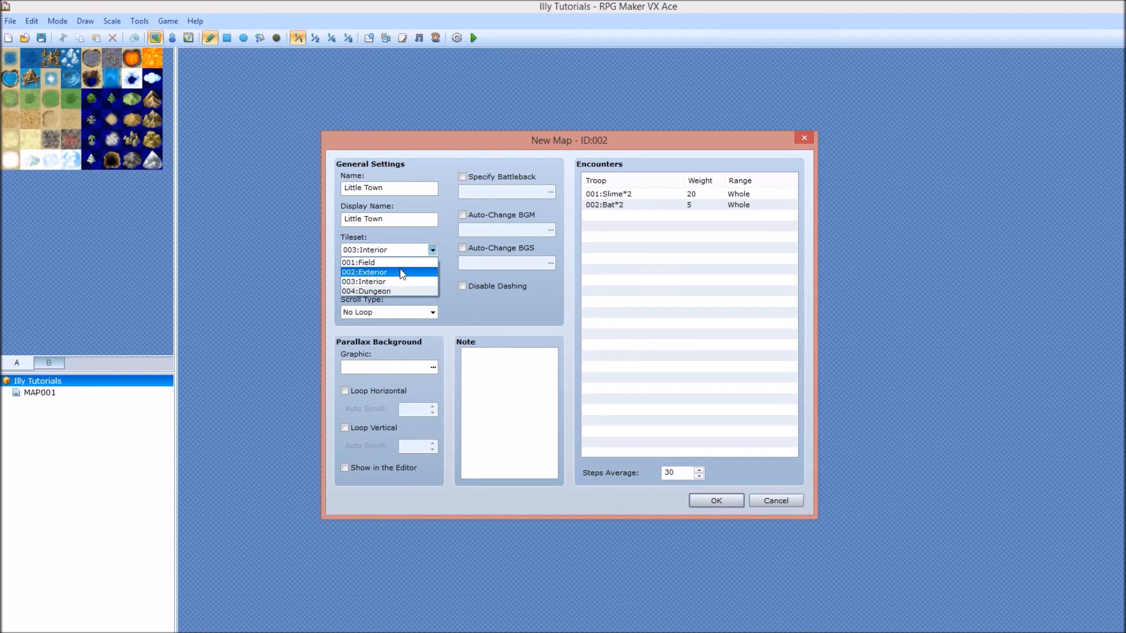
left_click(401, 273)
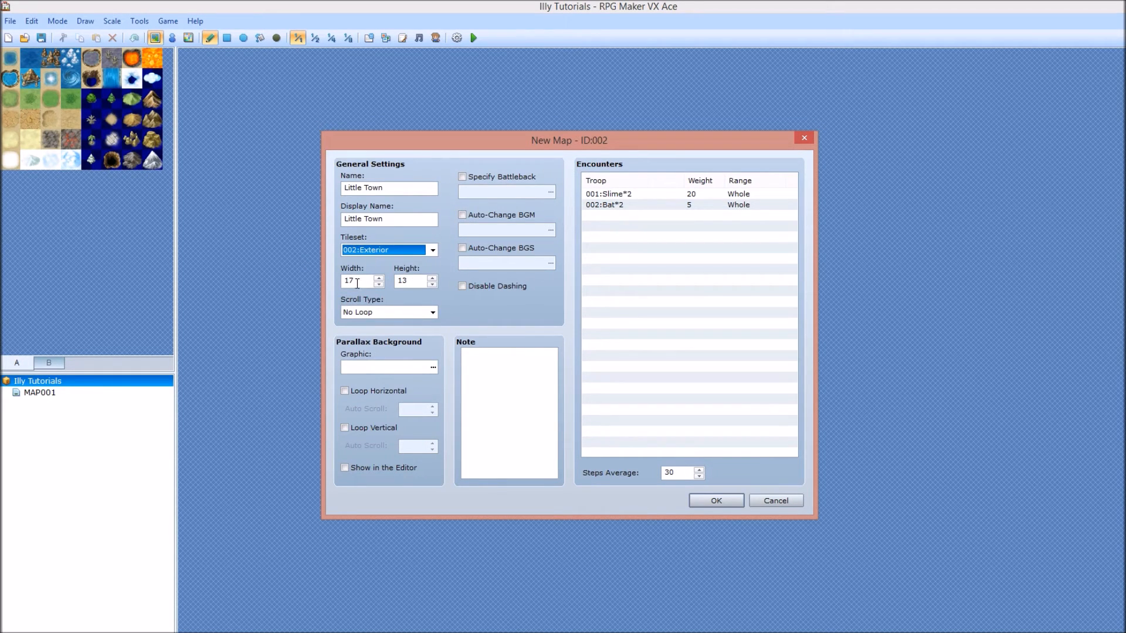
Set the new map's width and height to 20 tiles each
key("Tab")
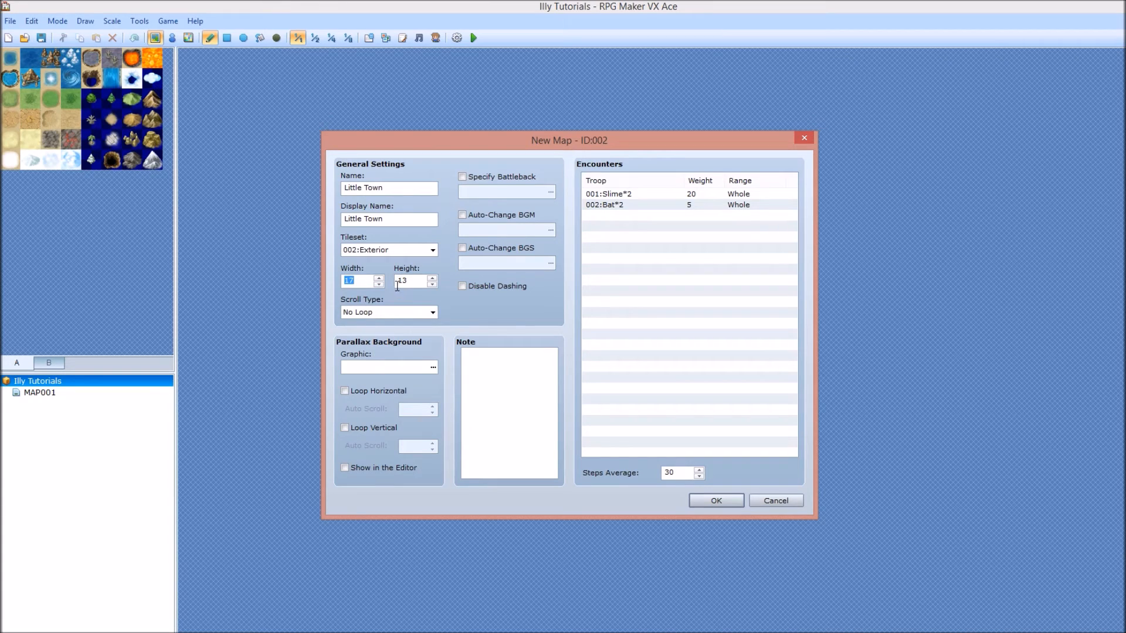
type("3")
type("20")
type("20")
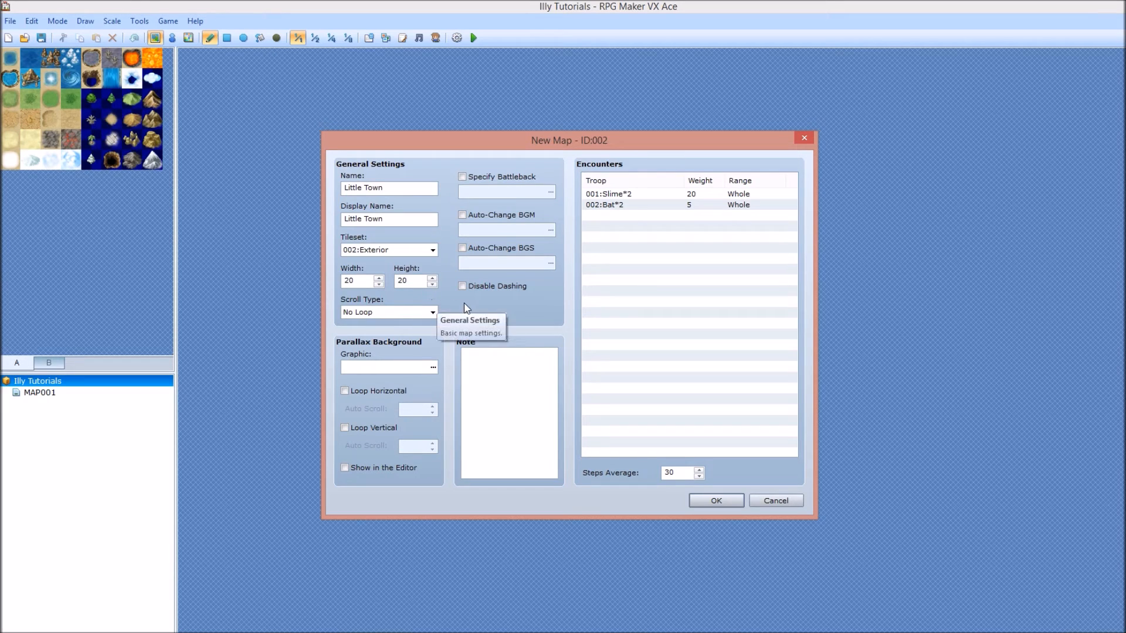
Review the scroll type options for the new map and keep No Loop selected
left_click(433, 312)
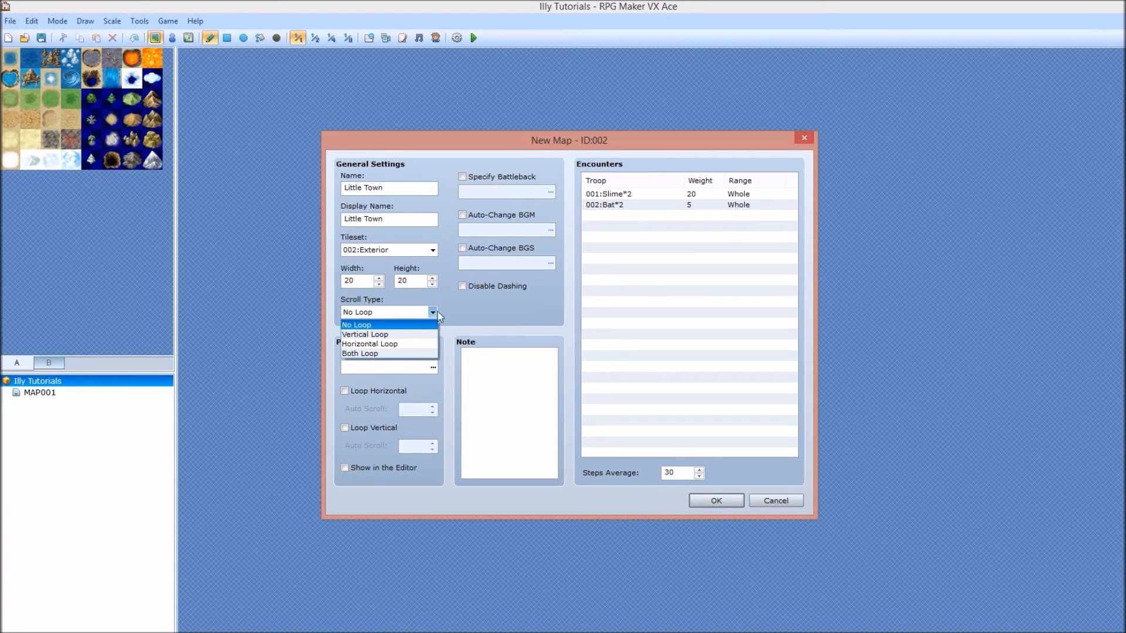
left_click(433, 313)
left_click(432, 313)
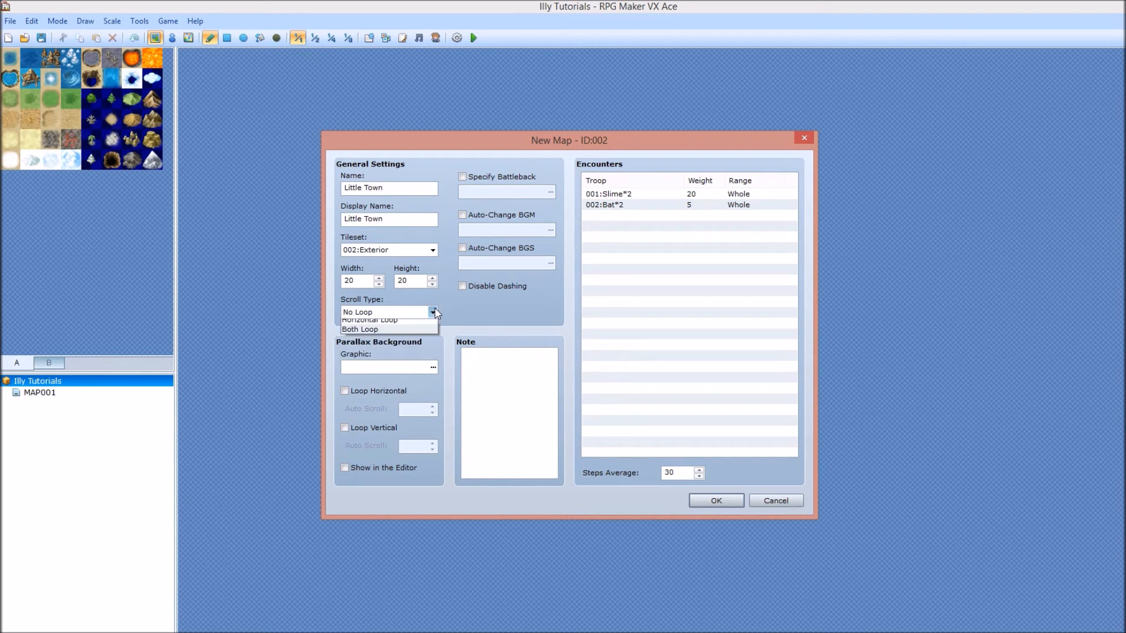
left_click(434, 313)
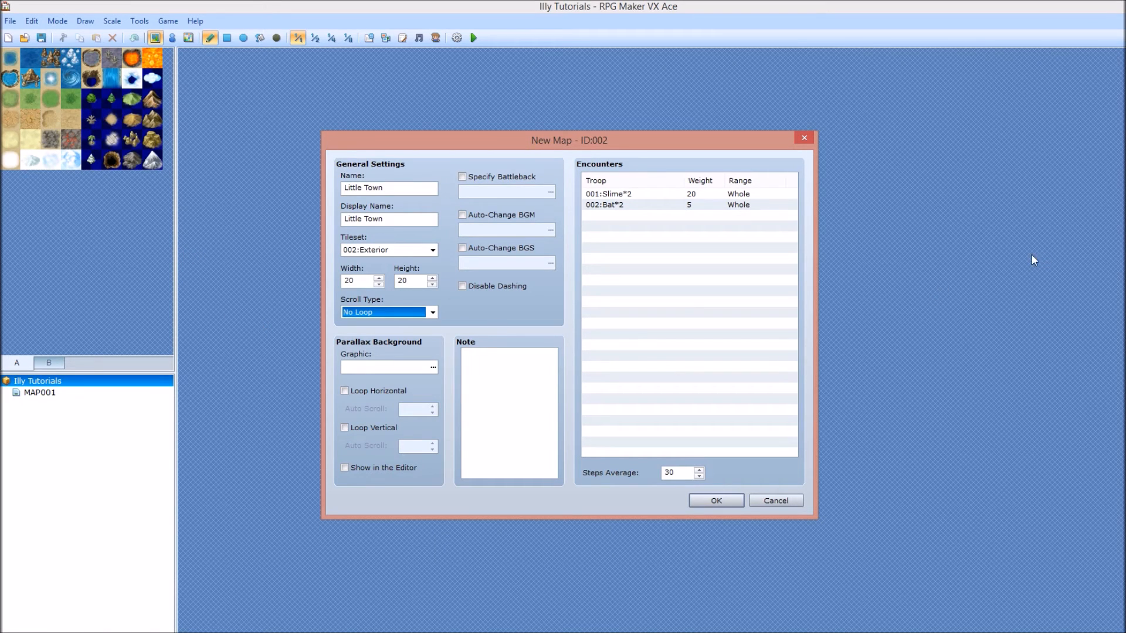
left_click(433, 312)
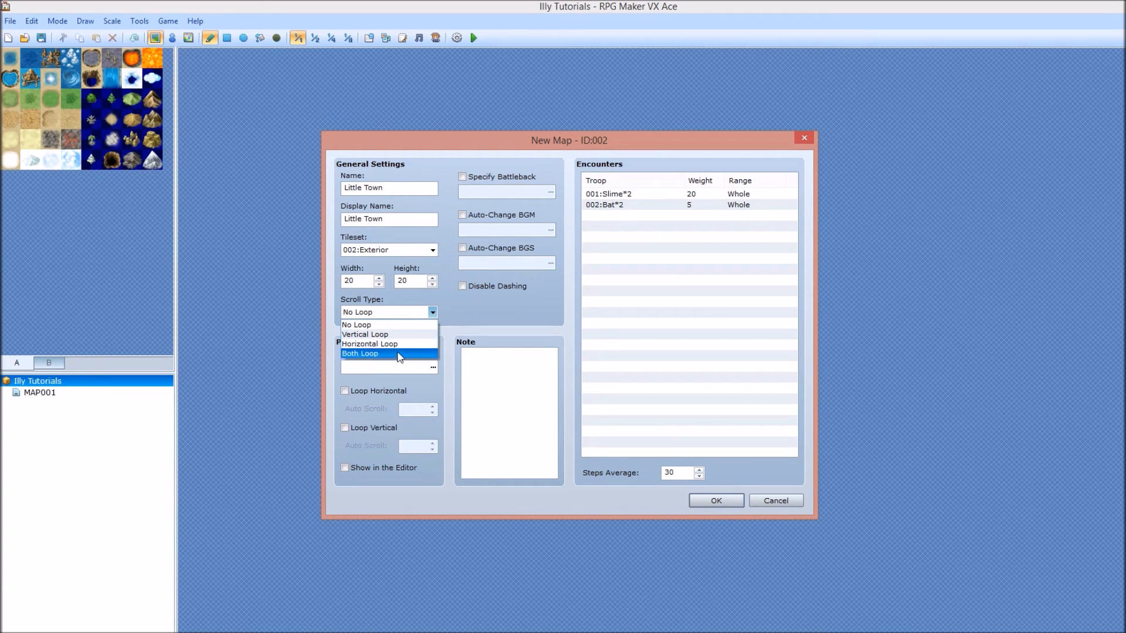
left_click(433, 311)
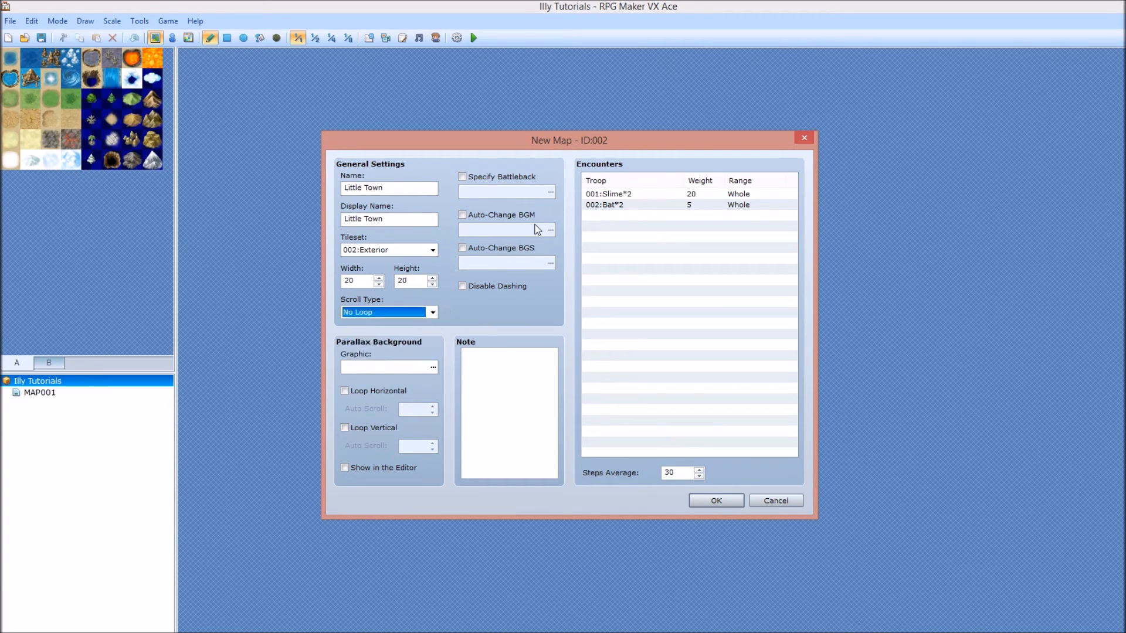
Enable Specify Battleback for the new map and preview the Clouds floor with the Bridge background
mouse_move(466, 183)
left_click(500, 183)
left_click(551, 191)
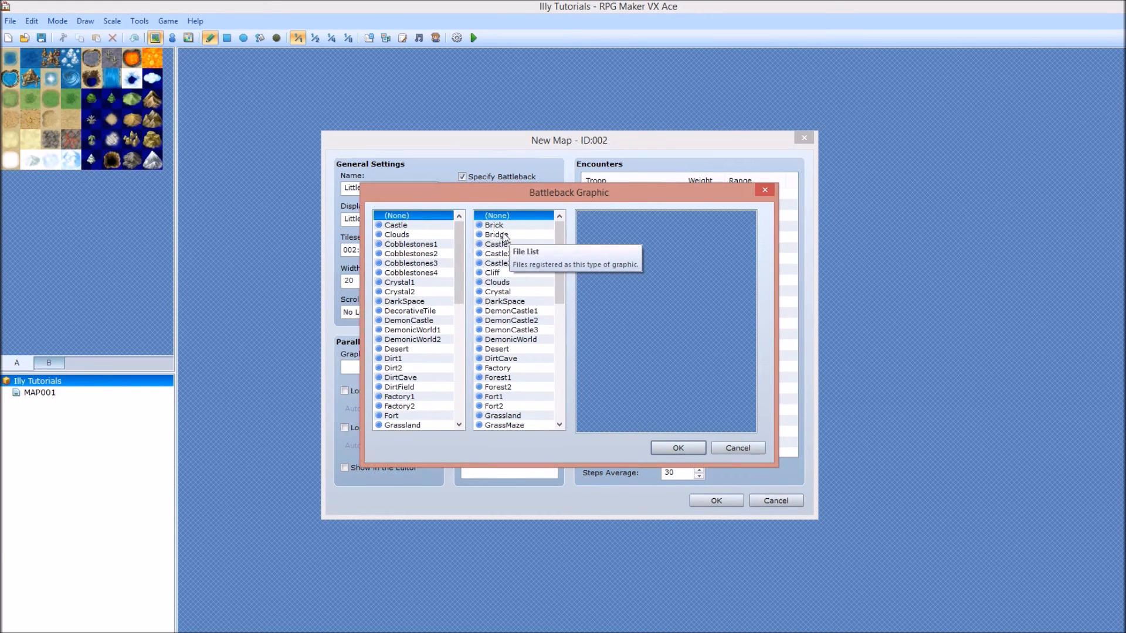
left_click(411, 236)
left_click(528, 237)
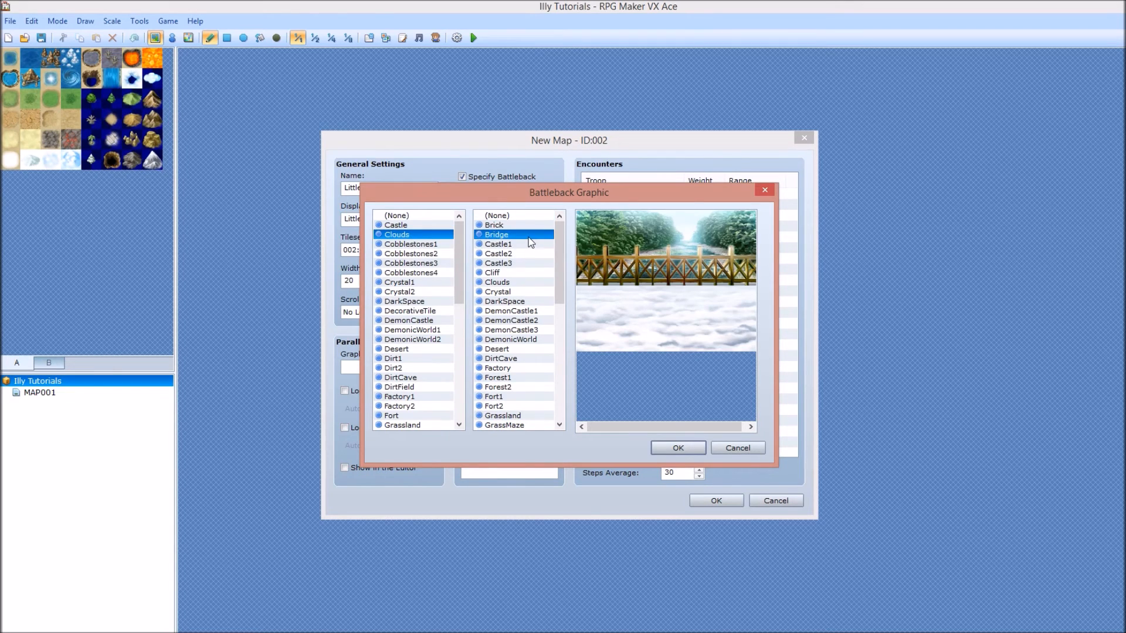
Preview further battleback floors against the Bridge background, including Cobblestones1, Cobblestones4, Crystal2 and Fort
left_click(408, 246)
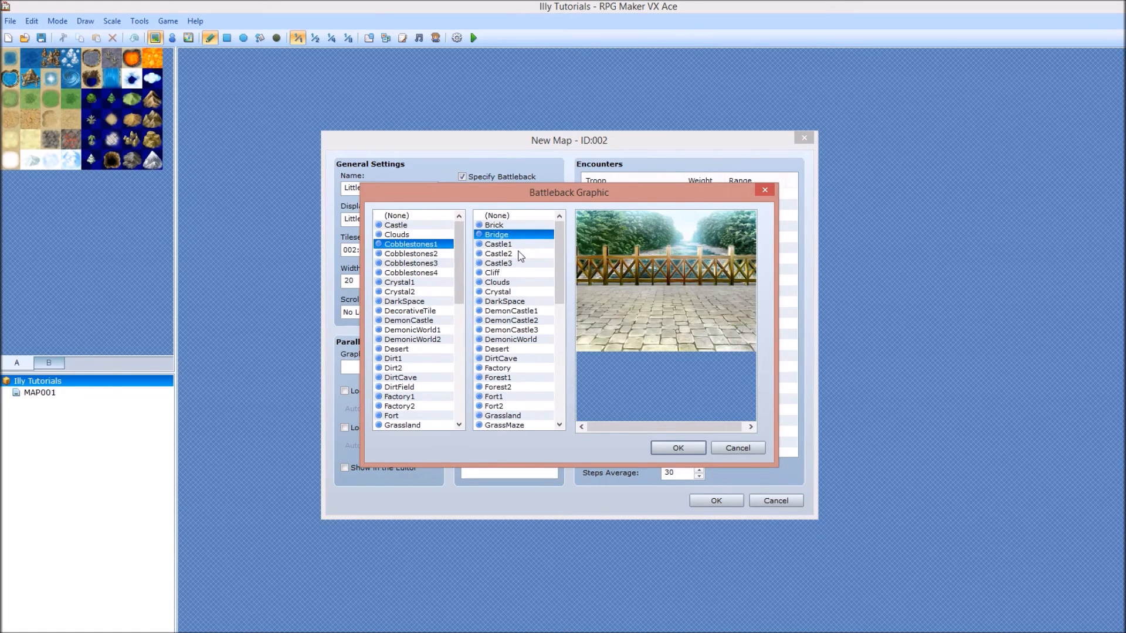
left_click(411, 273)
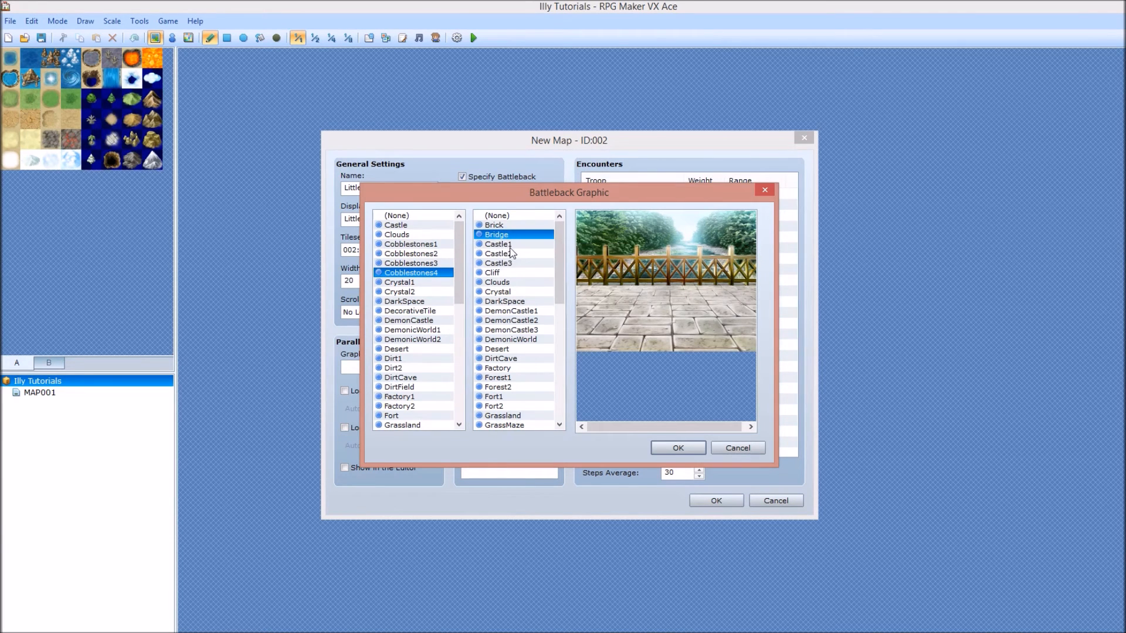
left_click(503, 244)
left_click(513, 235)
left_click(428, 263)
left_click(428, 254)
left_click(413, 293)
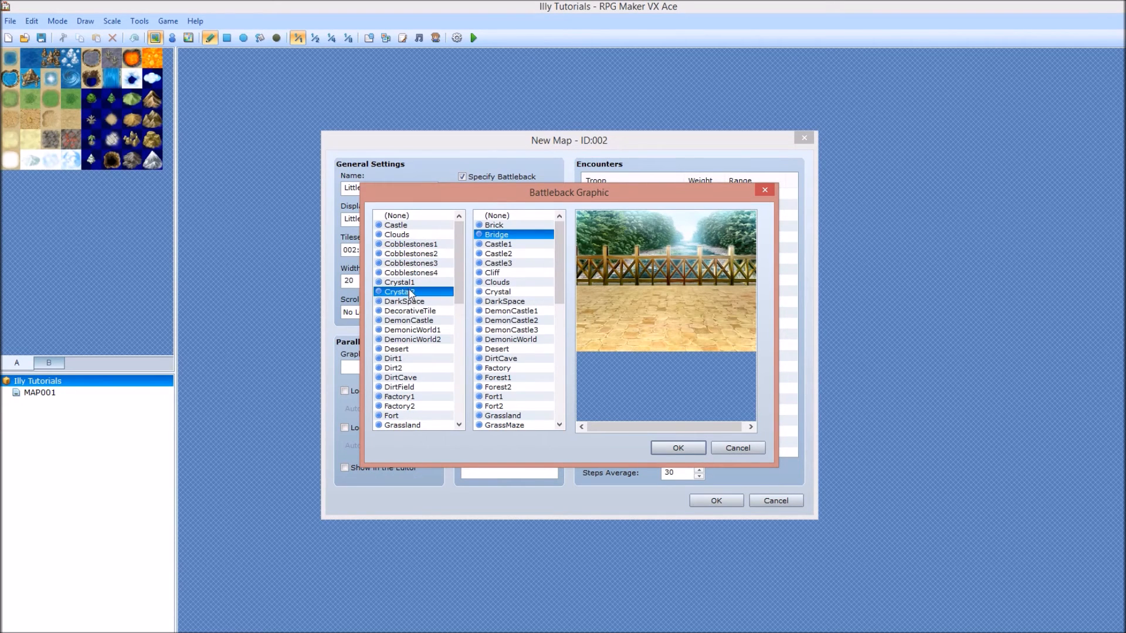
left_click(410, 320)
left_click(413, 339)
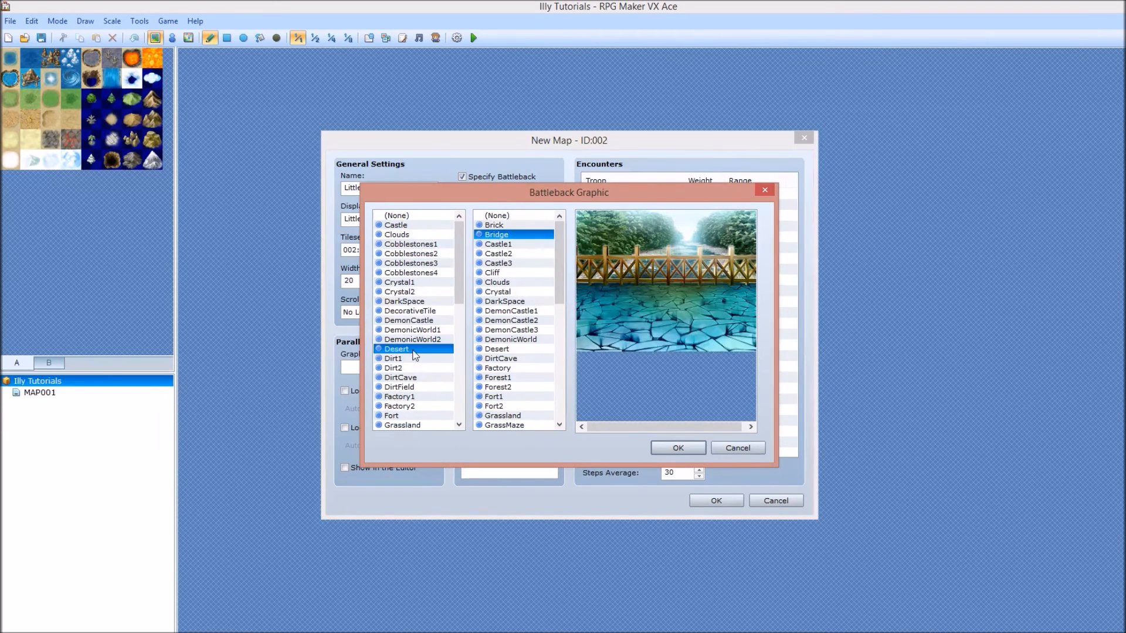
left_click(415, 416)
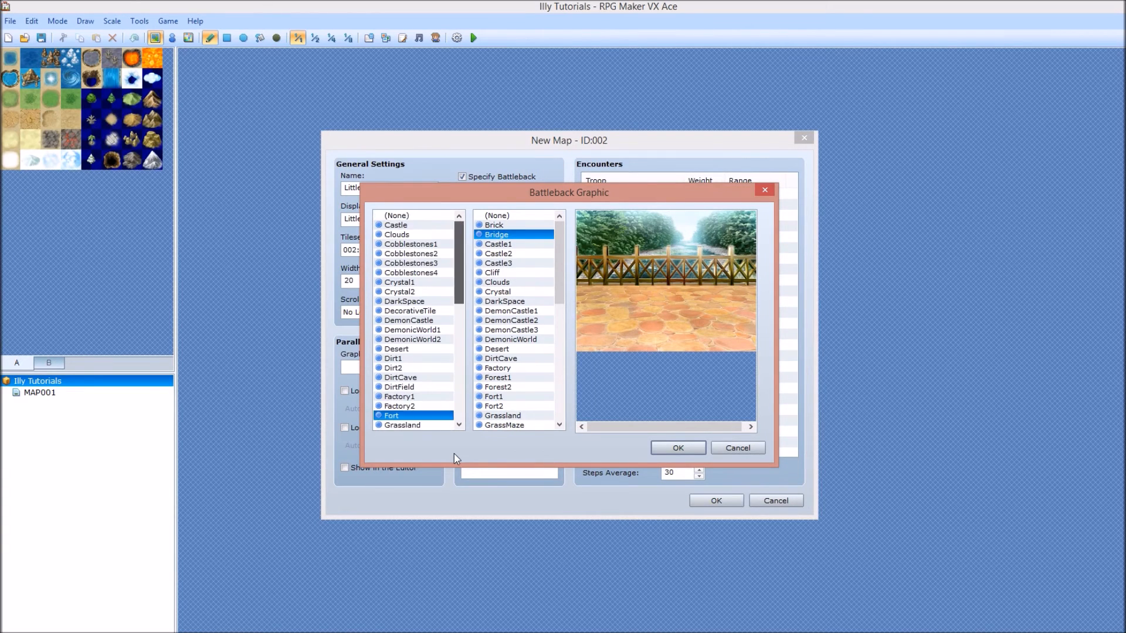
Set the new map's battleback to the Wood1 floor with the Bridge background
left_click_drag(460, 275, 448, 402)
left_click(397, 415)
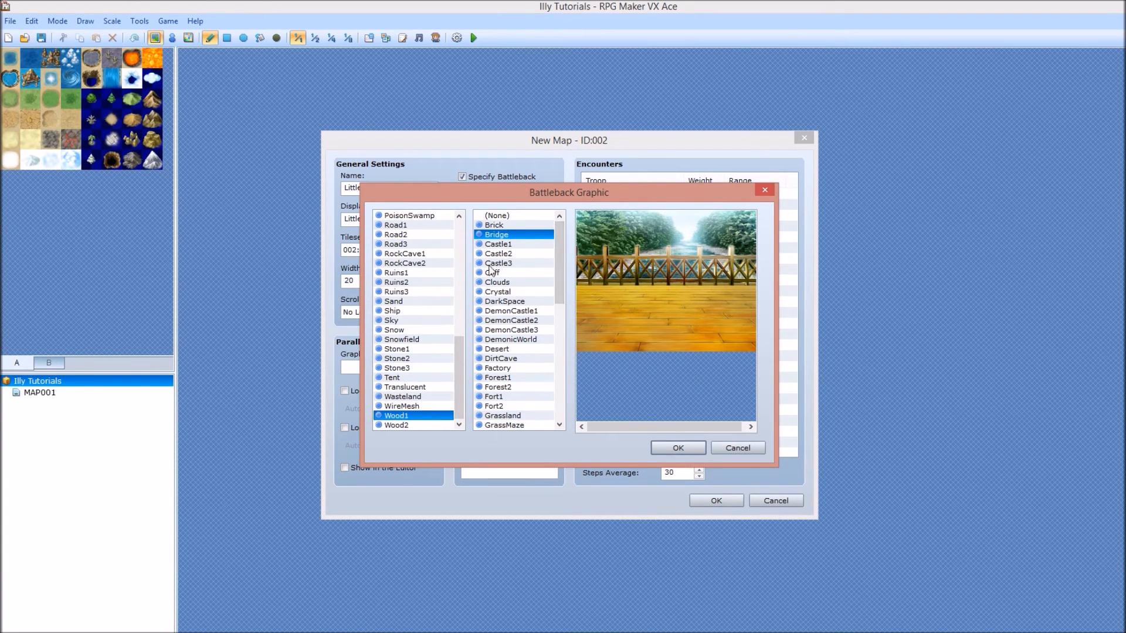
left_click(678, 448)
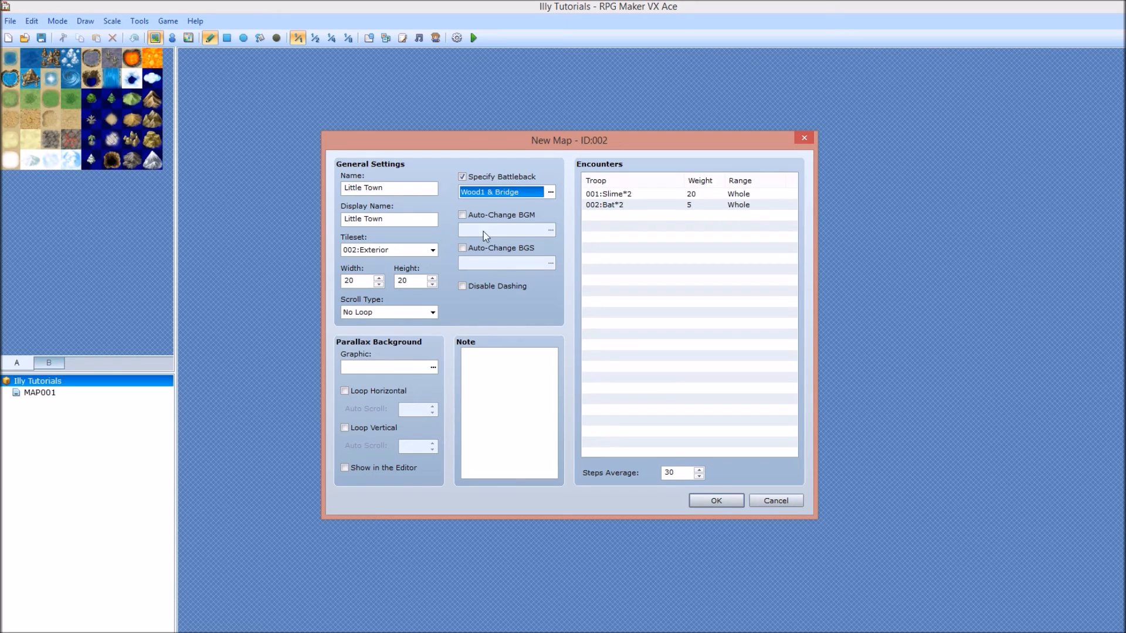
Enable Auto-Change BGM for the new map and set its background music to Town1
left_click(487, 216)
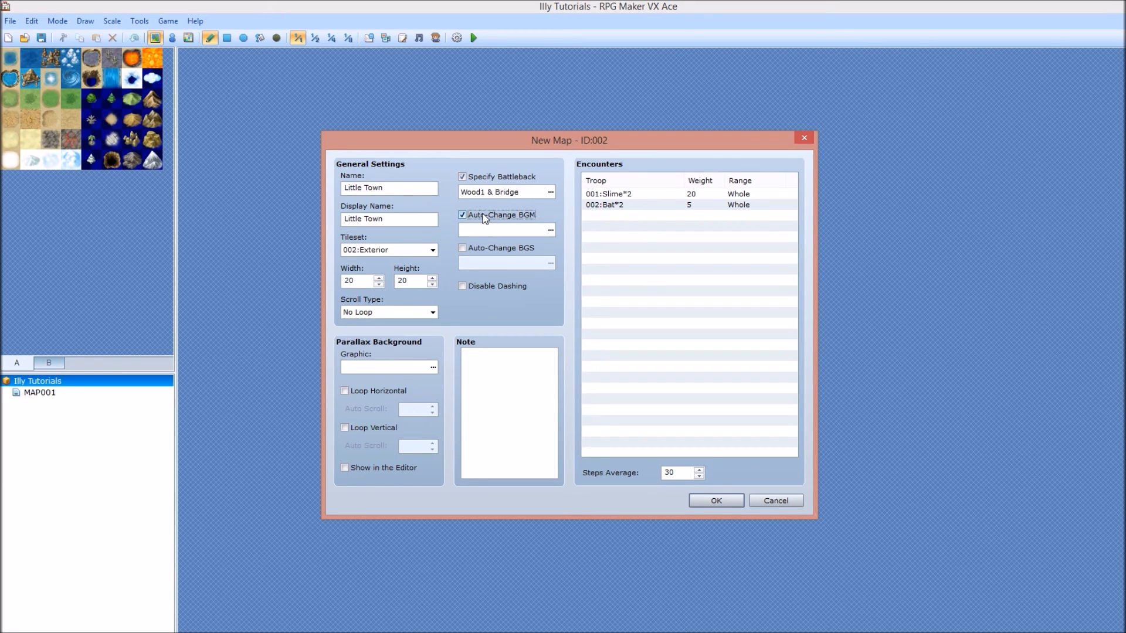
left_click(550, 230)
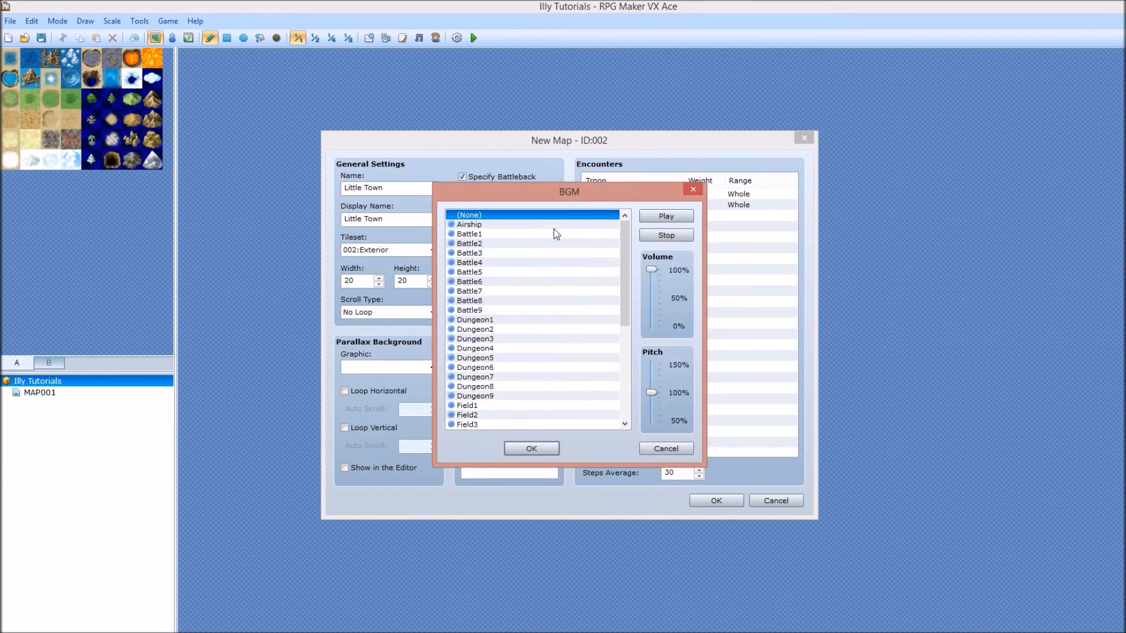
left_click_drag(623, 247, 622, 337)
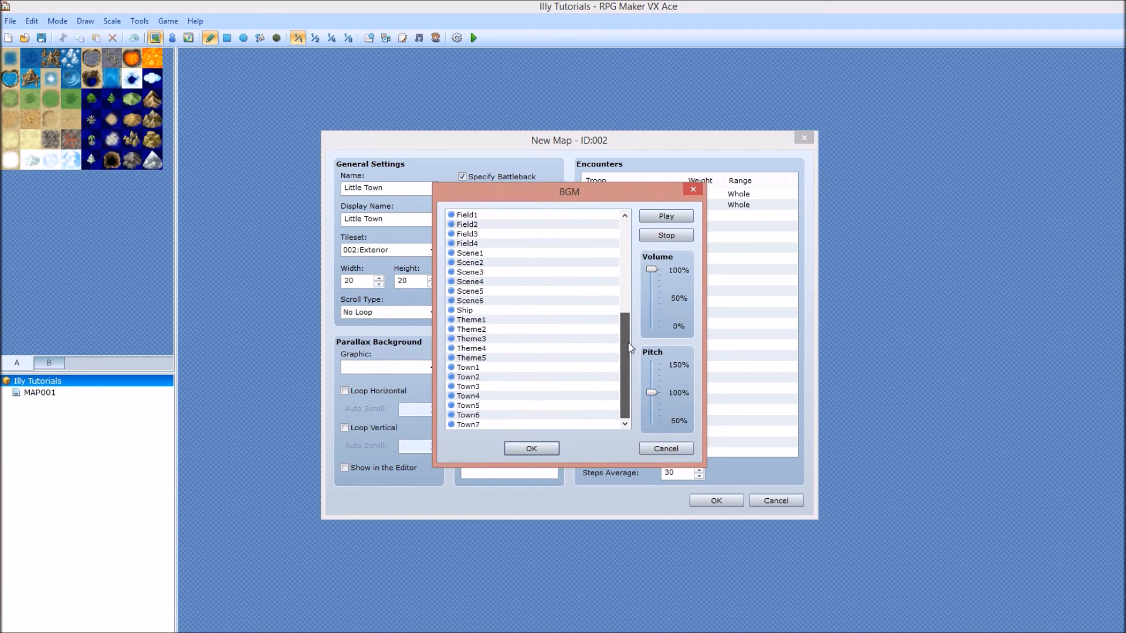
left_click(482, 368)
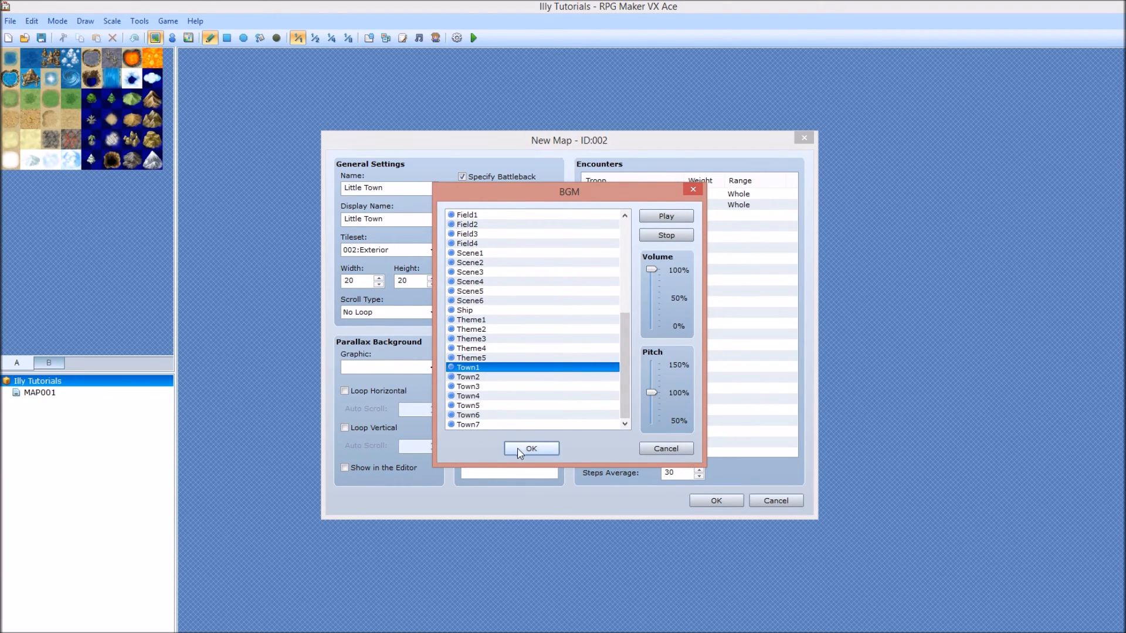
left_click(552, 447)
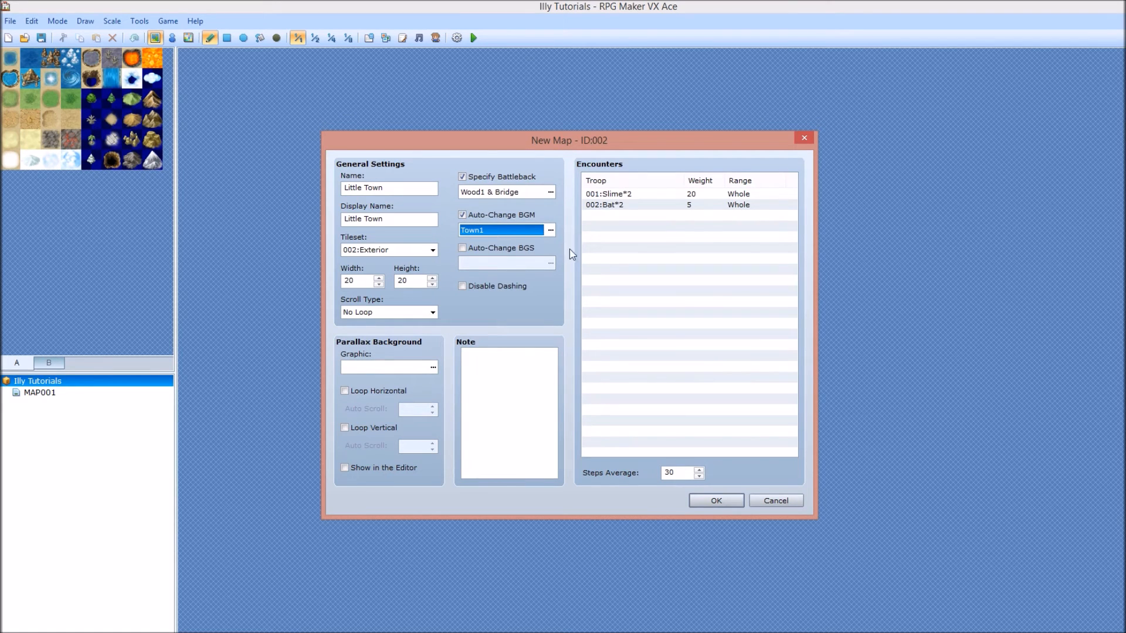
Try Drips as the map's background sound, cancel the choice and turn Auto-Change BGS off again
left_click(487, 248)
left_click(551, 264)
left_click(551, 263)
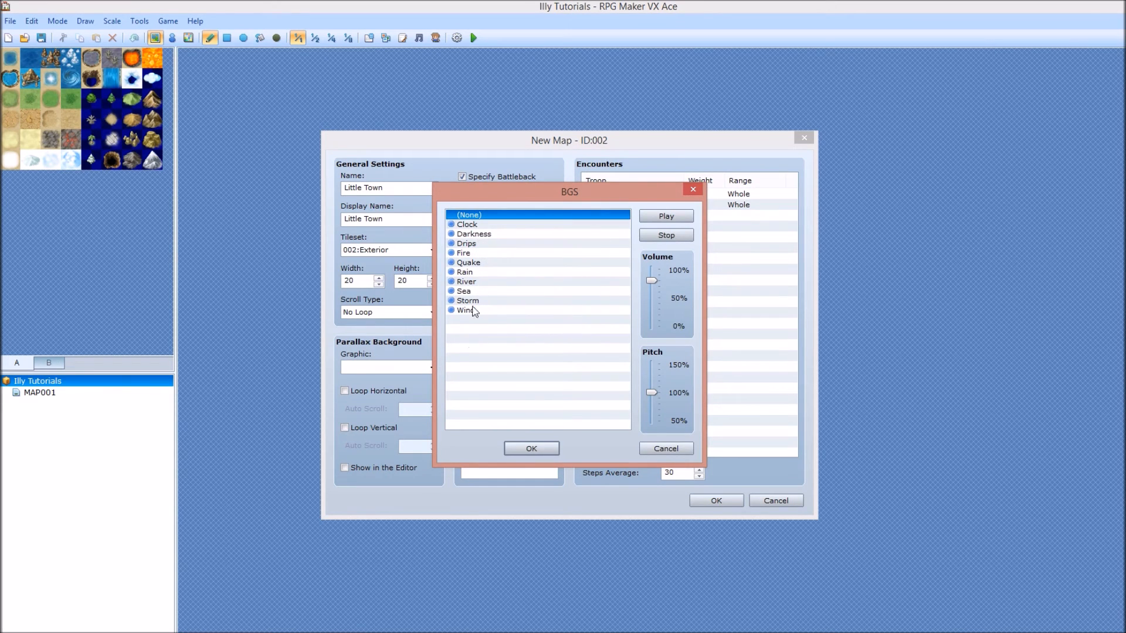
left_click(484, 243)
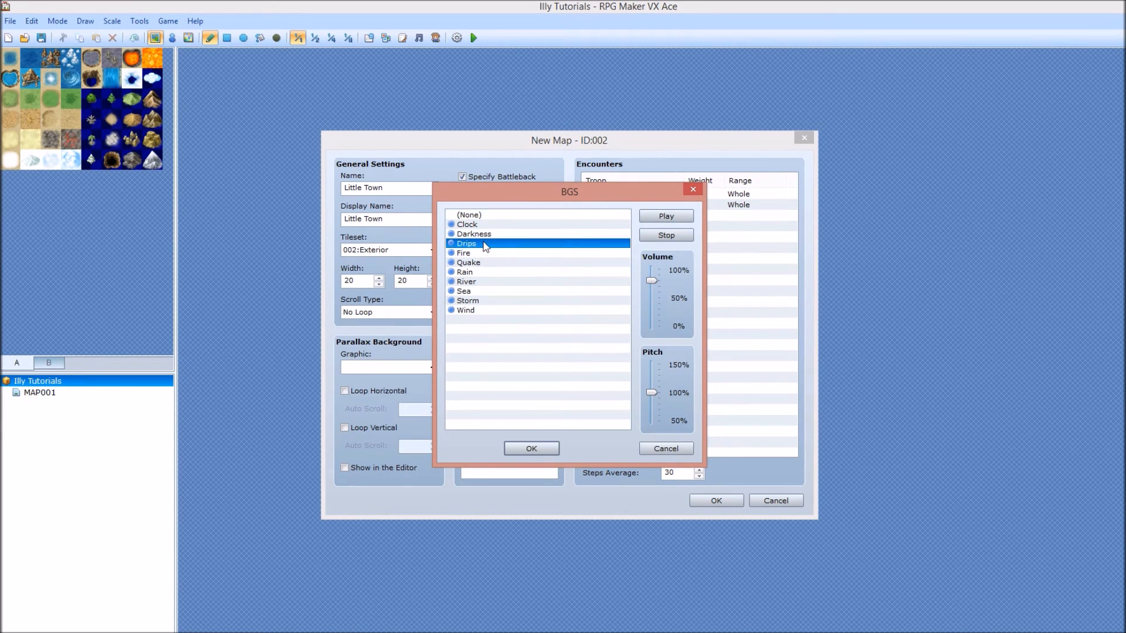
left_click(666, 236)
left_click(666, 448)
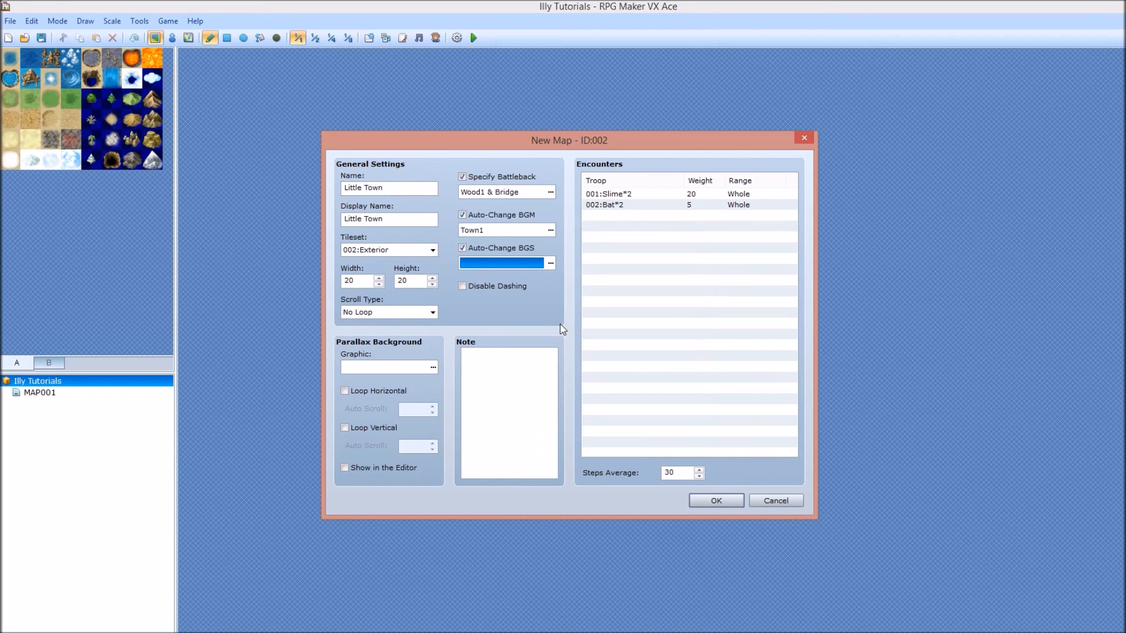
left_click(463, 248)
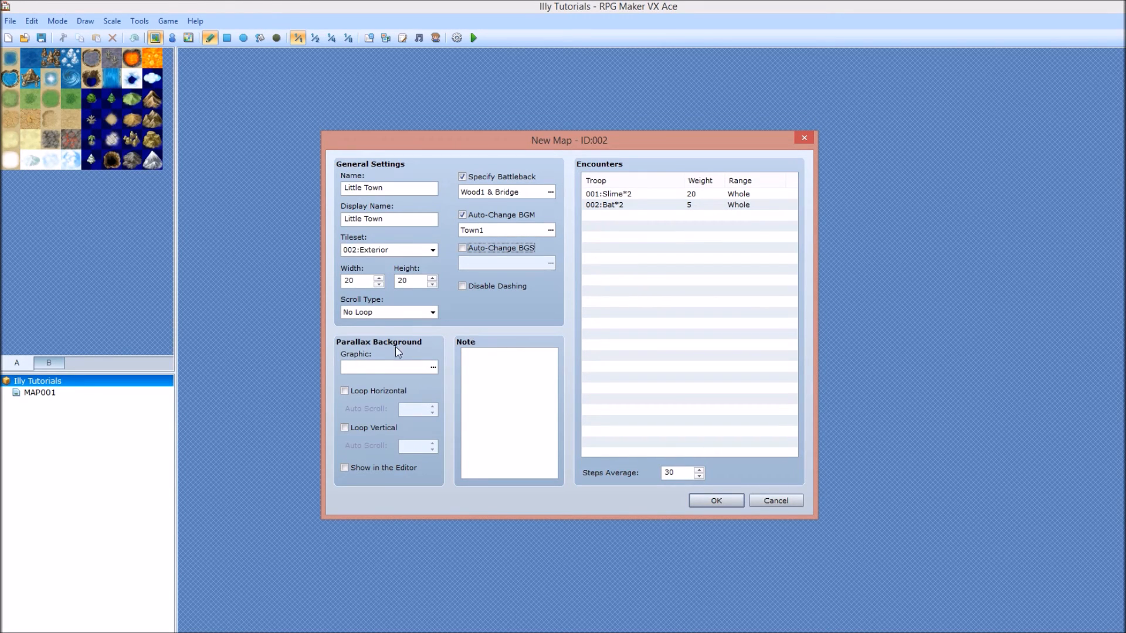
Preview several parallax graphics for the map background, including CloudySky1, Mountains1 and DarkSpace1
left_click(433, 367)
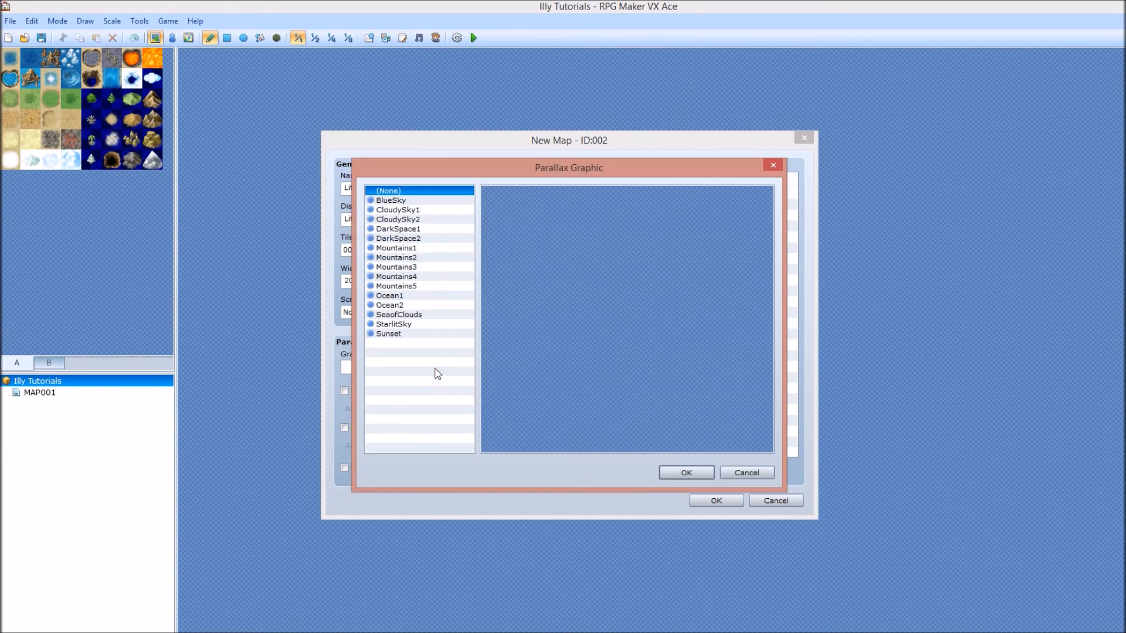
left_click(431, 219)
left_click(425, 210)
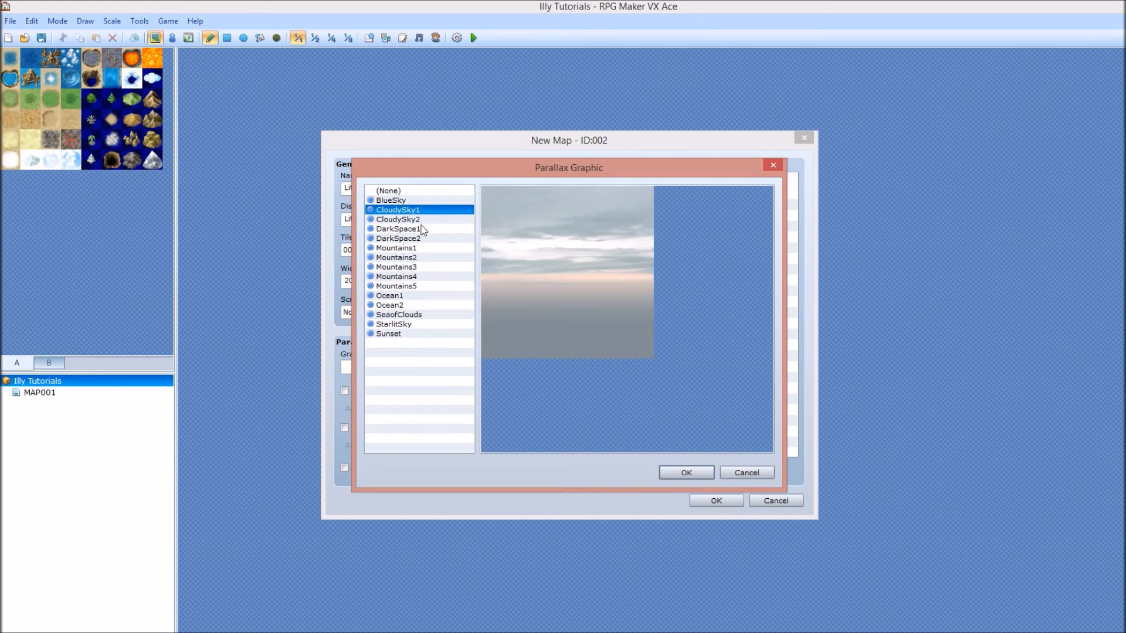
left_click(422, 229)
left_click(419, 257)
left_click(432, 248)
left_click(437, 228)
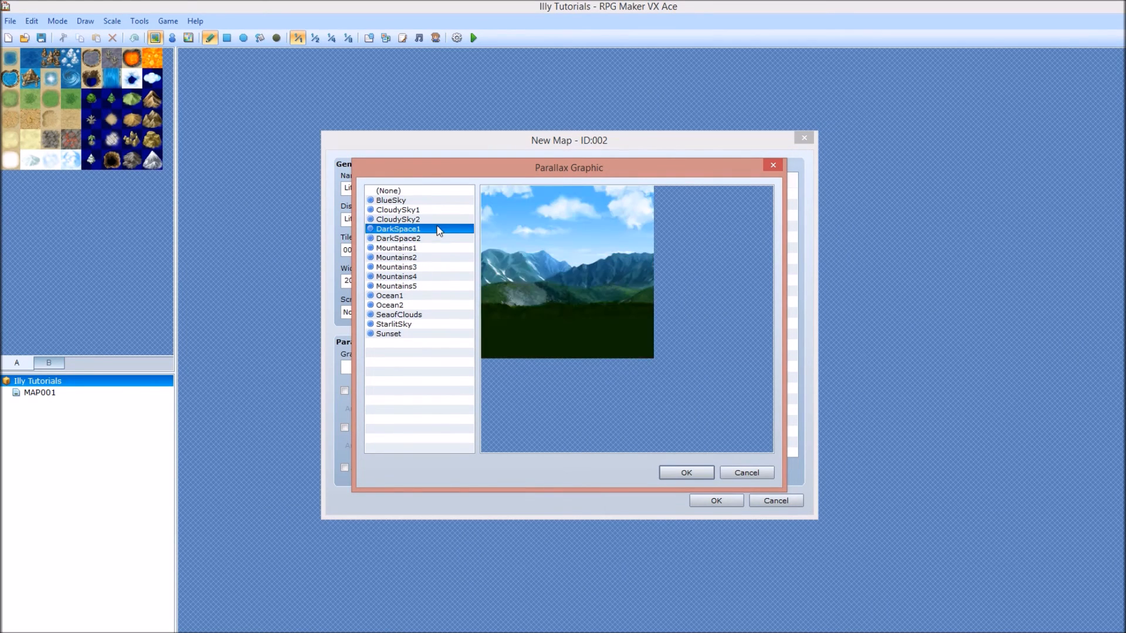
left_click(686, 472)
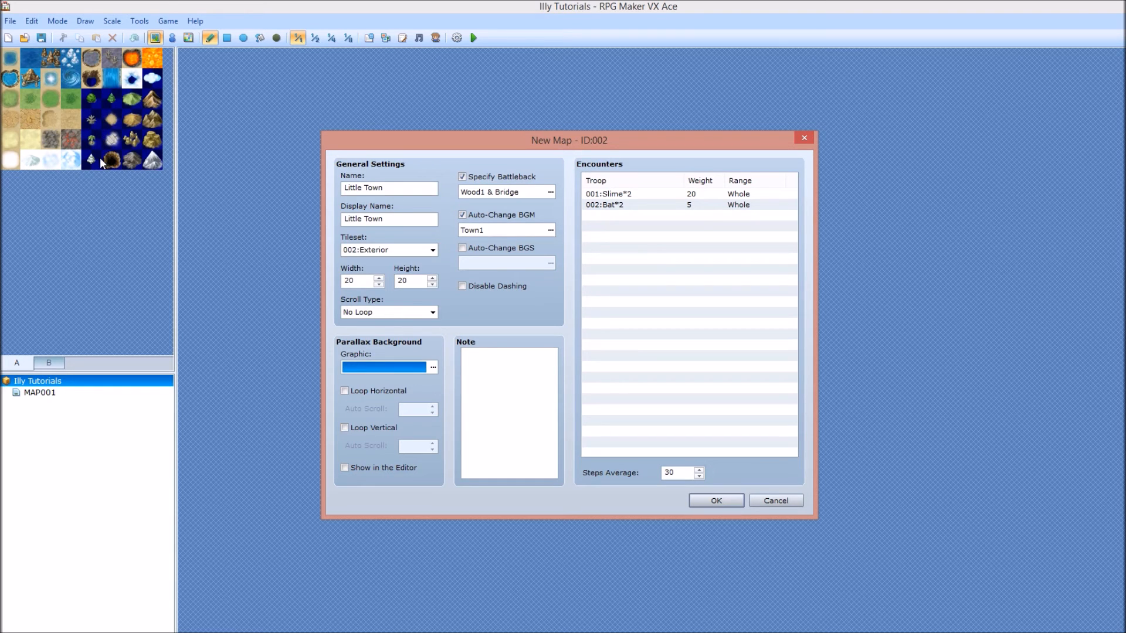
Try DarkSpace1 as the parallax graphic with horizontal and vertical looping, and turn both loop options off again
left_click(432, 366)
left_click(420, 229)
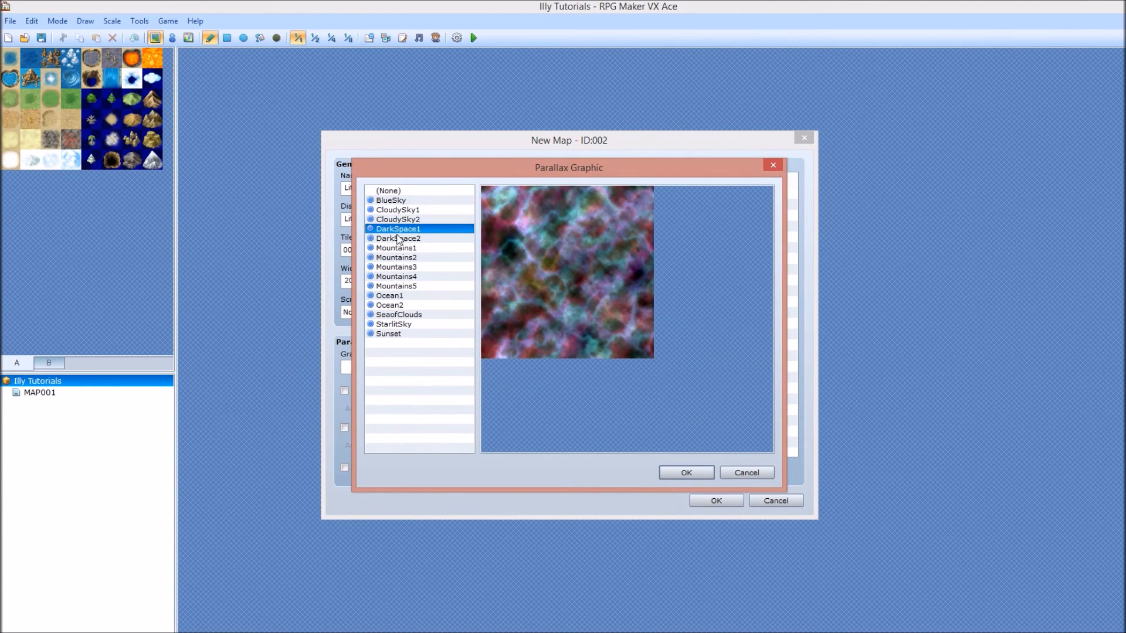
left_click(696, 475)
left_click(368, 392)
left_click(363, 428)
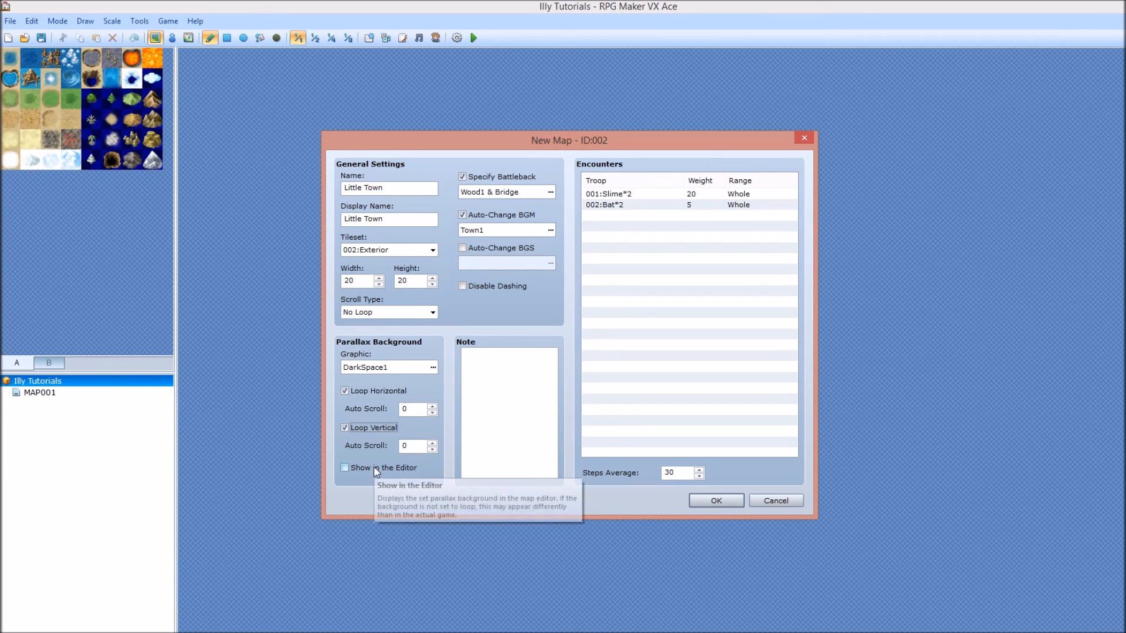
left_click(369, 463)
left_click(362, 427)
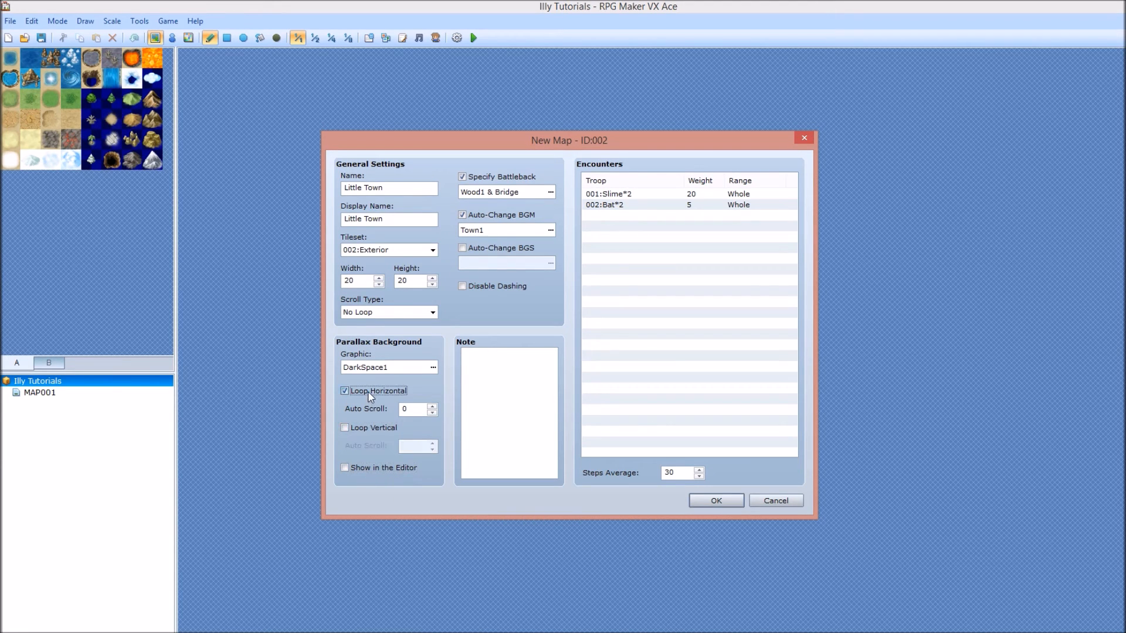
left_click(371, 391)
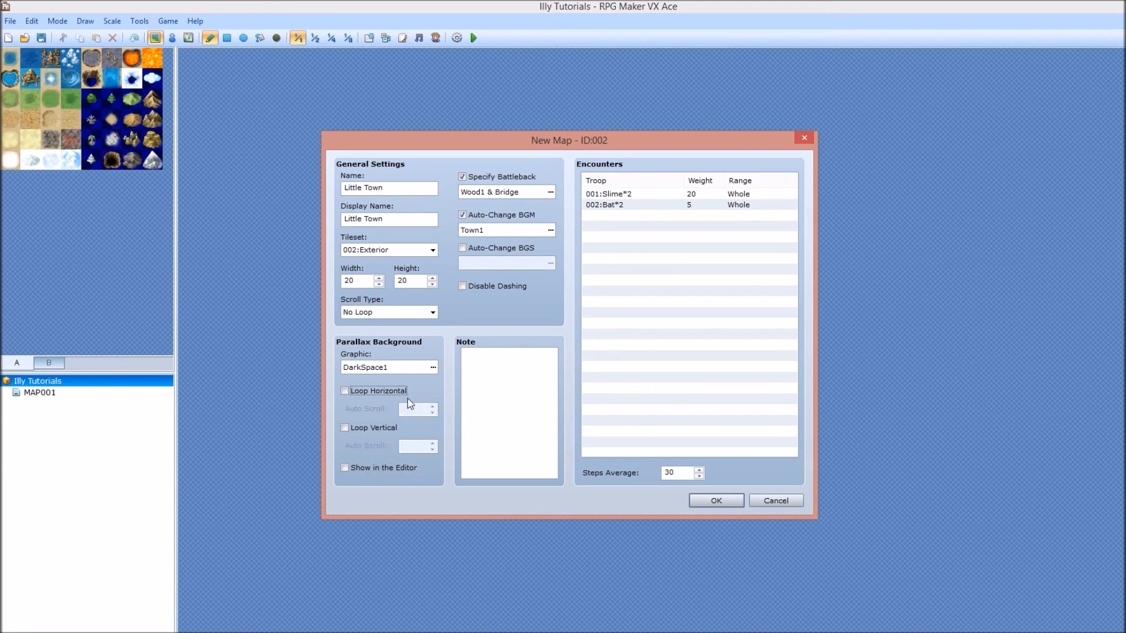
Try Mountains1 as the parallax graphic and reset the parallax background to (None)
left_click(434, 369)
left_click(420, 249)
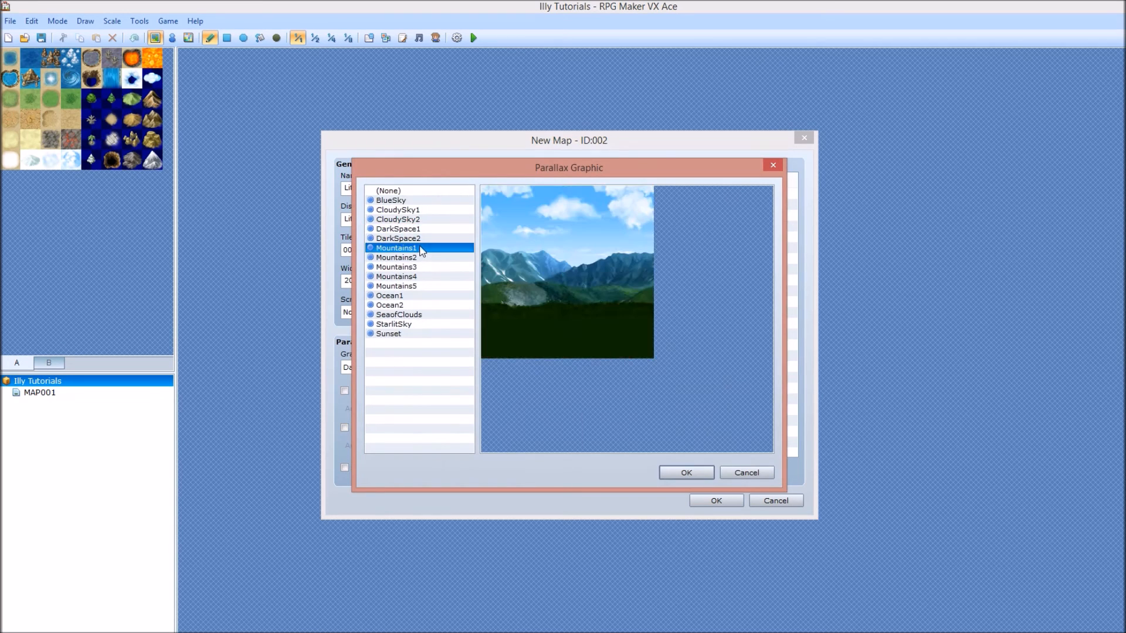
left_click(681, 472)
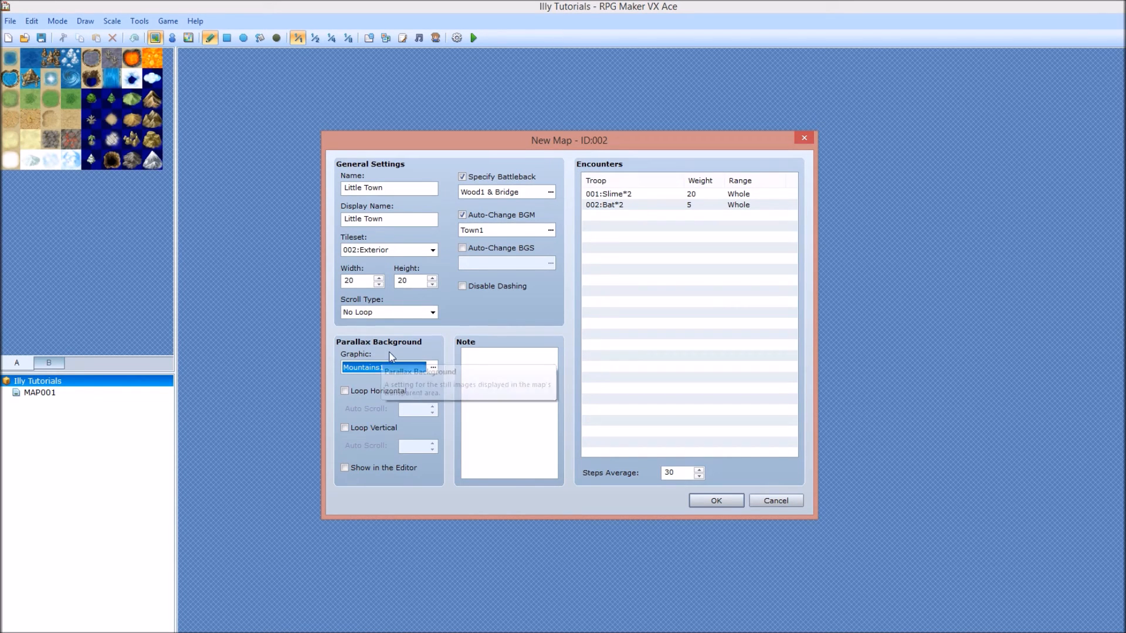
left_click(432, 367)
left_click(422, 192)
double_click(422, 192)
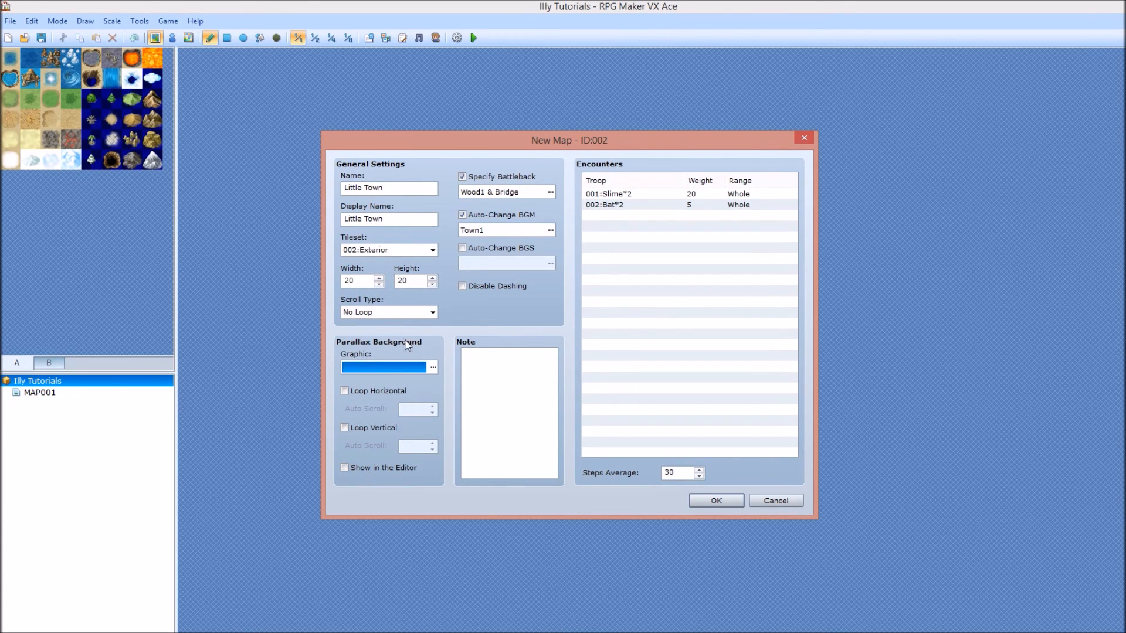
Enter the note "Testing yay" for the new map and confirm the settings to create it
left_click(500, 357)
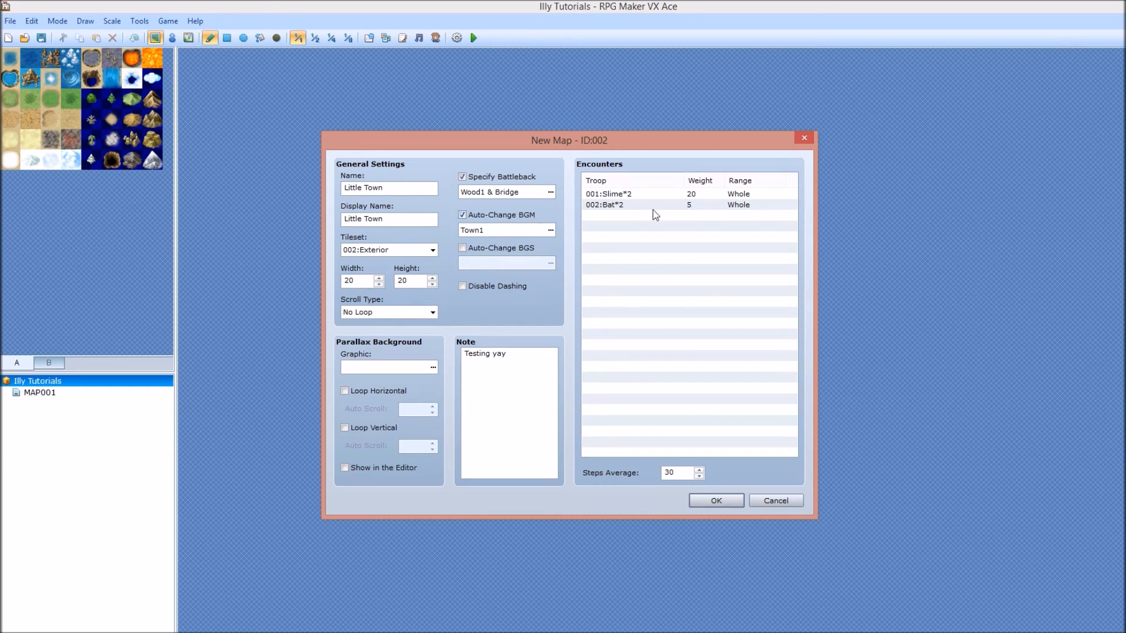
left_click(707, 503)
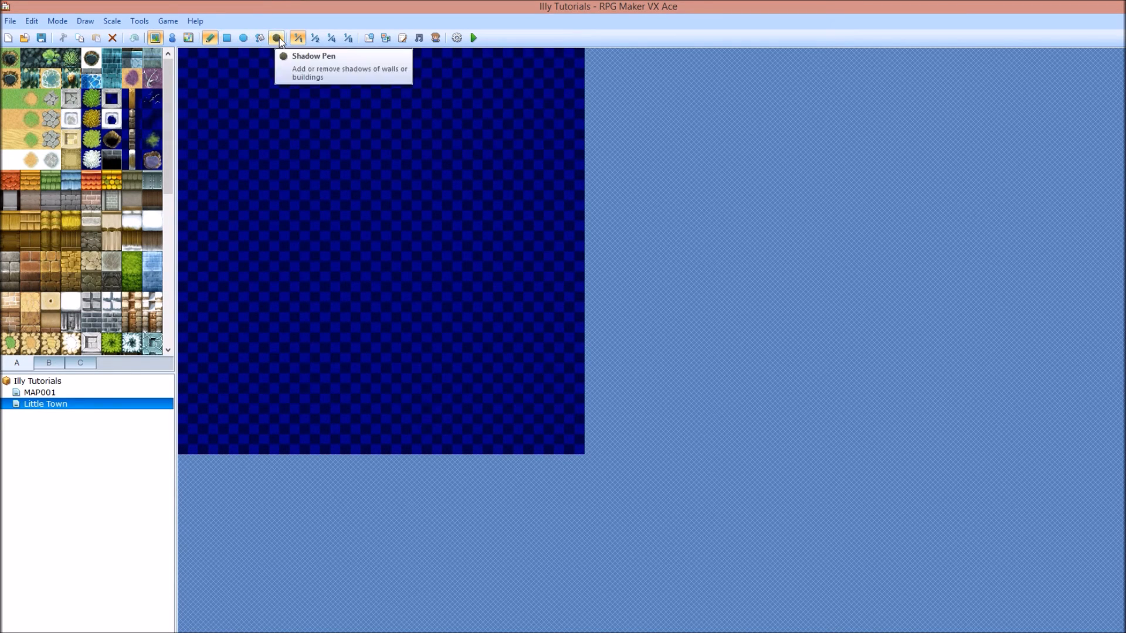
Draw a filled grass rectangle about 11 by 10 tiles in the middle of the Little Town map
left_click(227, 38)
left_click(10, 98)
left_click_drag(298, 154, 489, 346)
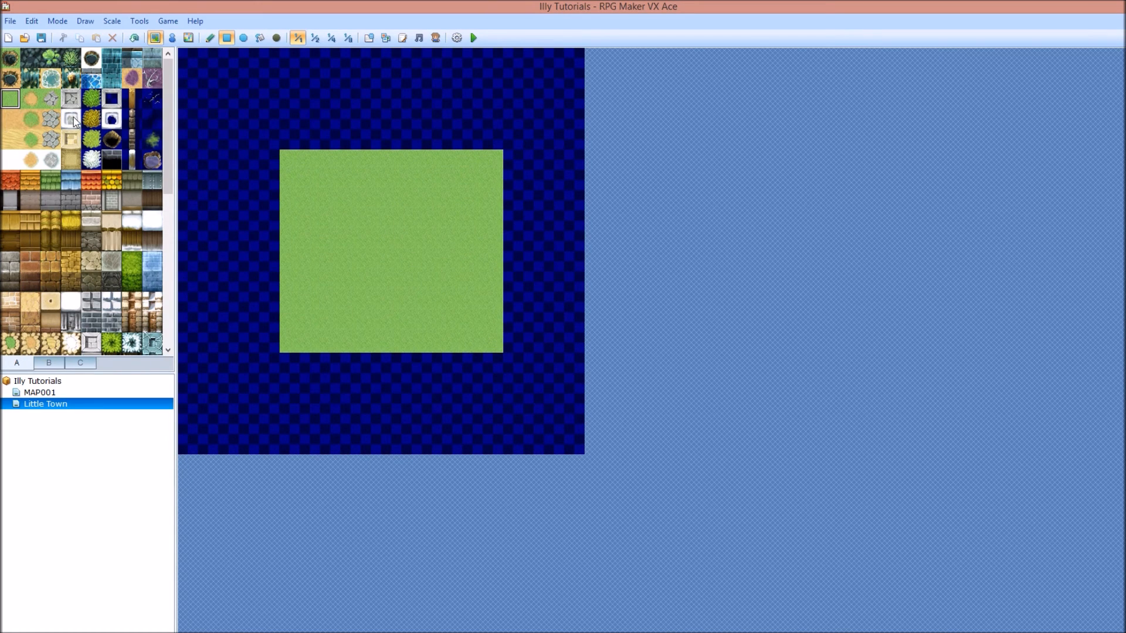
Flood-fill the empty area around the grass rectangle with the bordered grey stone pavement tile
left_click(71, 98)
left_click(258, 38)
left_click(241, 85)
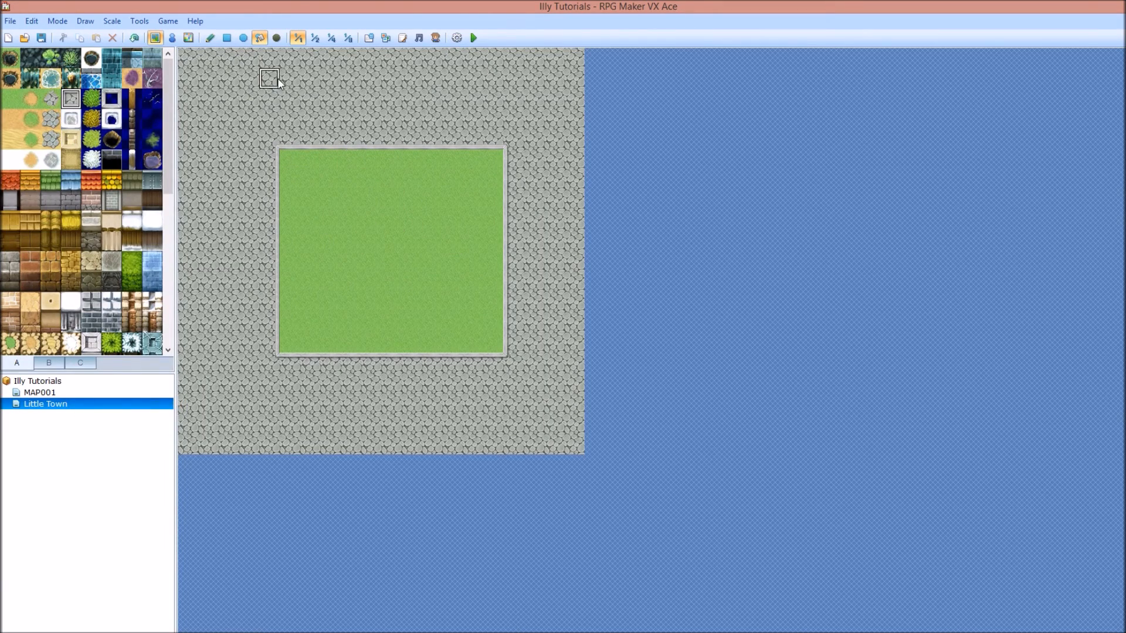
Flood-fill the grass area and the surrounding stone pavement with the brown firewood-pile object tile
left_click(49, 364)
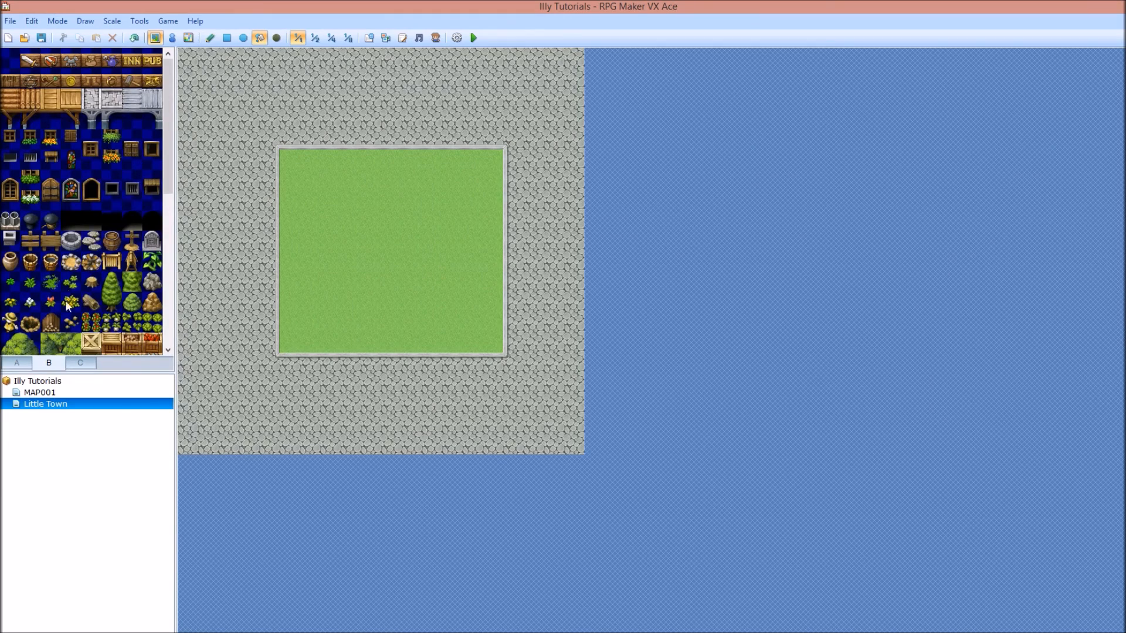
left_click(50, 323)
left_click(212, 39)
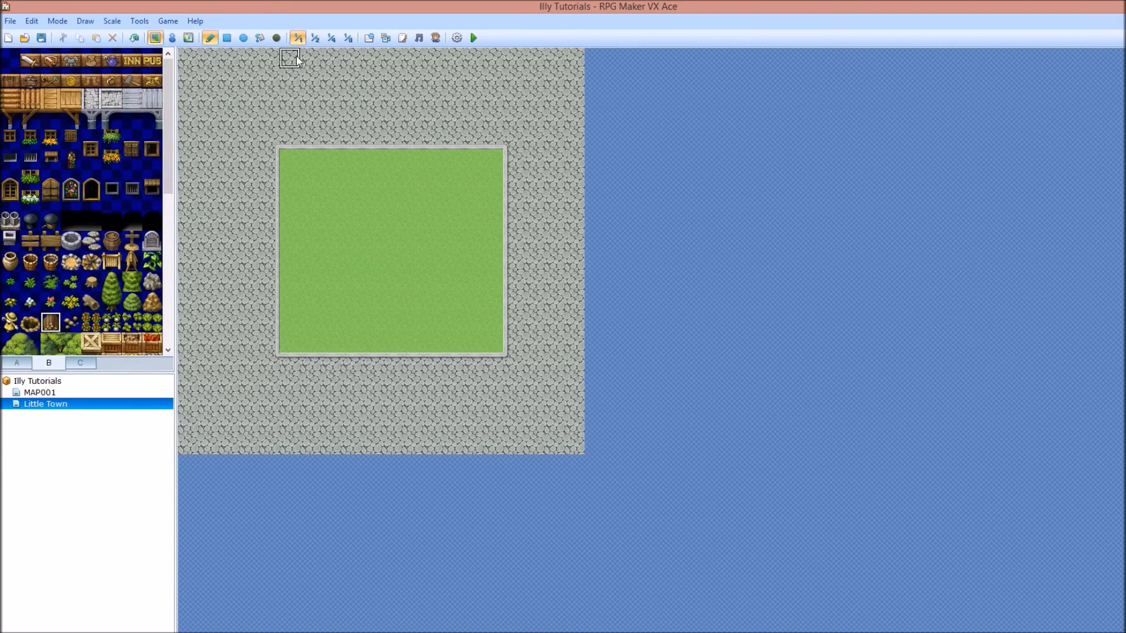
left_click(260, 38)
left_click(350, 228)
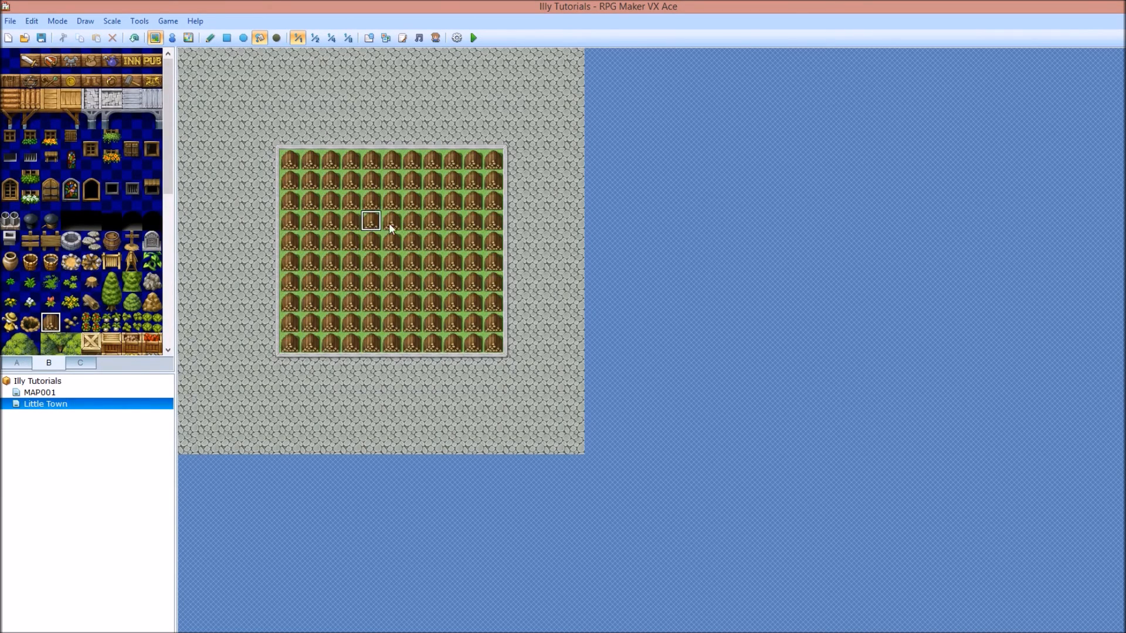
left_click(366, 121)
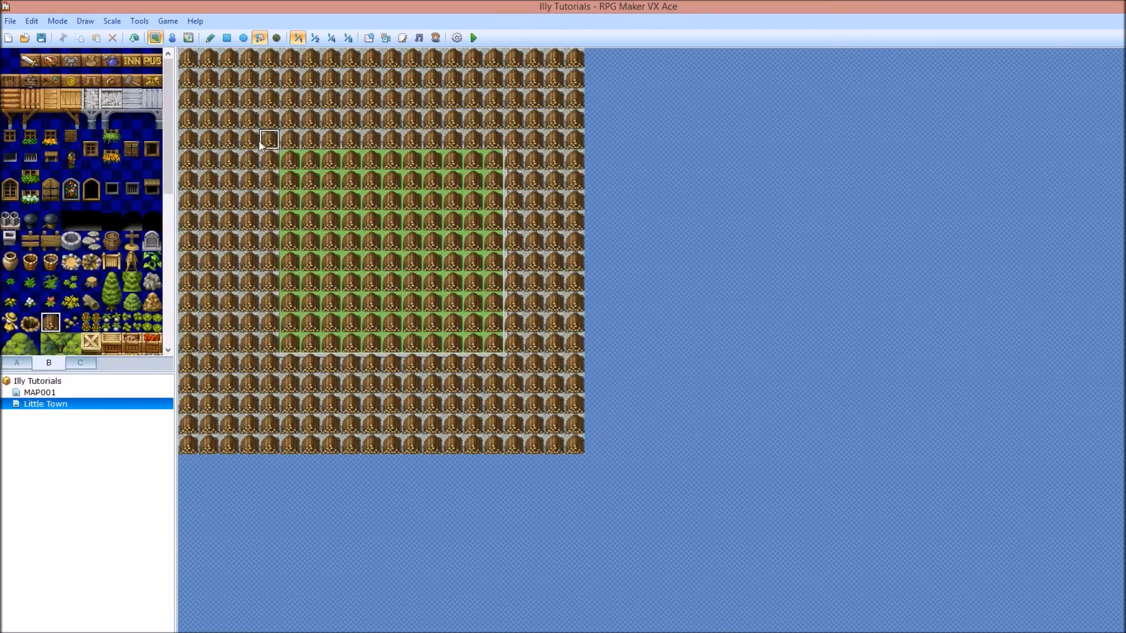
Flood-fill the whole Little Town map, inner area and surroundings, with the plain dirt ground tile
left_click(23, 363)
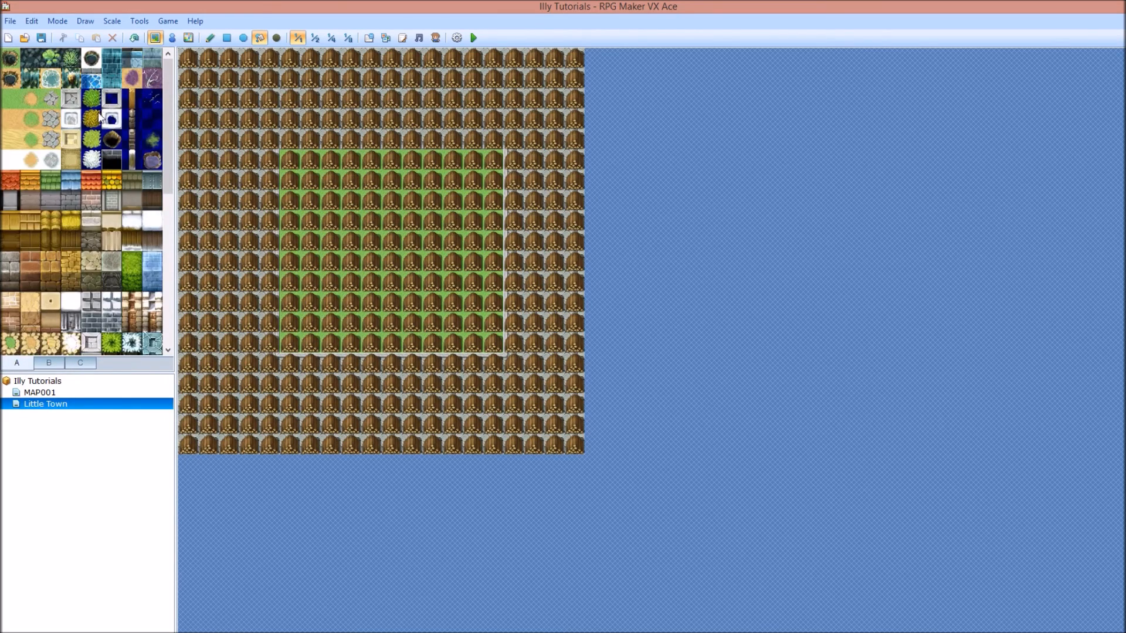
left_click(10, 119)
left_click(309, 123)
left_click(328, 206)
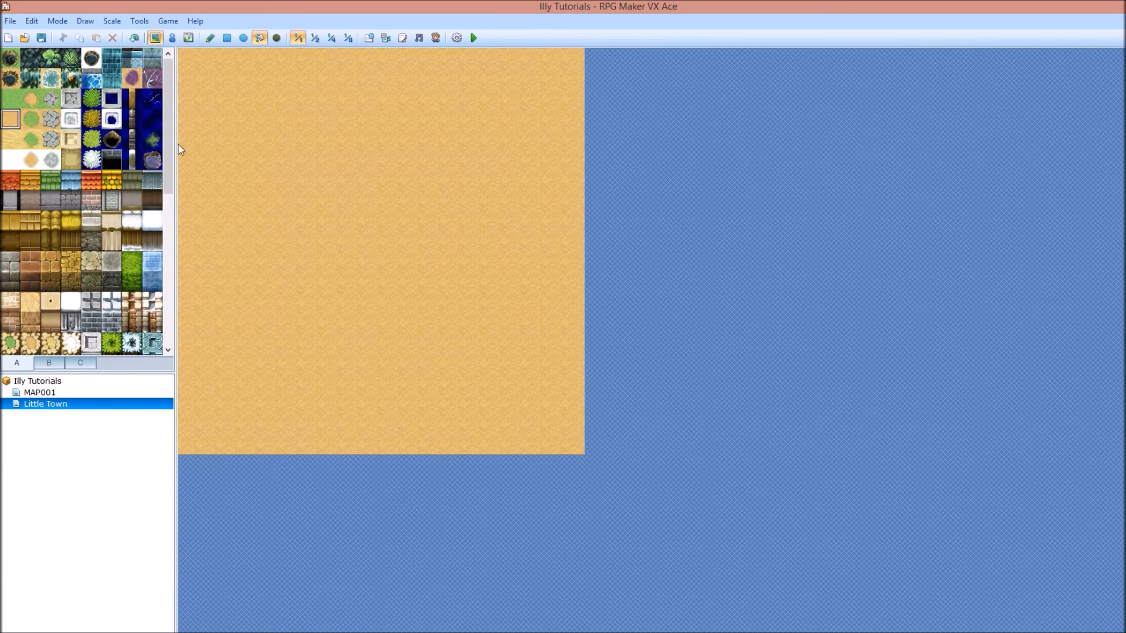
Draw a filled grass rectangle about 14 by 14 tiles in the middle of the dirt map
left_click(10, 98)
left_click(227, 37)
left_click_drag(241, 114, 508, 387)
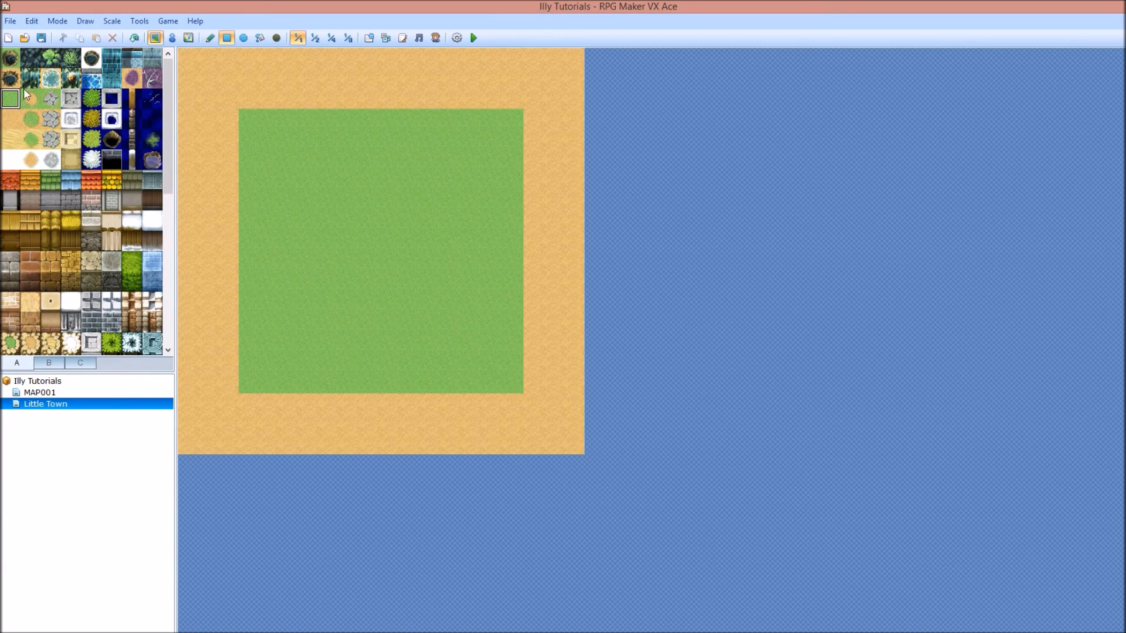
Draw a rectangle of the grass-edged dirt tile, about 5 by 2 tiles, over the grass's upper-left corner and flood-fill the surrounding dirt with that tile
right_click(269, 139)
left_click(240, 125)
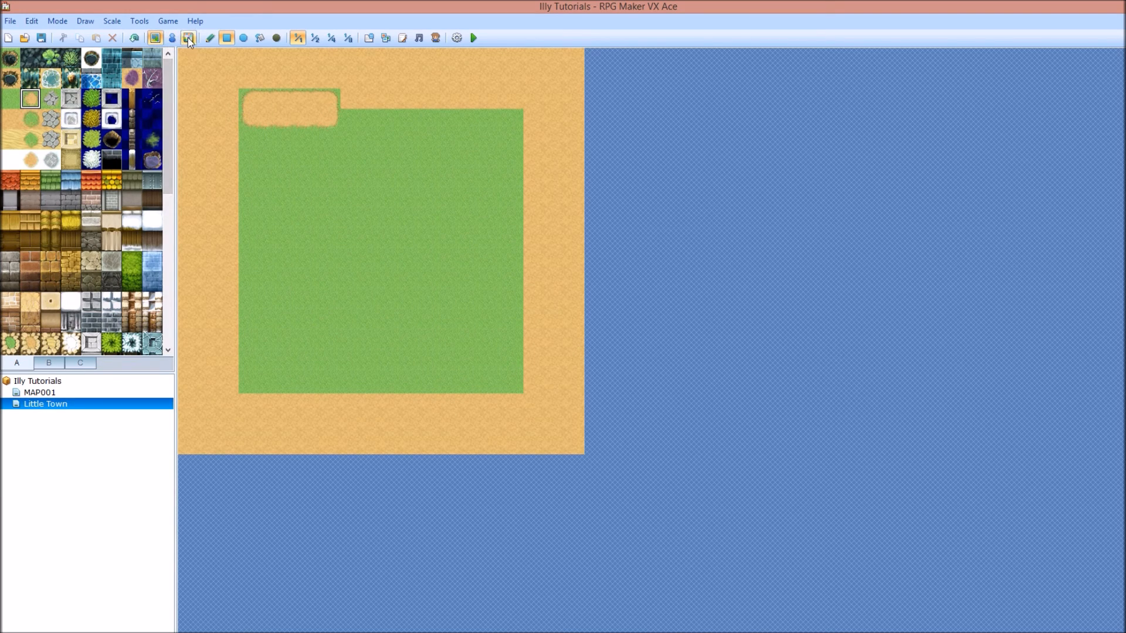
left_click(261, 39)
left_click(219, 83)
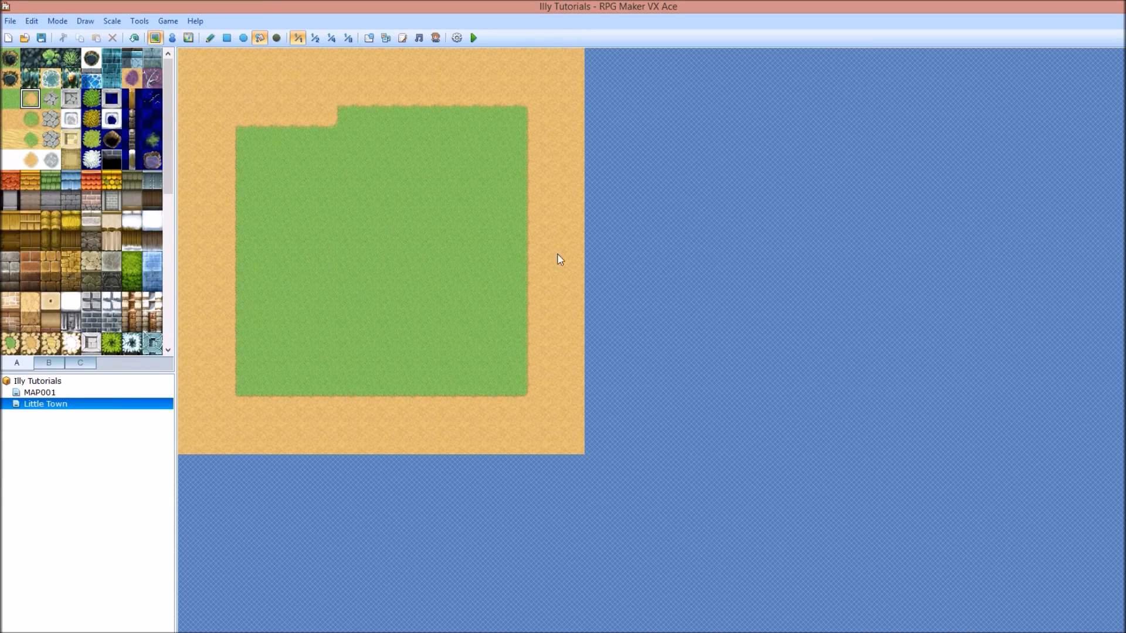
Round off all four corners of the grass area by pencilling in stepped dirt tiles
left_click(210, 38)
left_click_drag(288, 136, 227, 160)
left_click(248, 139)
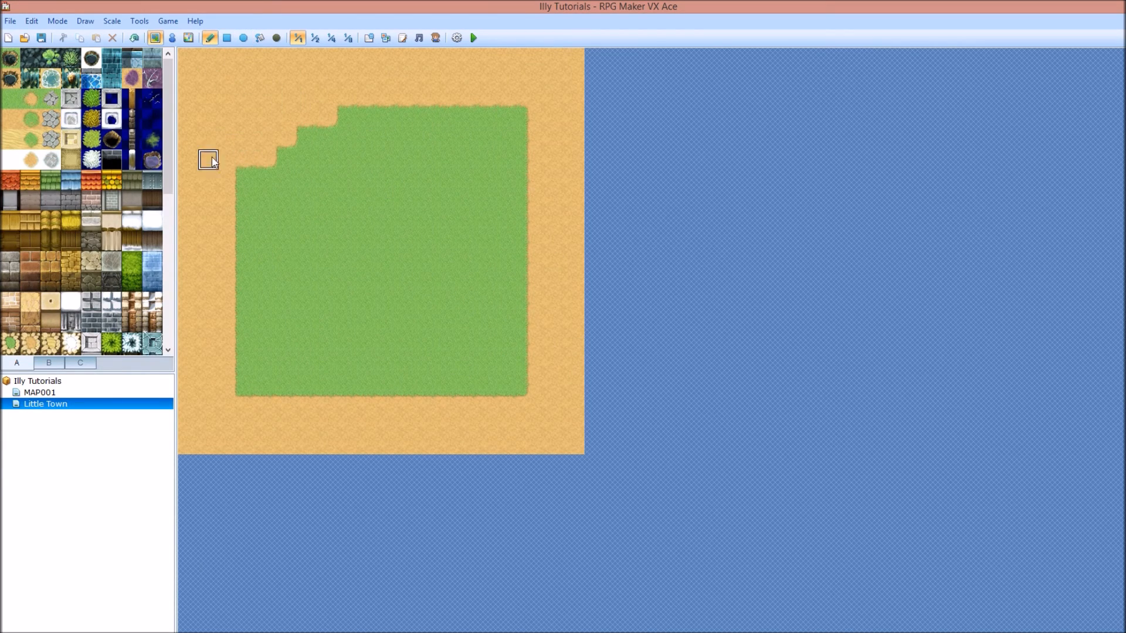
left_click(247, 179)
mouse_move(246, 345)
left_mouse_down()
mouse_move(307, 397)
mouse_move(257, 389)
left_mouse_up()
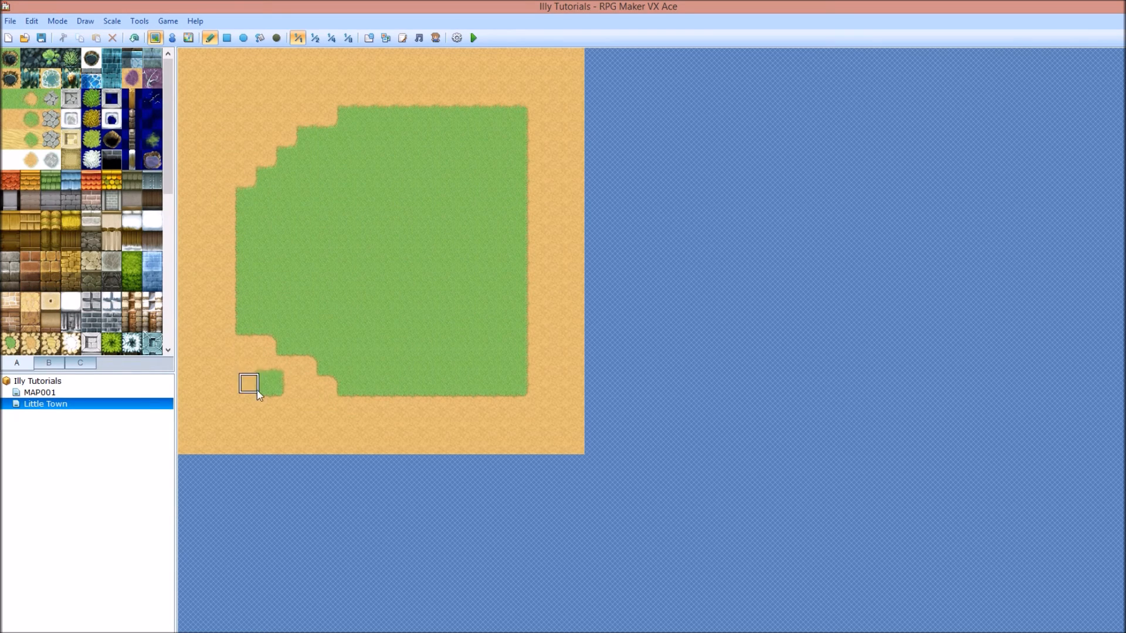
left_click_drag(518, 386, 495, 382)
left_click_drag(518, 116, 488, 115)
Place the complete grass-topped cliff block, 3 by 5 tiles, on the left part of the grass
left_click_drag(167, 88, 164, 260)
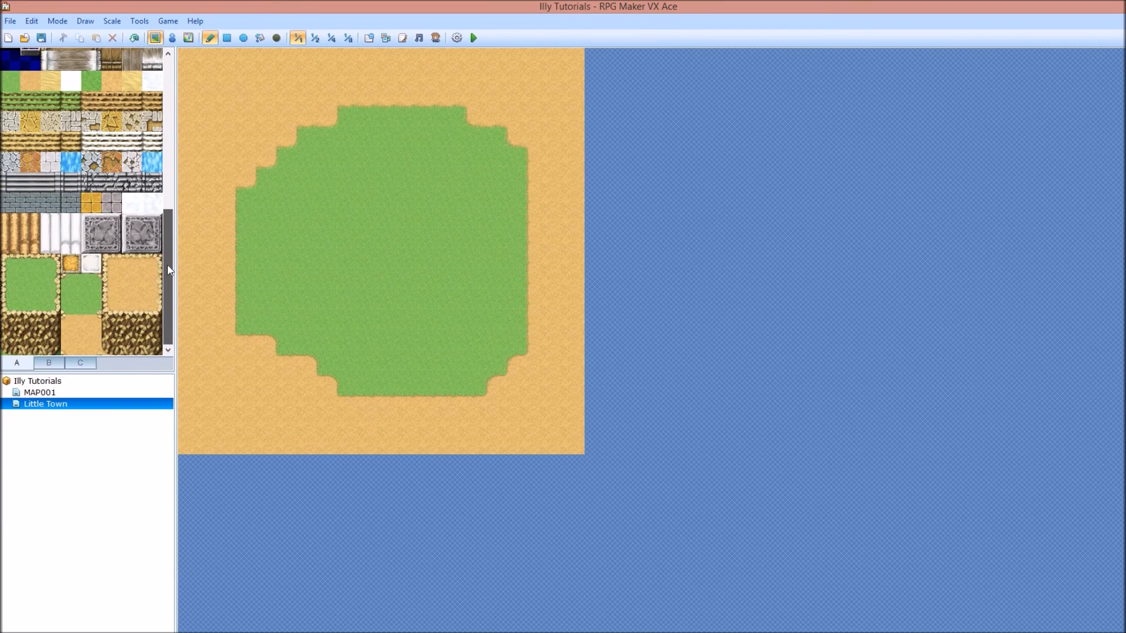
left_click_drag(10, 264, 52, 345)
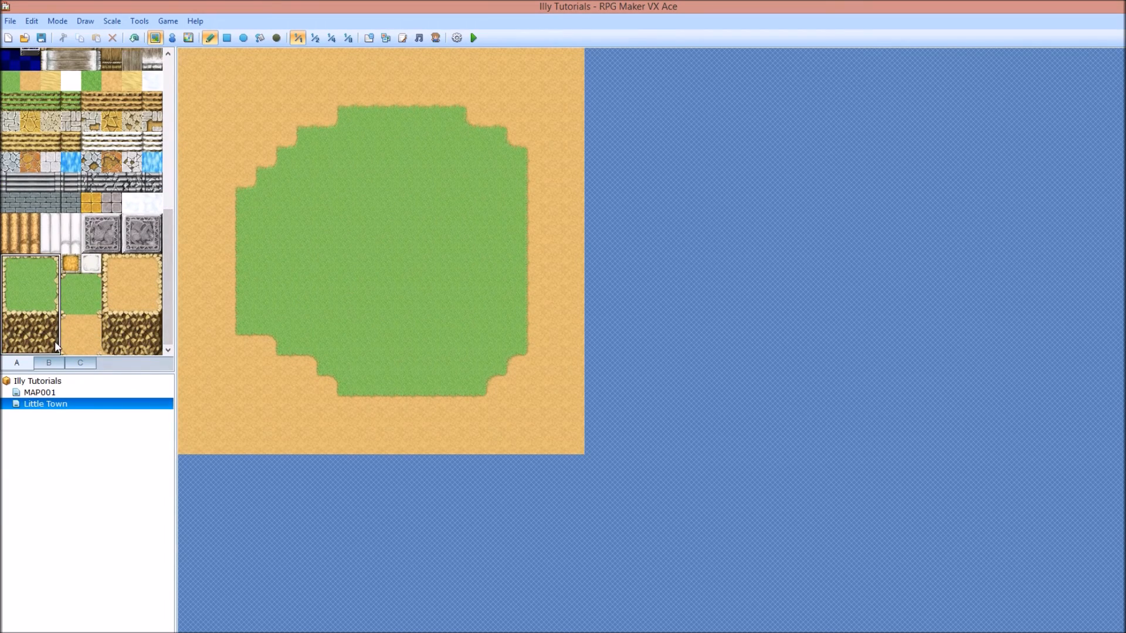
left_click(286, 183)
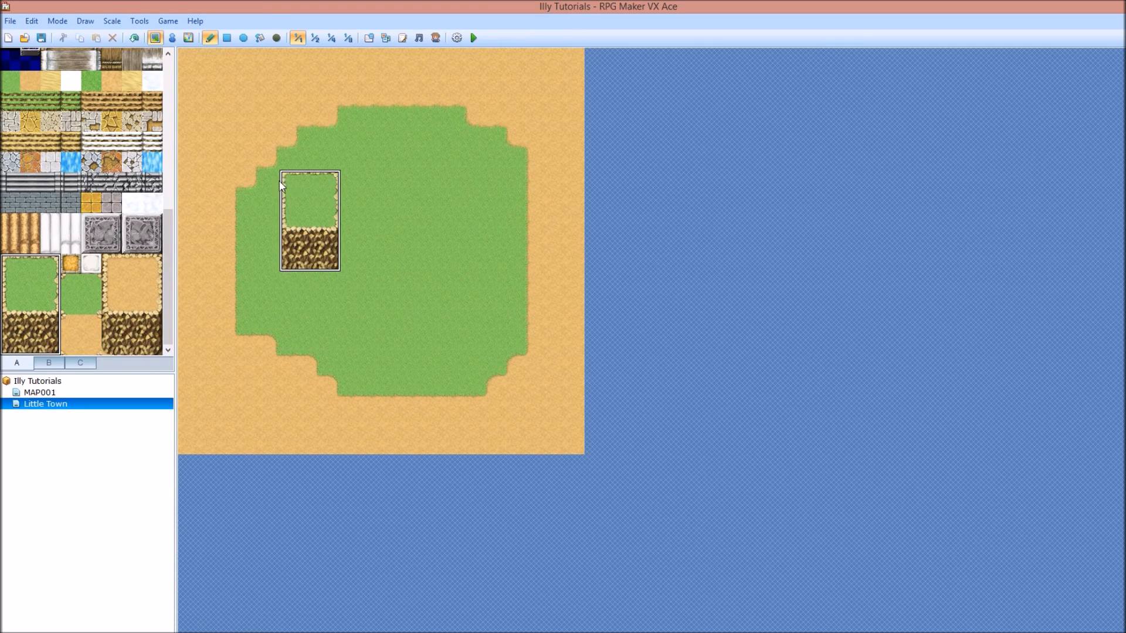
Try to build a second cliff on the grass piece by piece from single corner and edge tiles
left_click(30, 162)
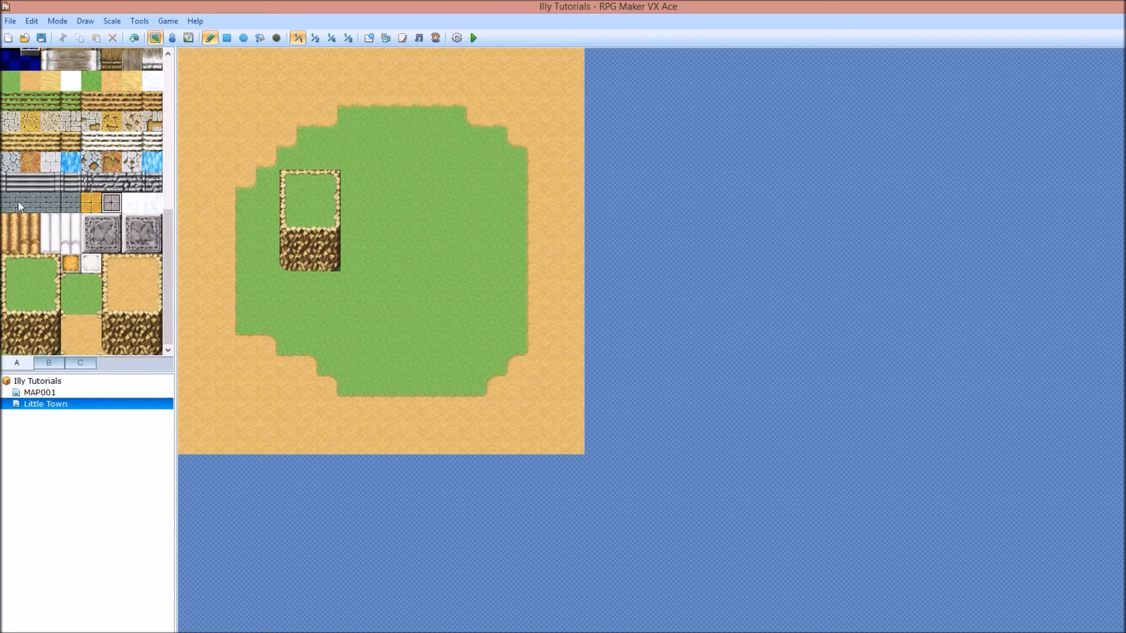
left_click(10, 264)
left_click(386, 188)
left_click(31, 264)
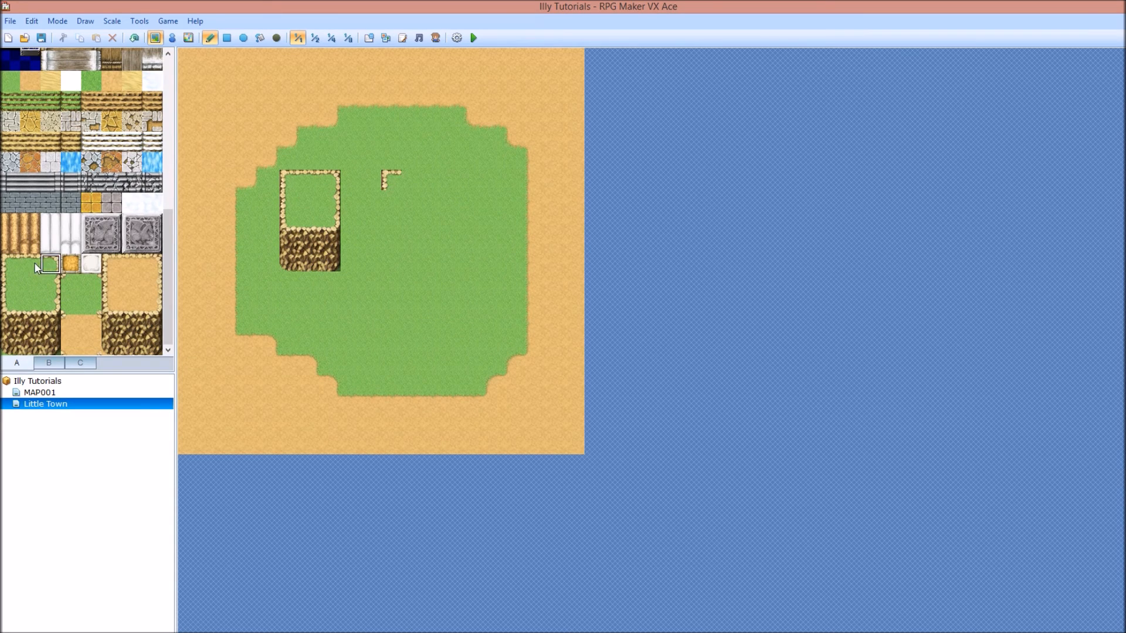
left_click(410, 179)
Place a second 3 by 5 tile grass-topped cliff block on the right part of the grass, level with the first
mouse_move(8, 269)
left_mouse_down()
mouse_move(49, 325)
mouse_move(154, 343)
mouse_move(5, 343)
mouse_move(48, 346)
left_mouse_up()
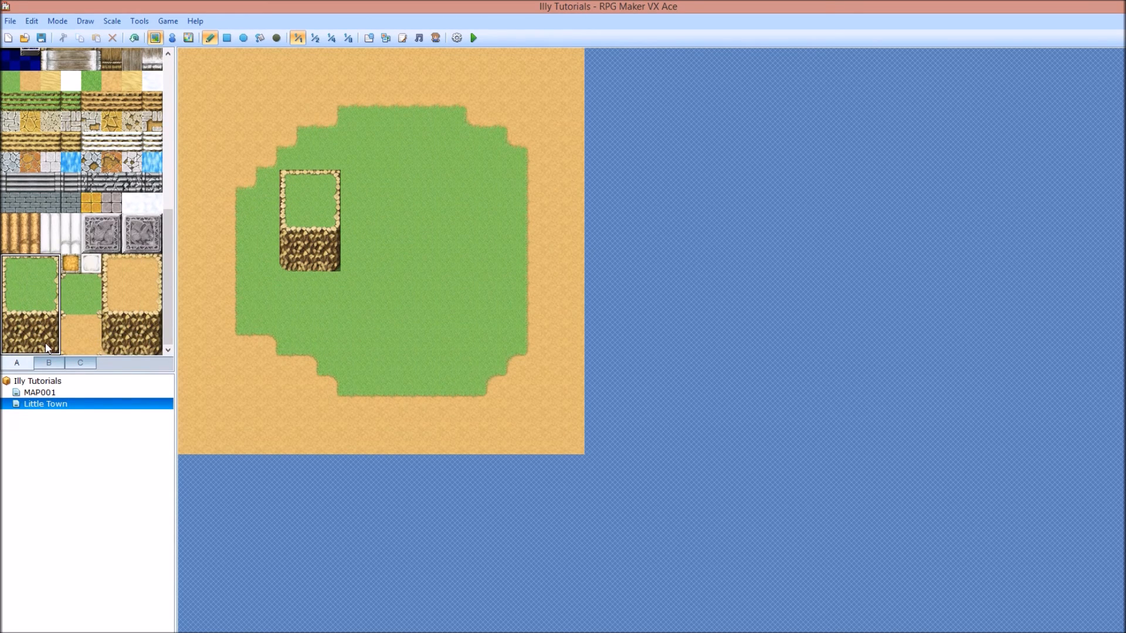
left_click(441, 182)
right_click(393, 159)
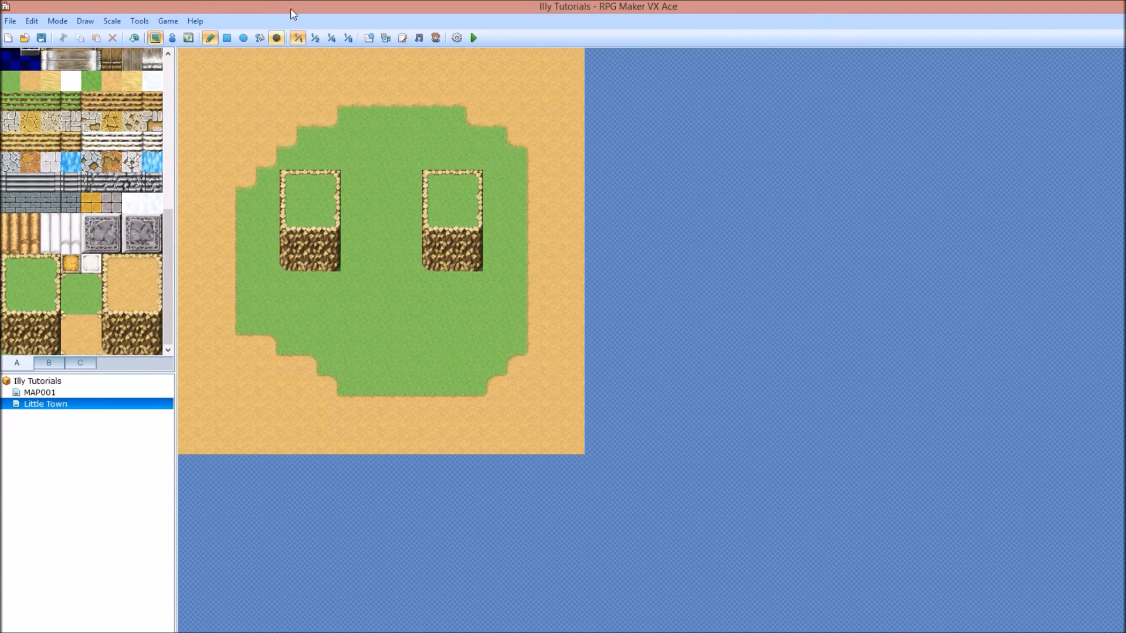
Paint a shadow about 4 by 2 tiles between the two cliff bases, and undo the trial shadow strokes around the left cliff
left_click(277, 39)
left_click_drag(346, 235, 418, 237)
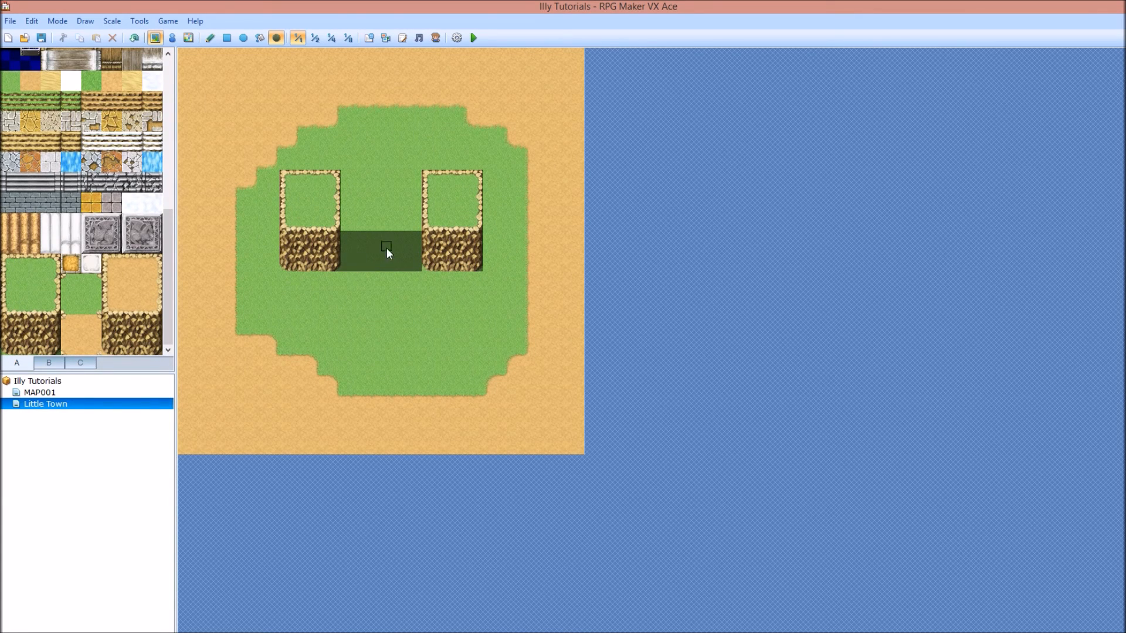
mouse_move(345, 103)
left_mouse_down()
mouse_move(271, 134)
mouse_move(269, 191)
mouse_move(285, 199)
mouse_move(252, 164)
left_mouse_up()
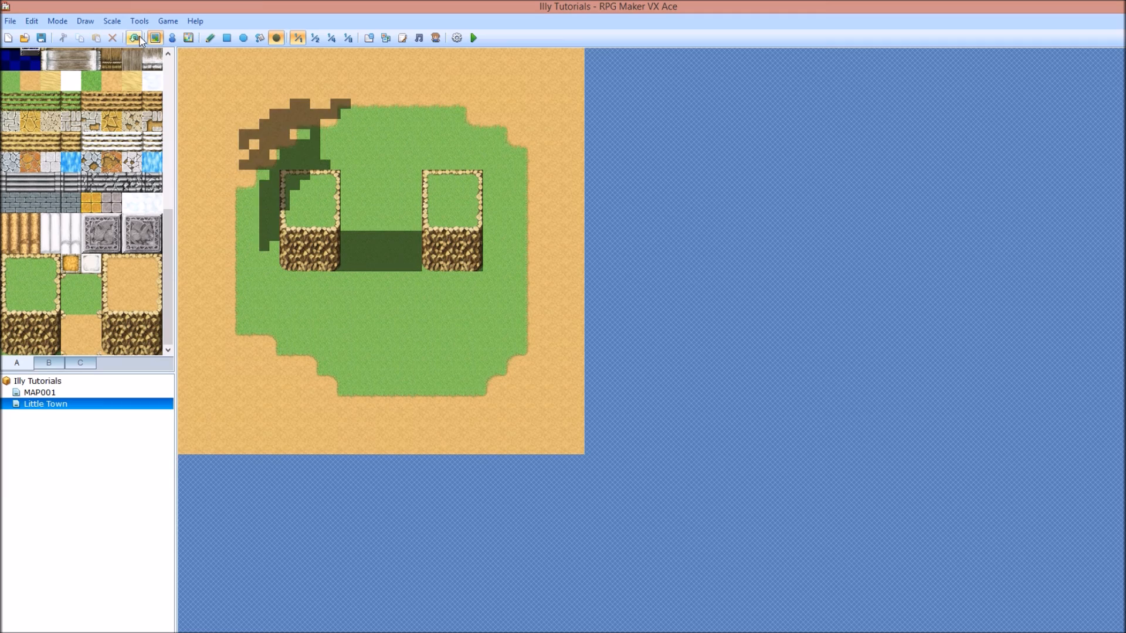
key("ctrl+z")
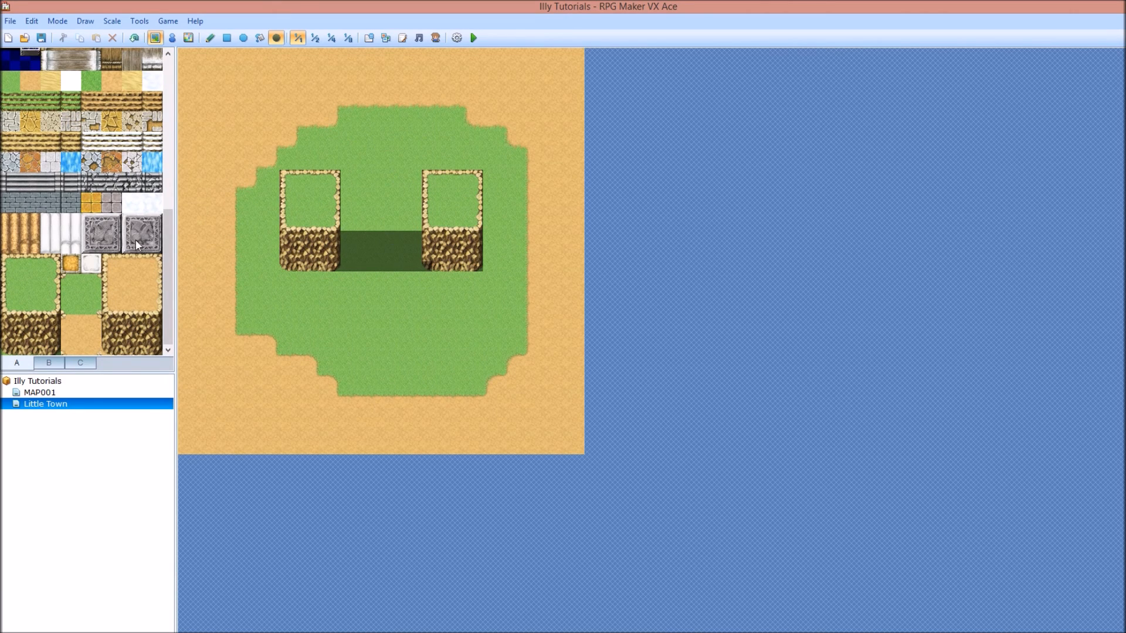
Set the player's starting position on the grass below the shadowed gap between the cliffs
left_click(173, 38)
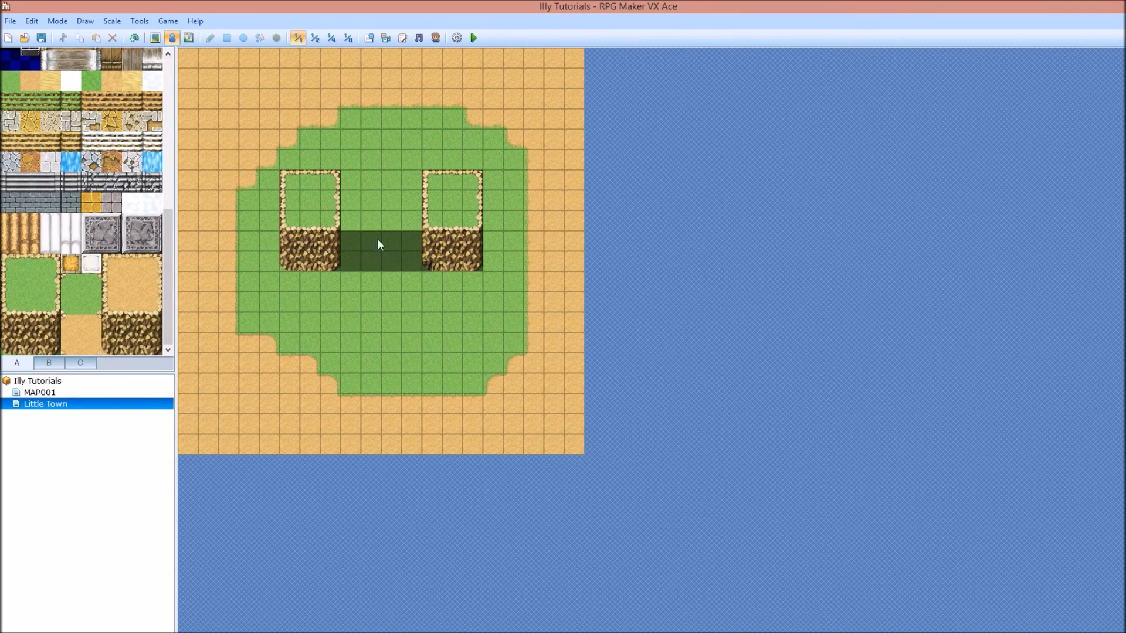
right_click(375, 326)
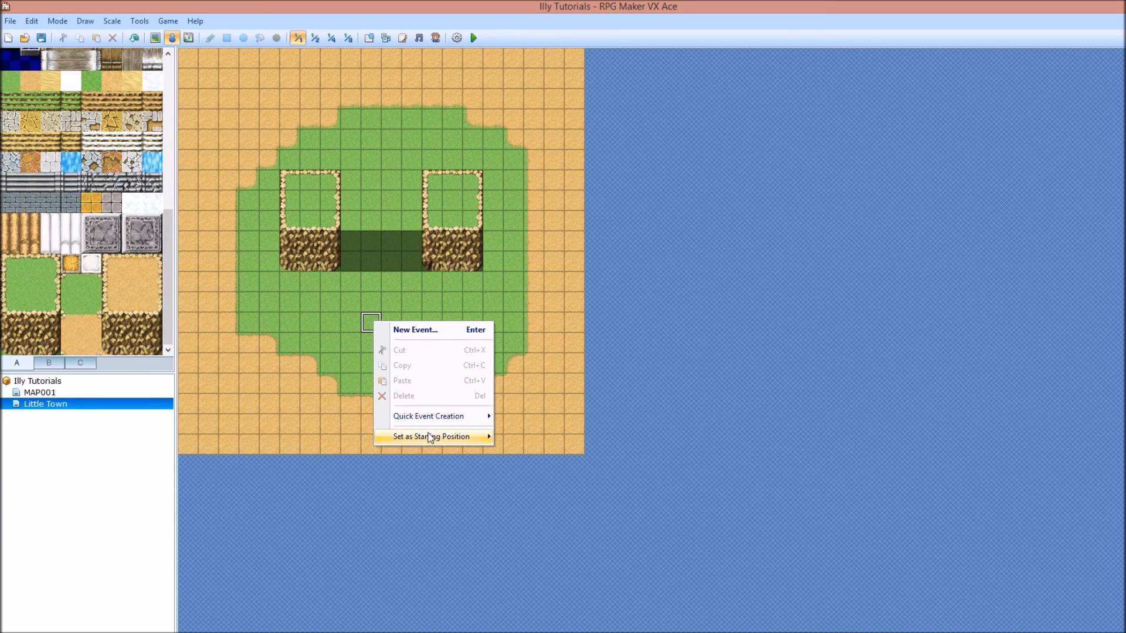
mouse_move(428, 436)
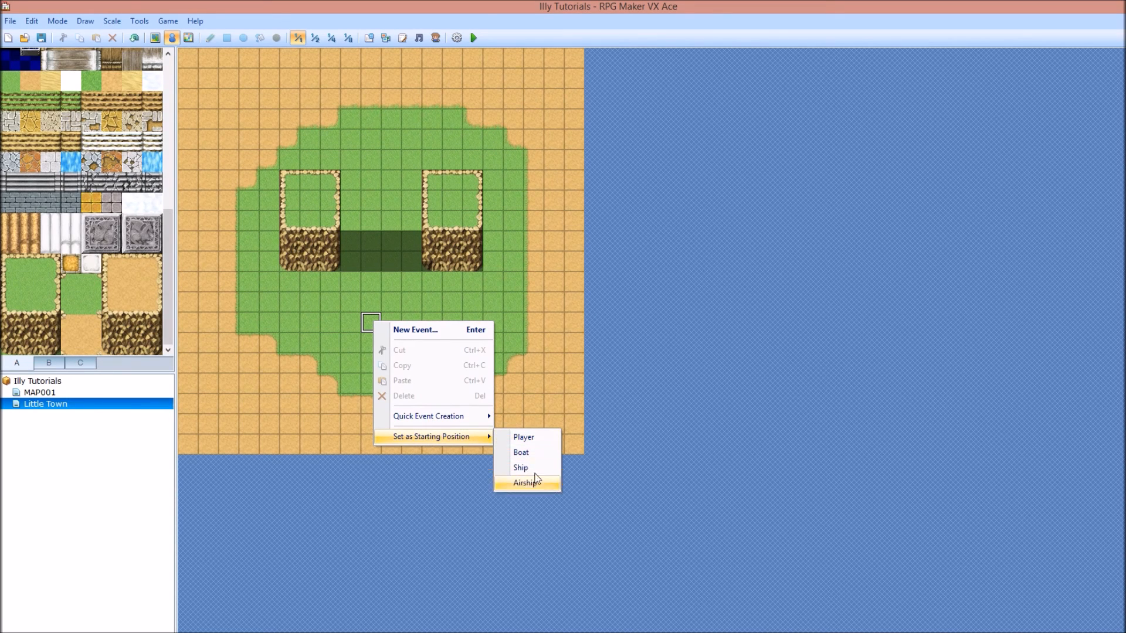
left_click(531, 439)
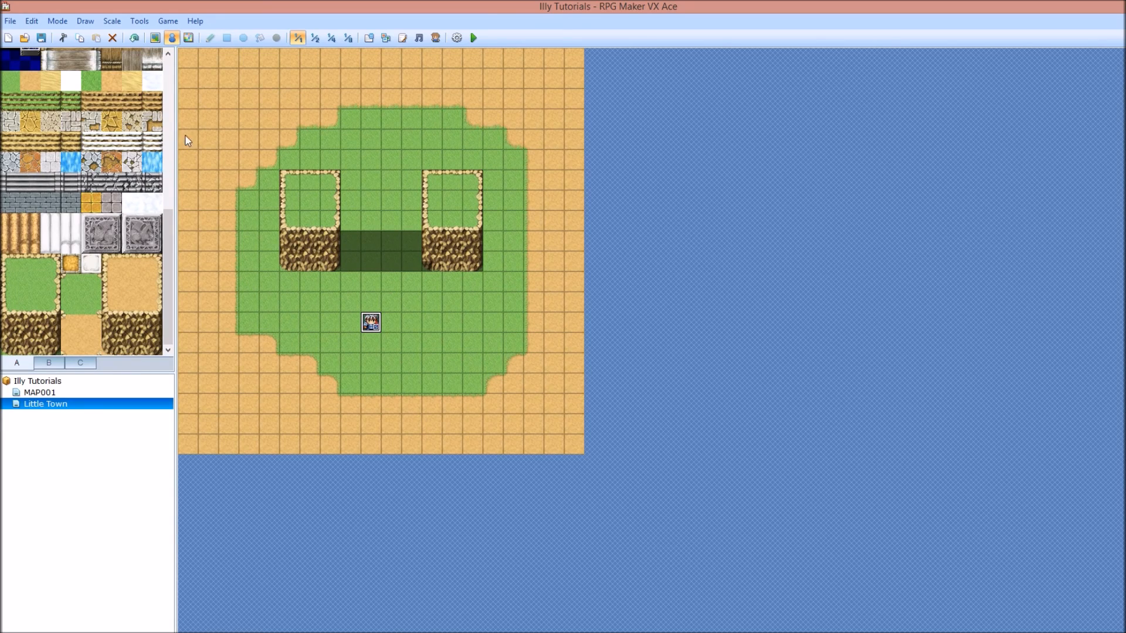
Place the 3 by 3 tile brown tent at the upper edge of the grass, above the gap between the cliffs
left_click(48, 363)
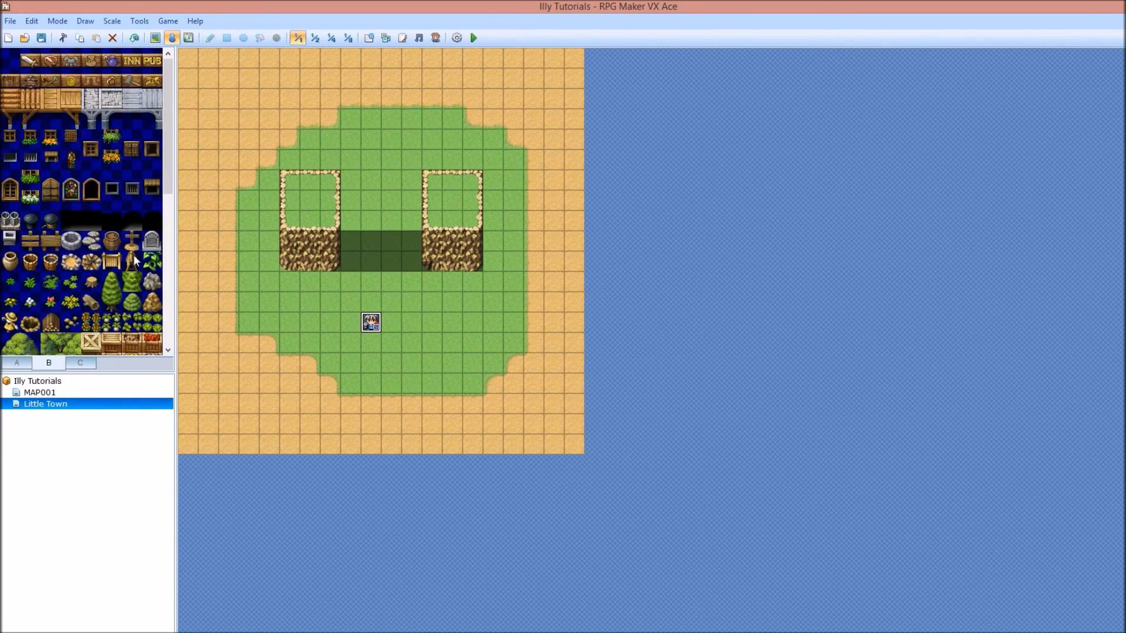
left_click_drag(168, 176, 170, 239)
left_click_drag(167, 361, 170, 334)
left_click_drag(9, 246, 43, 273)
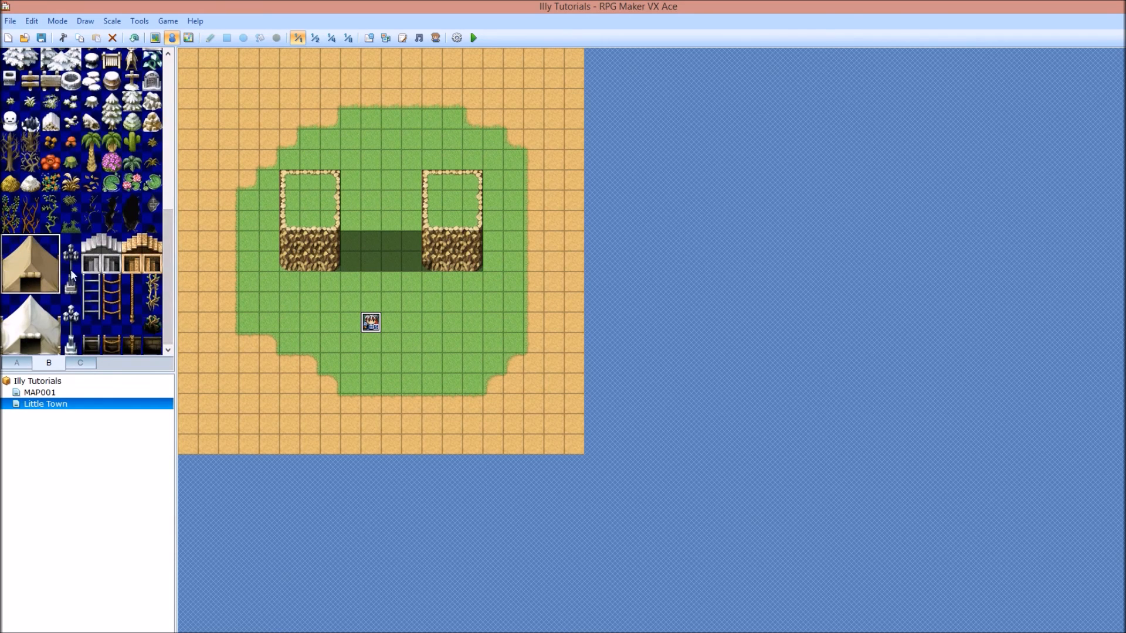
left_click(155, 37)
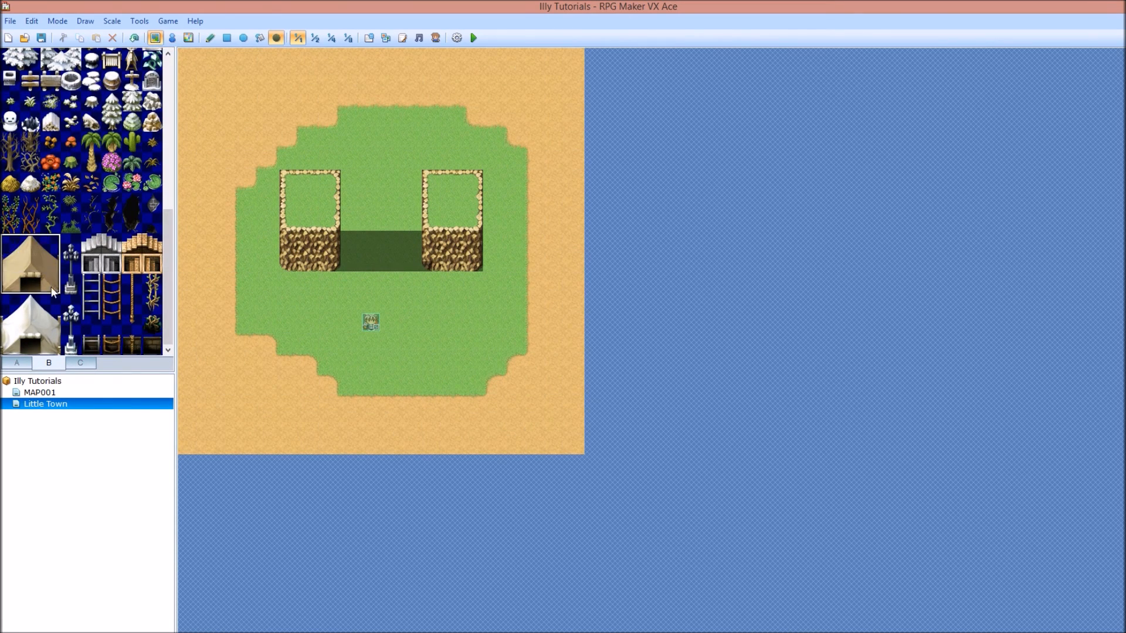
left_click(210, 38)
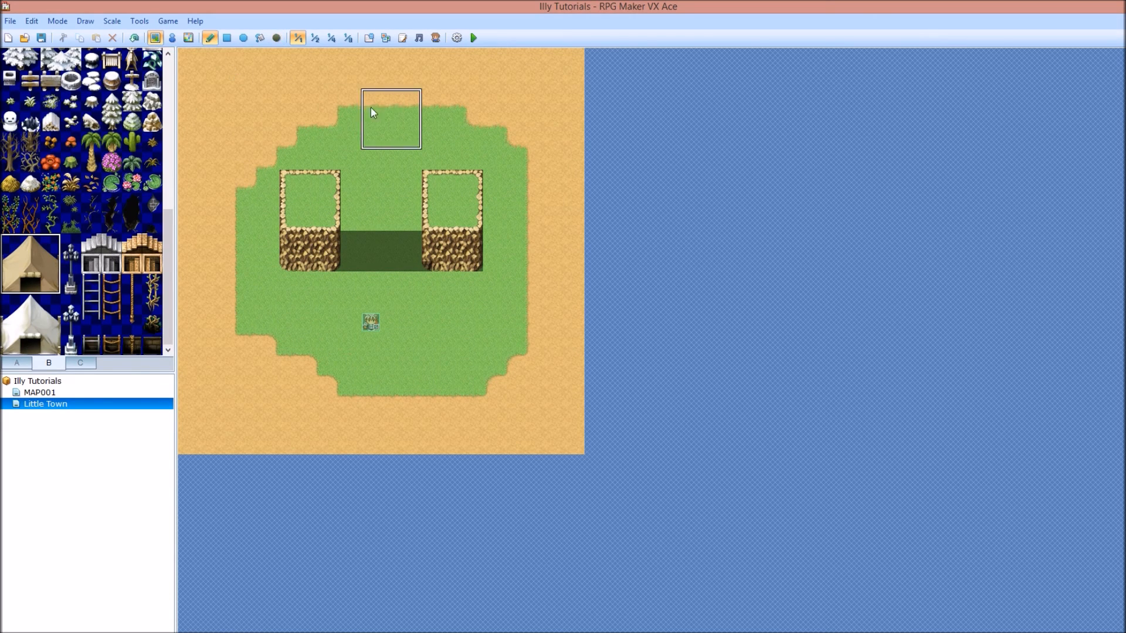
left_click(364, 117)
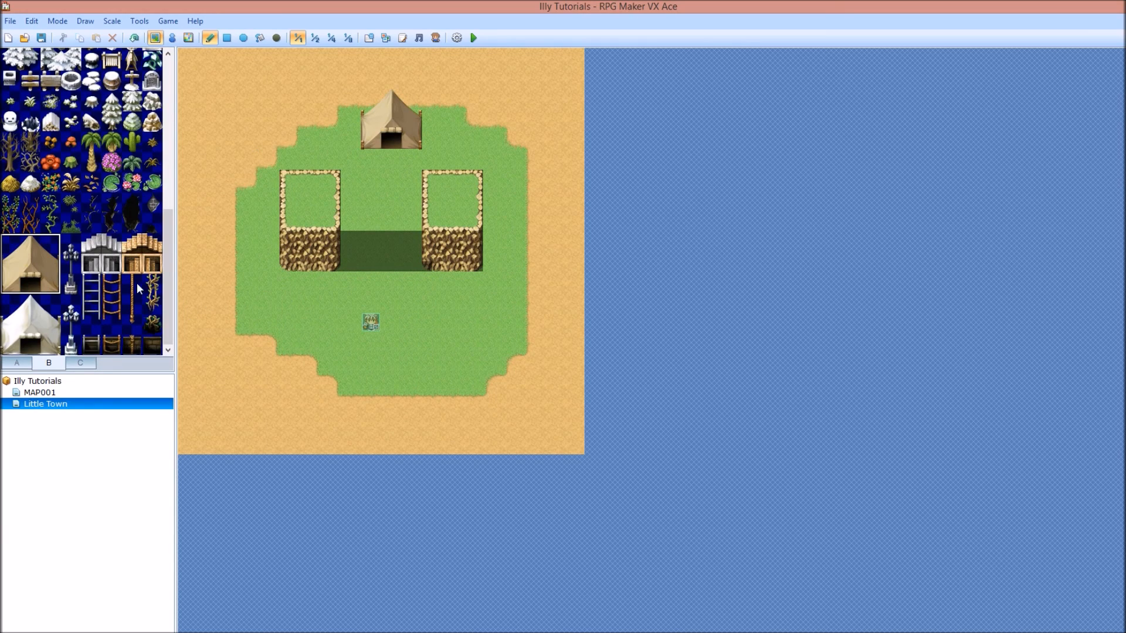
right_click(251, 270)
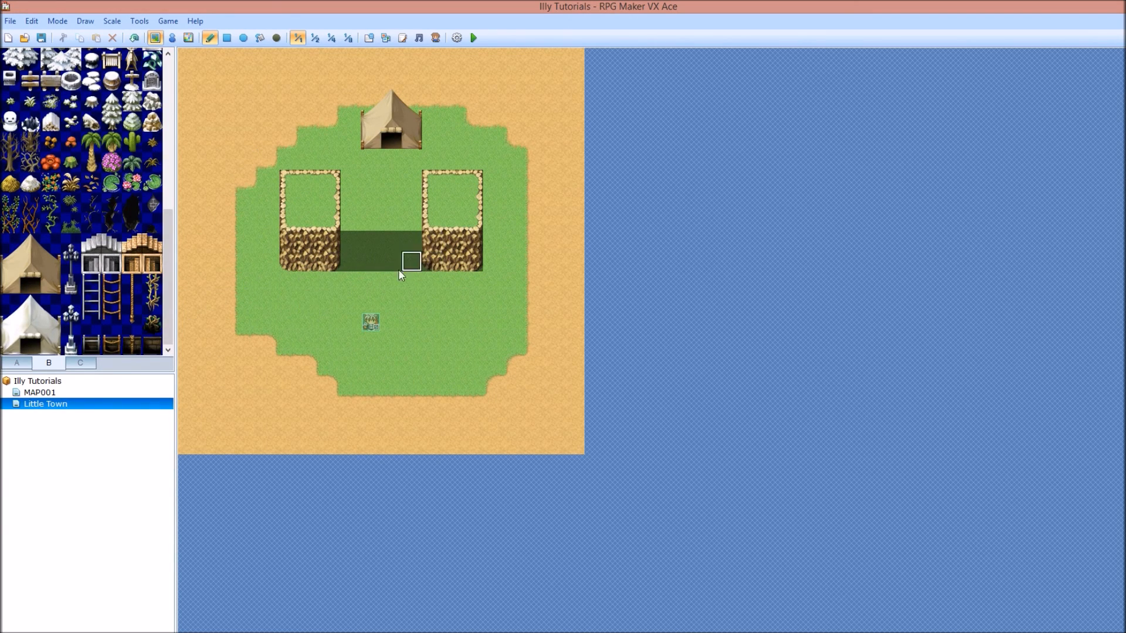
Remove the Slime*2 and Bat*2 encounters from the Little Town map properties and confirm
right_click(57, 404)
left_click(86, 411)
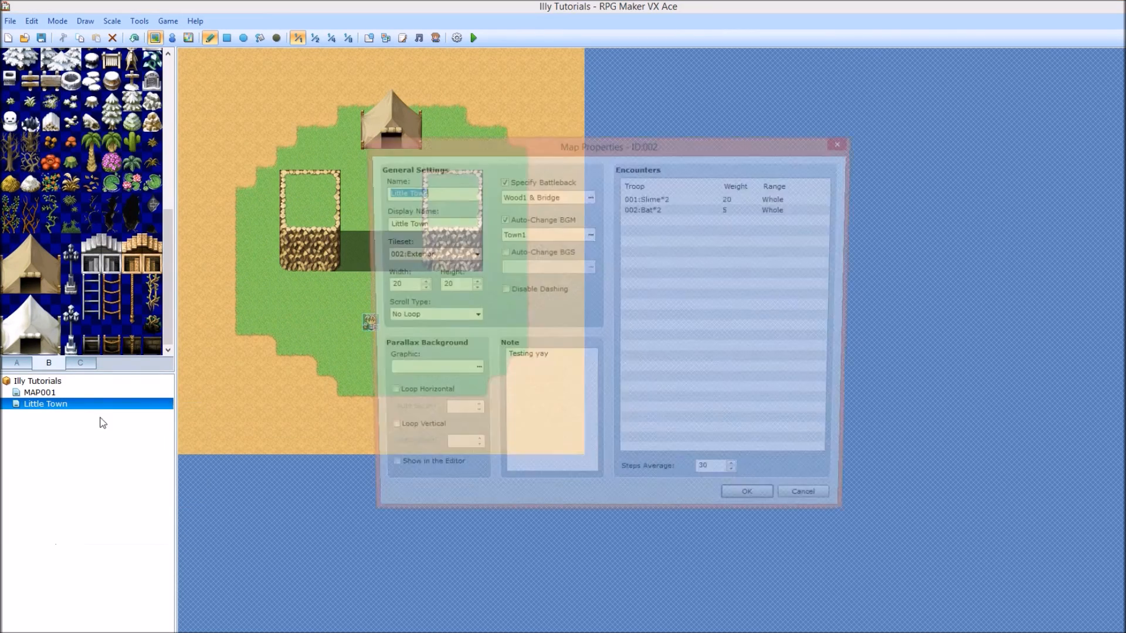
left_click(658, 202)
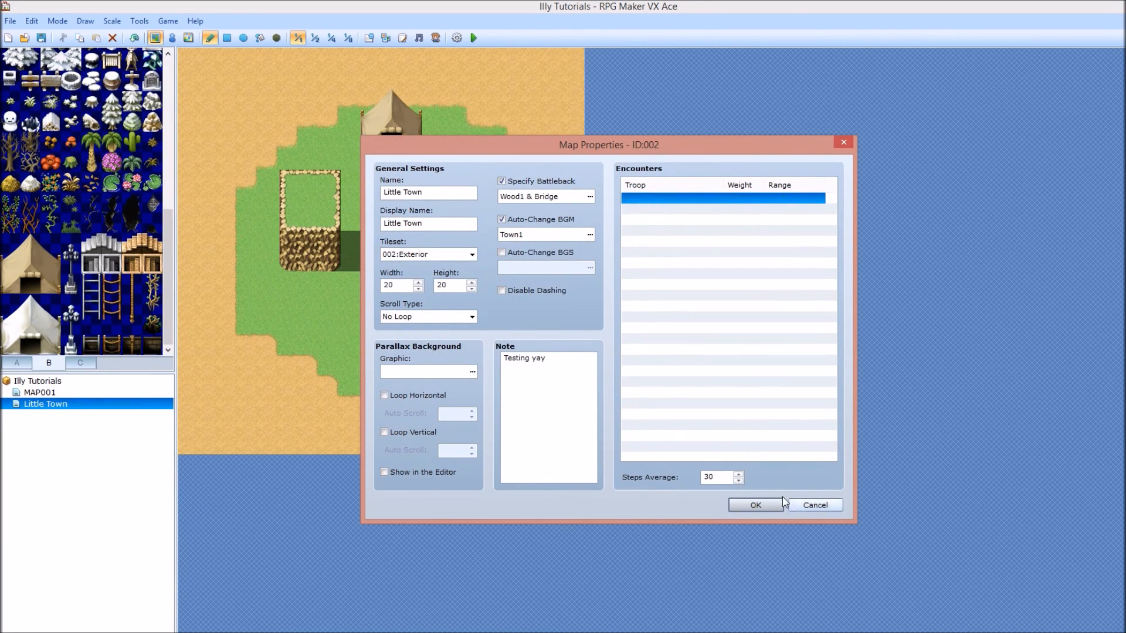
left_click(756, 505)
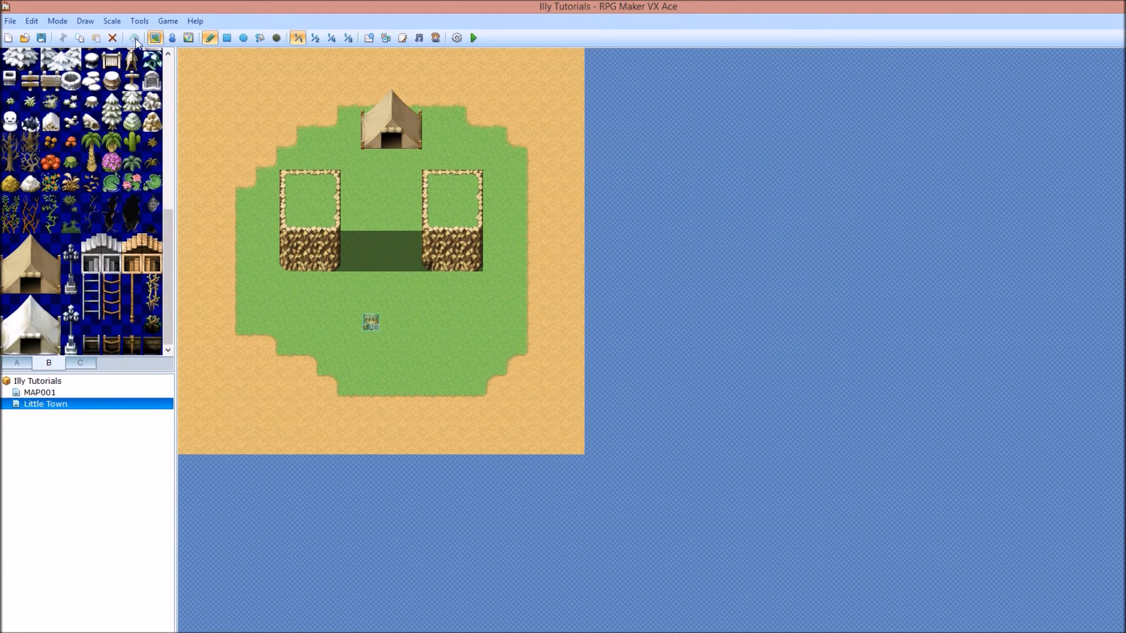
Save the changes to Illy Tutorials, launch the playtest and start a new game
left_click(474, 38)
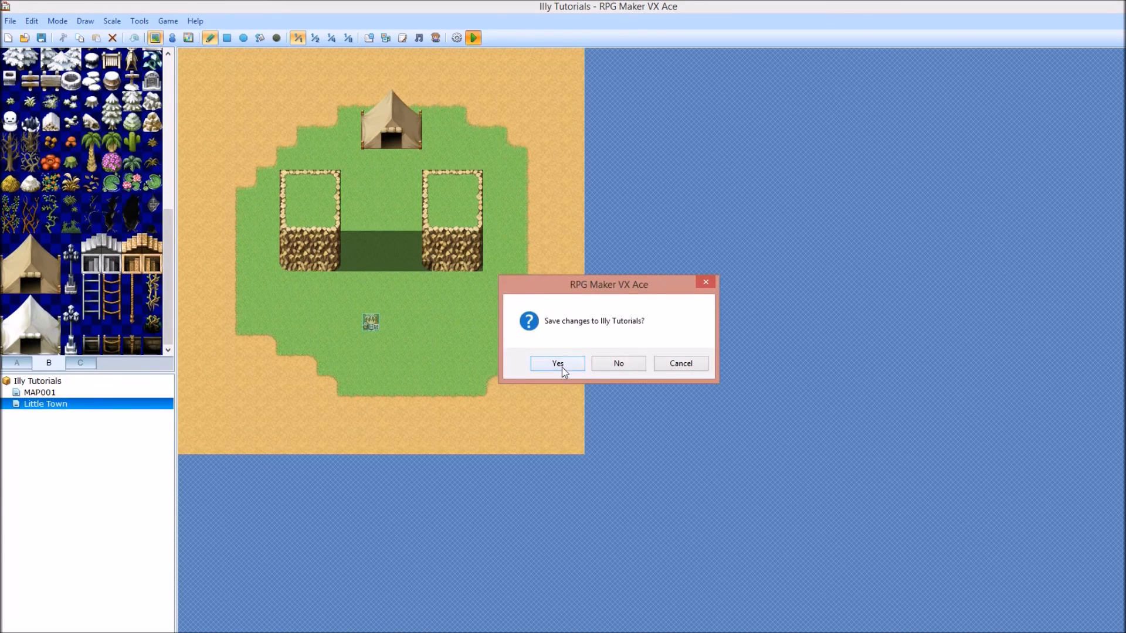
left_click(557, 363)
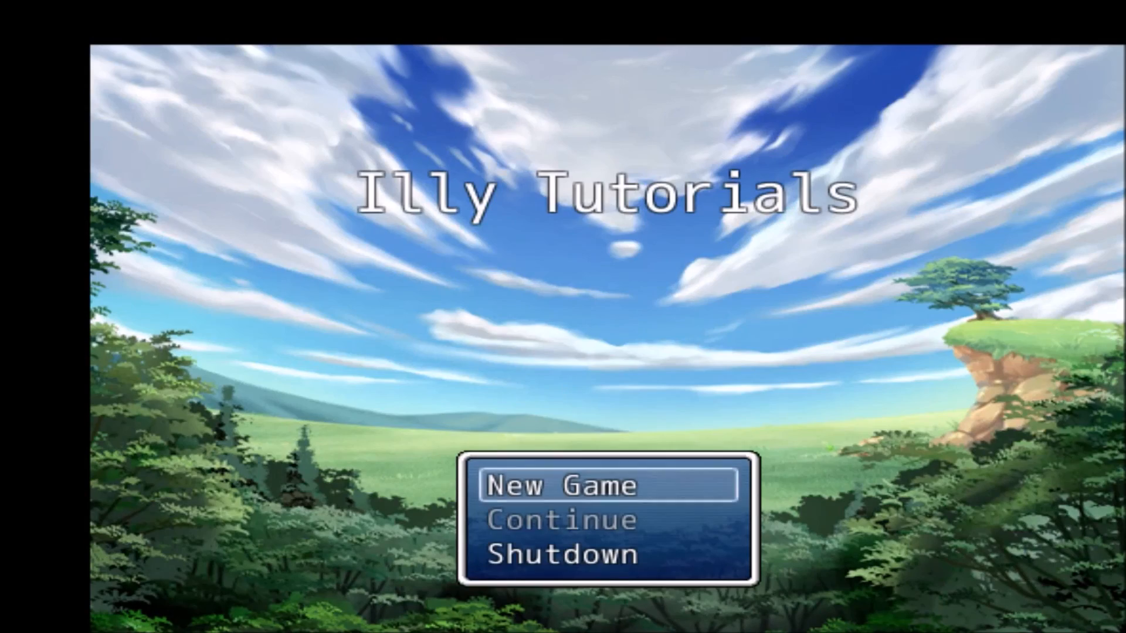
key("Down")
key("Up")
key("Return")
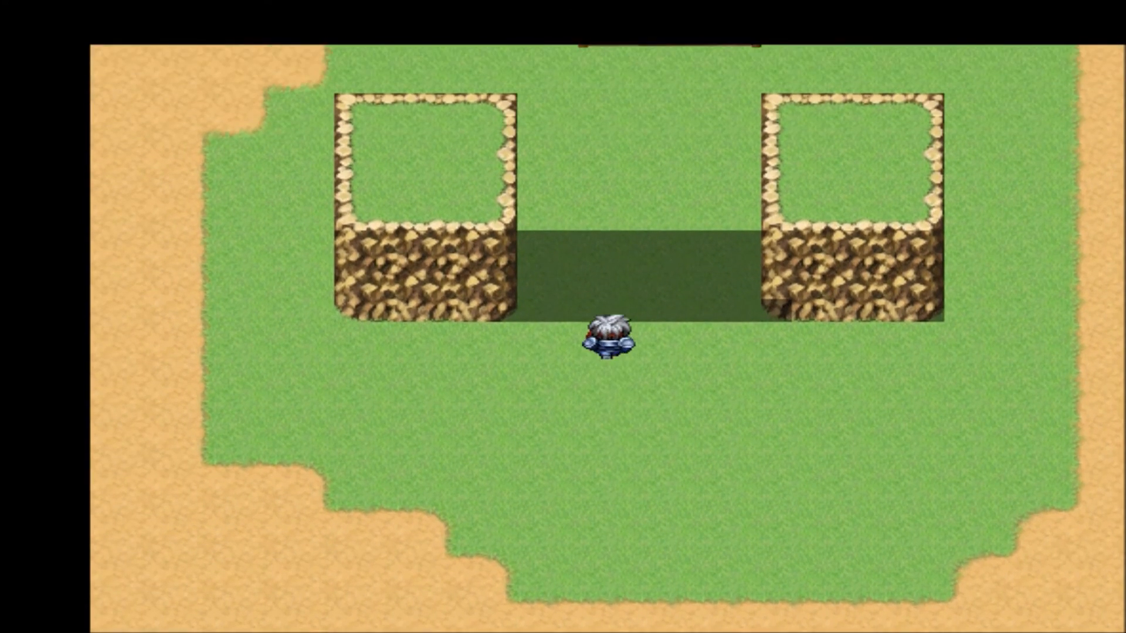
Walk the character up through the shadowed gap and around behind the left cliff to its outer side
key("Up")
key("Left")
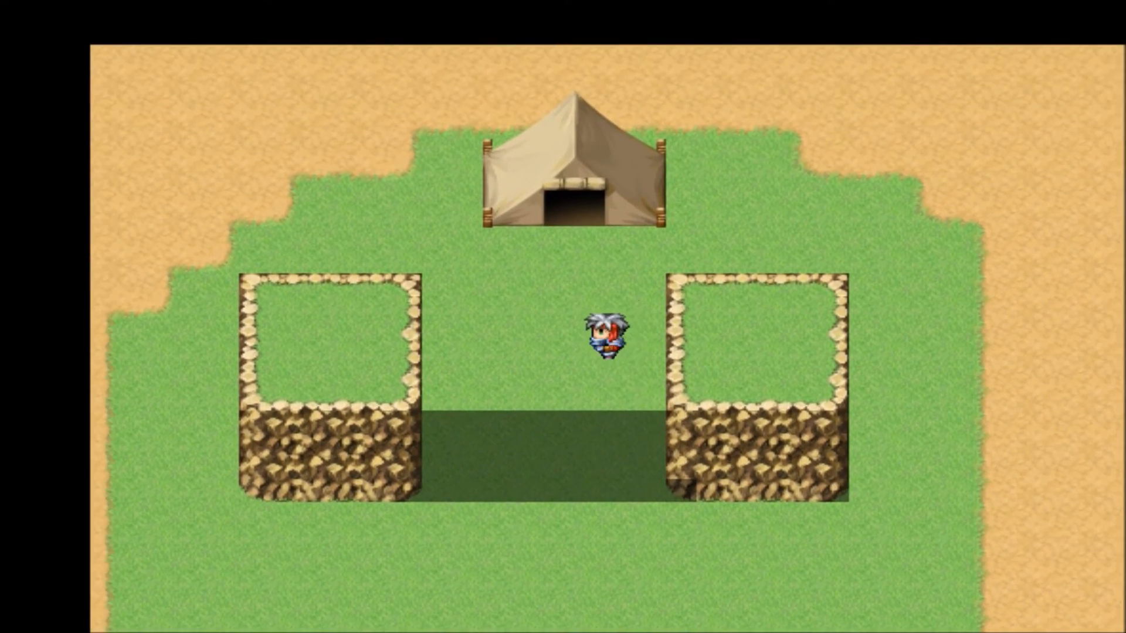
key("Up")
key("Left")
key("Left")
key("Down")
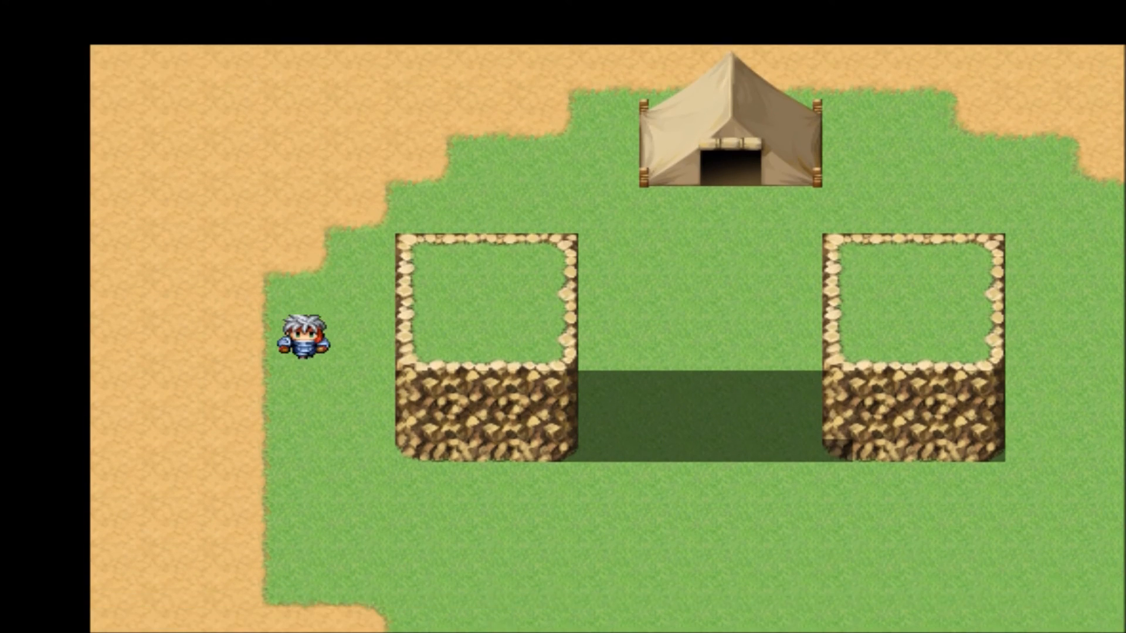
Walk back to the gap and test the left cliff's inner side and base for collision
key("Right")
key("Right")
key("Up")
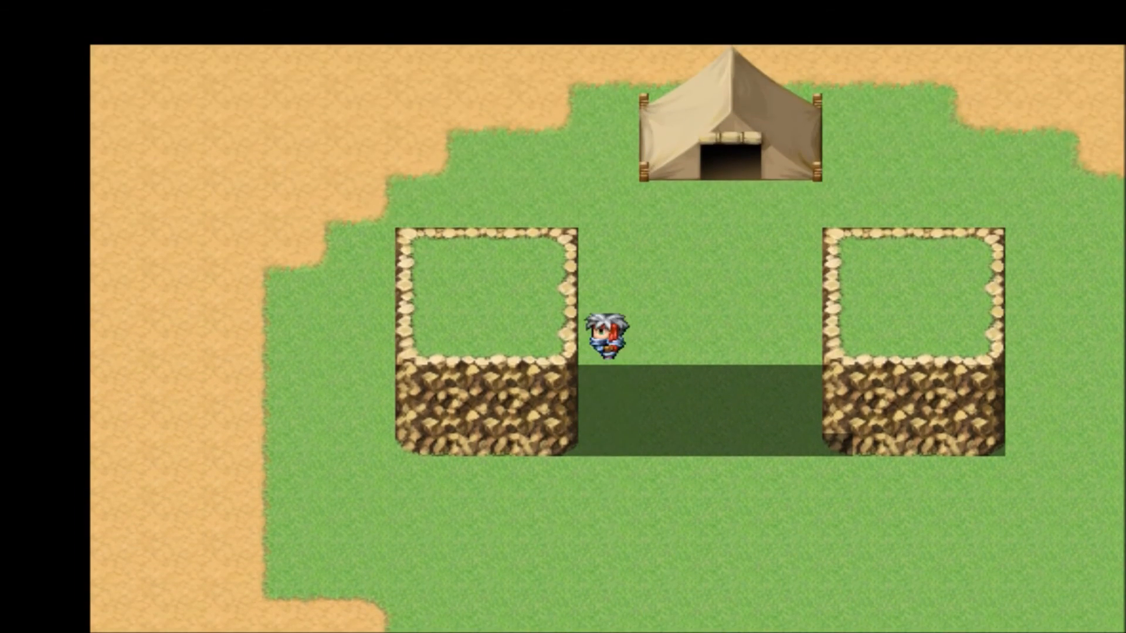
key("Up")
key("Left")
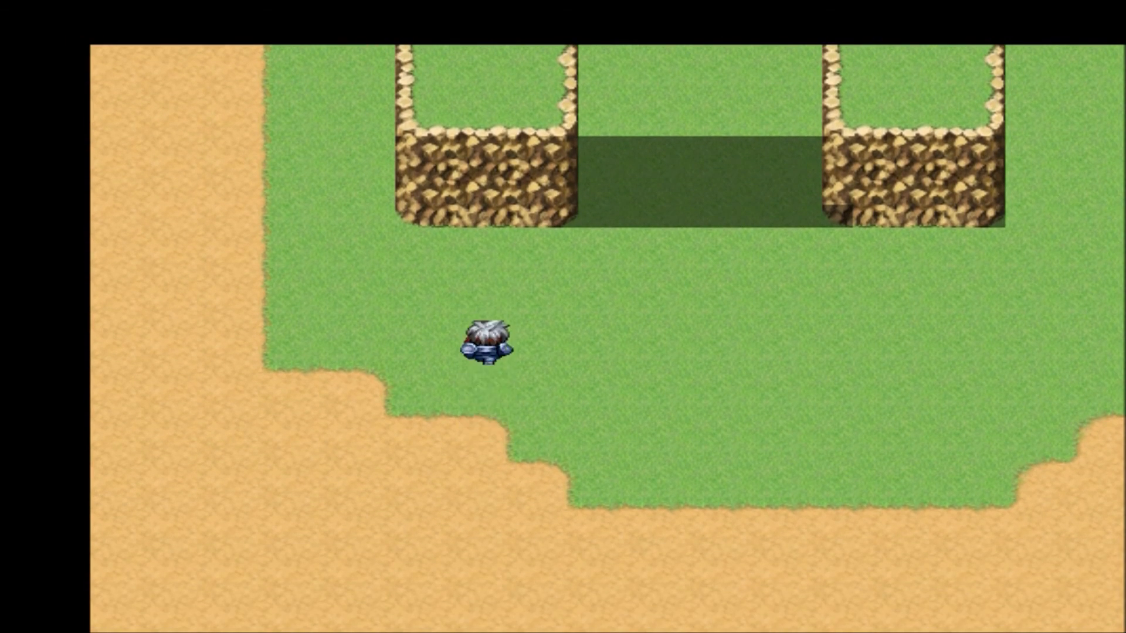
Walk the character along the grass below both cliffs and up the outer side of the right cliff
key("Right")
key("Right")
key("Right")
key("Right")
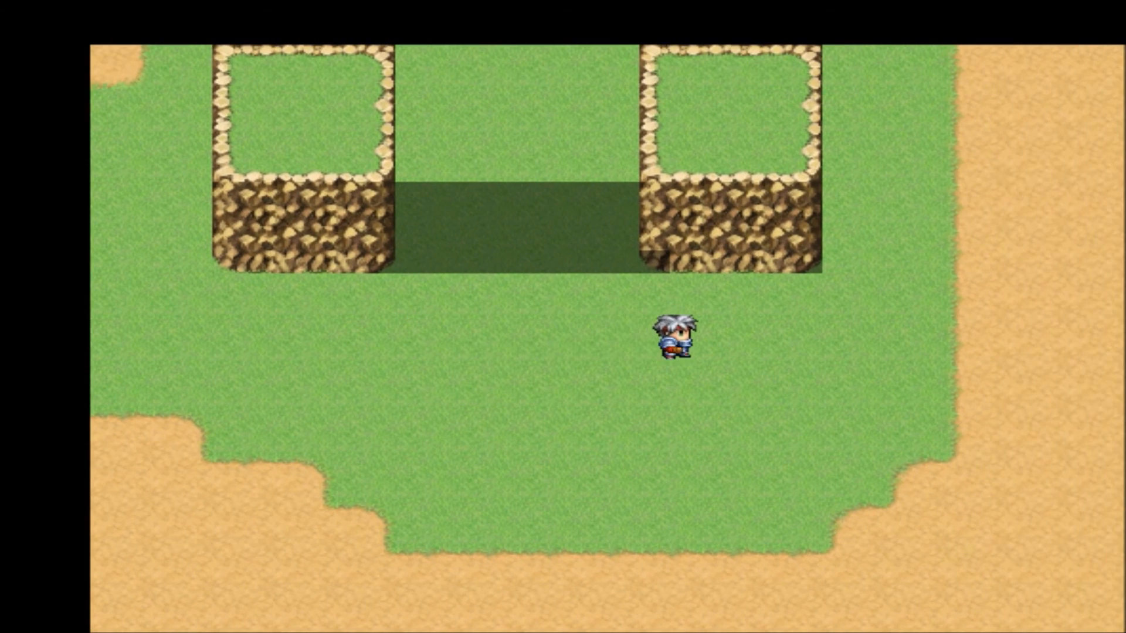
key("Up")
key("Right")
key("Right")
key("Right")
key("Up")
key("Up")
key("Up")
key("Up")
key("Up")
key("Up")
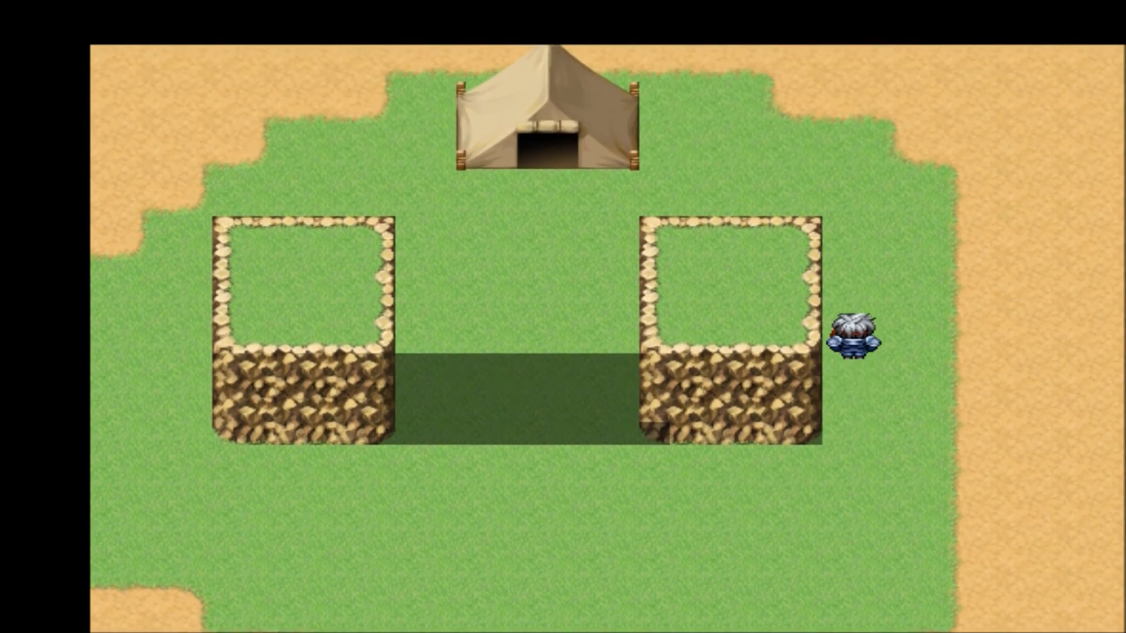
Walk the character behind the right cliff and over to the tent's entrance
key("Left")
key("Left")
key("Left")
key("Left")
key("Left")
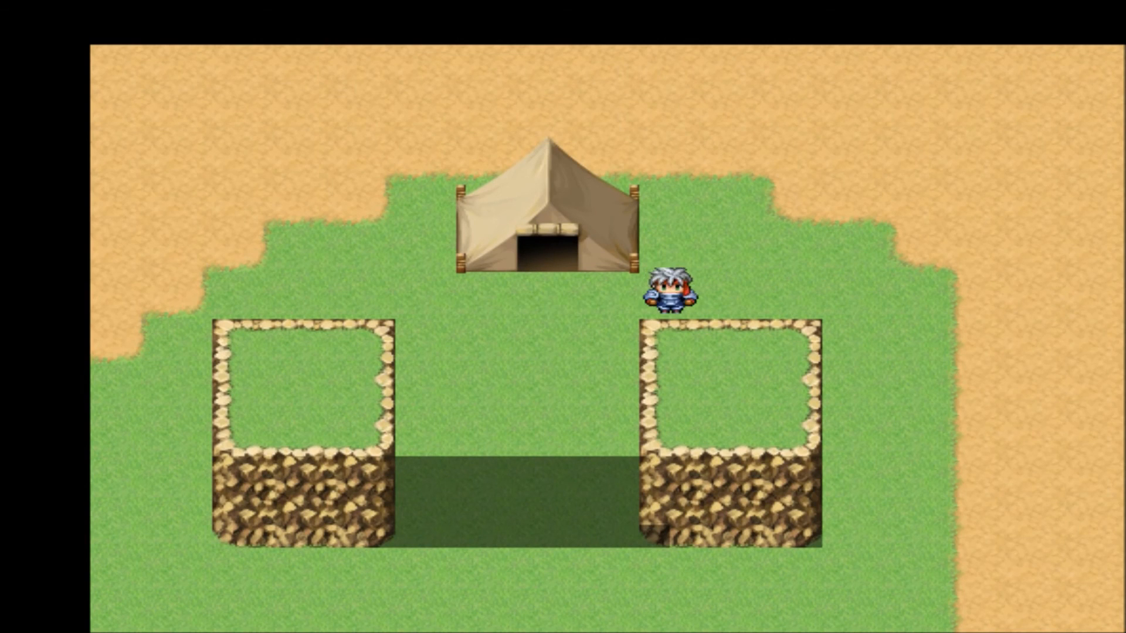
key("Up")
key("Down")
key("Down")
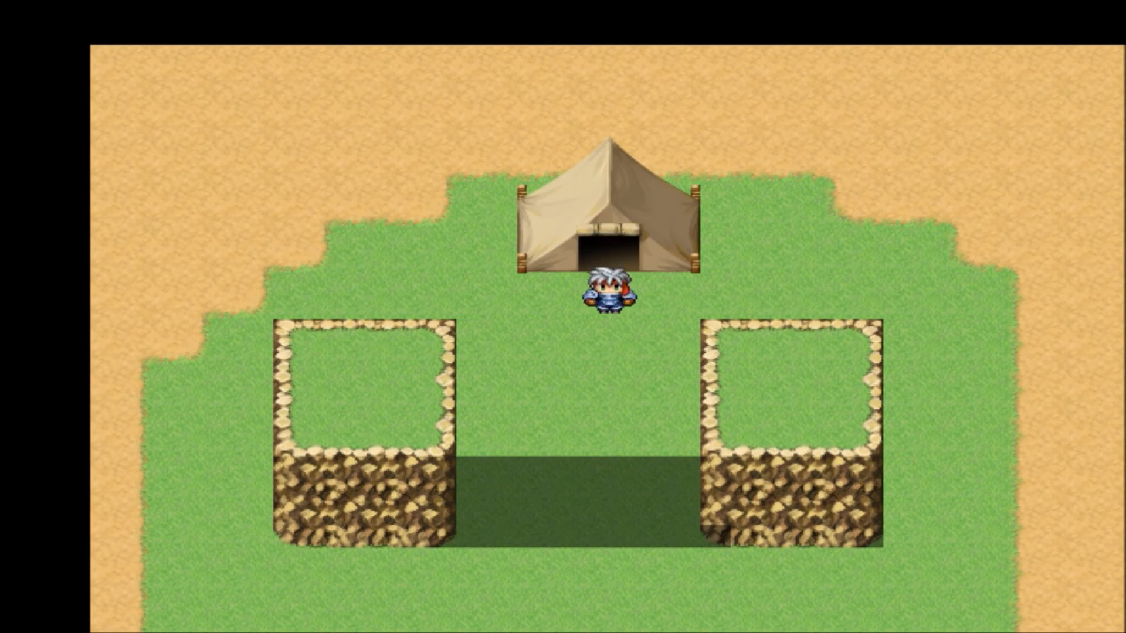
Walk the character from the tent down through the shadowed gap to the lower grass
key("Left")
key("Down")
key("Down")
key("Down")
key("Down")
key("Down")
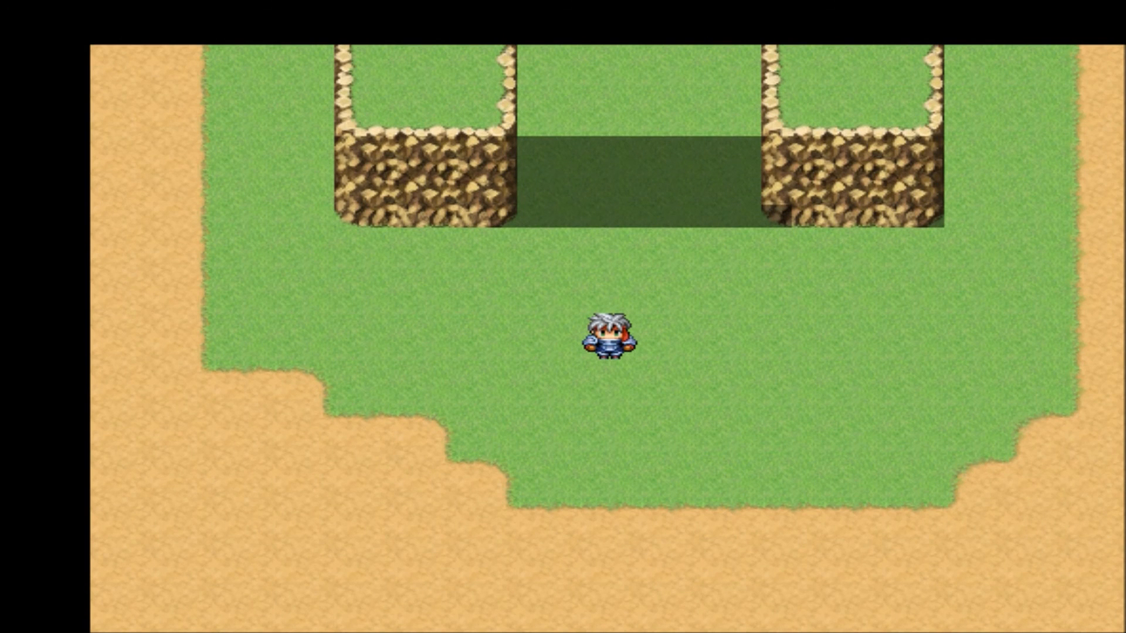
Open the in-game menu and end the playtest through Game End
key("Escape")
key("Up")
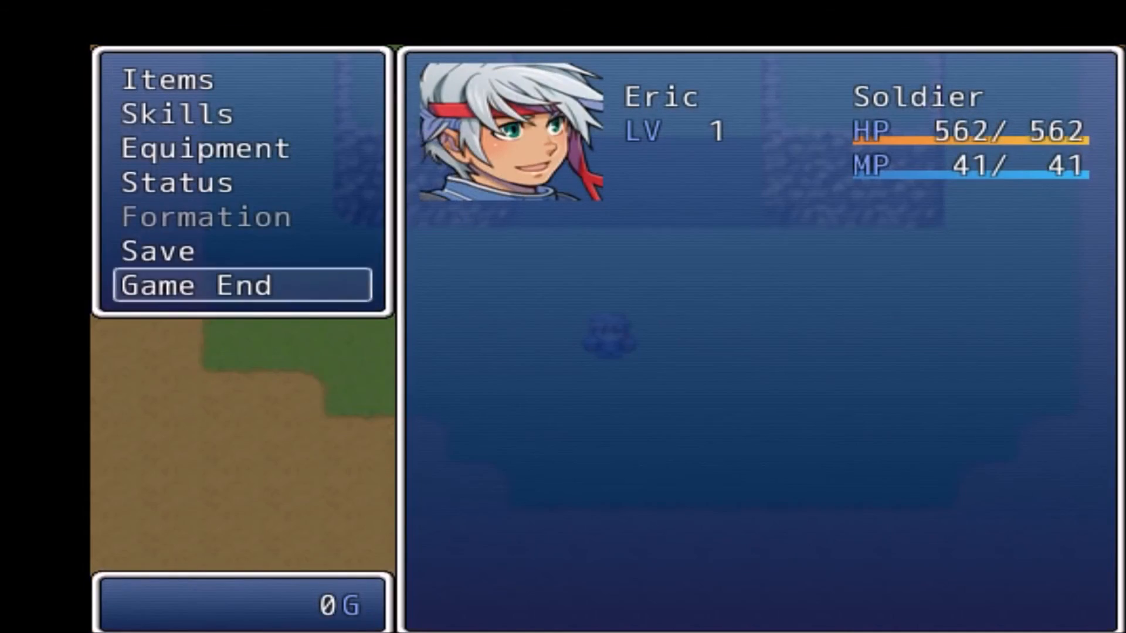
key("Return")
key("Down")
key("Return")
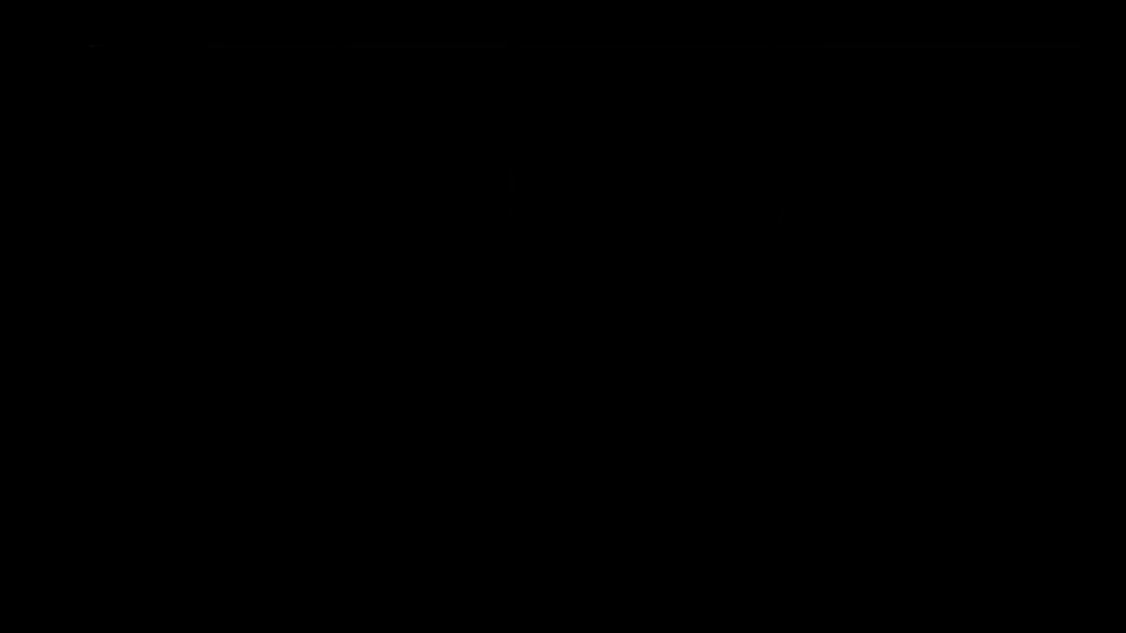